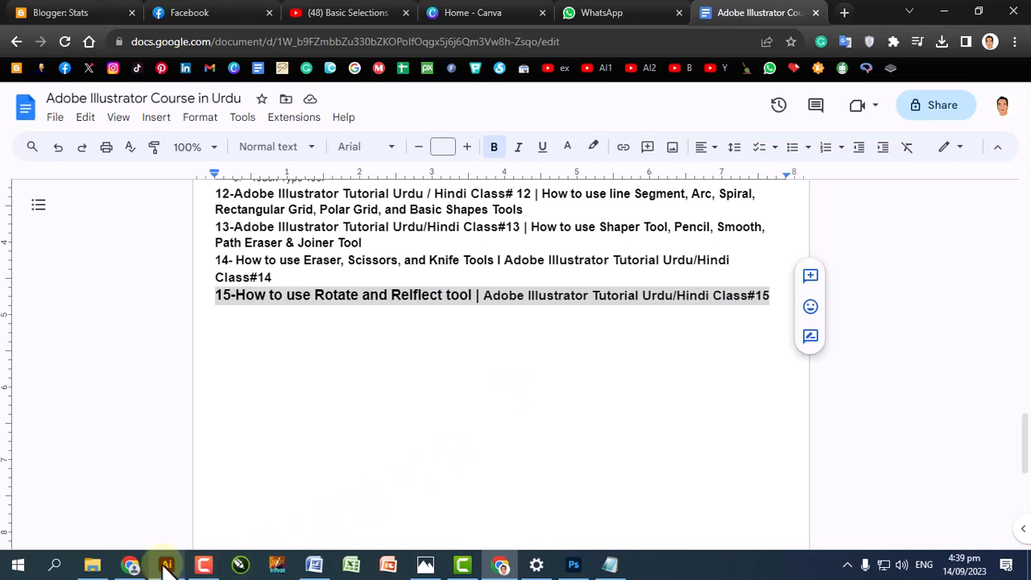
Step: Switch to Adobe Illustrator and examine the tools grouped with the Scale tool, including Shear and Reshape
left_click(167, 564)
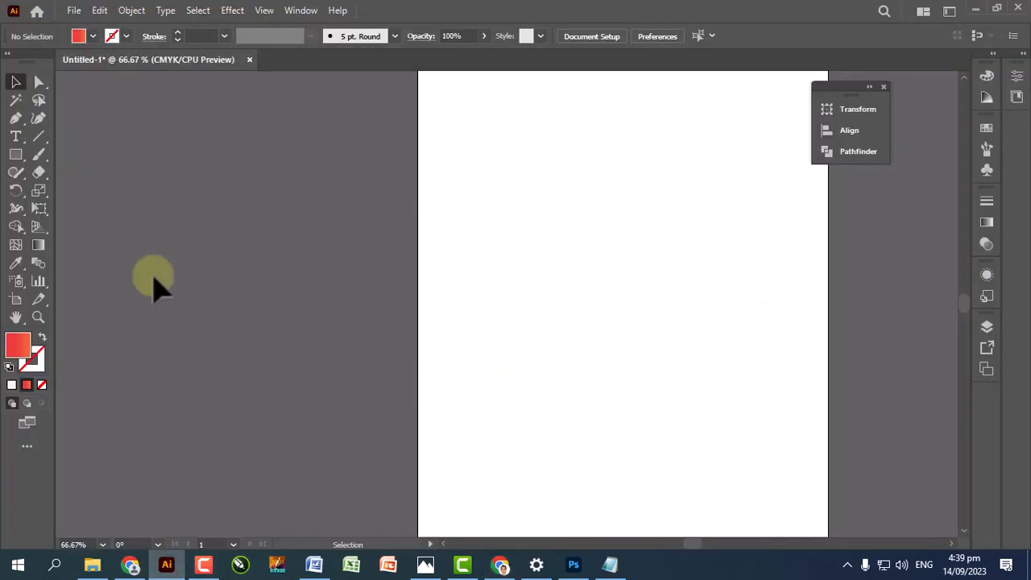
left_click(42, 193)
left_click_drag(47, 197, 113, 230)
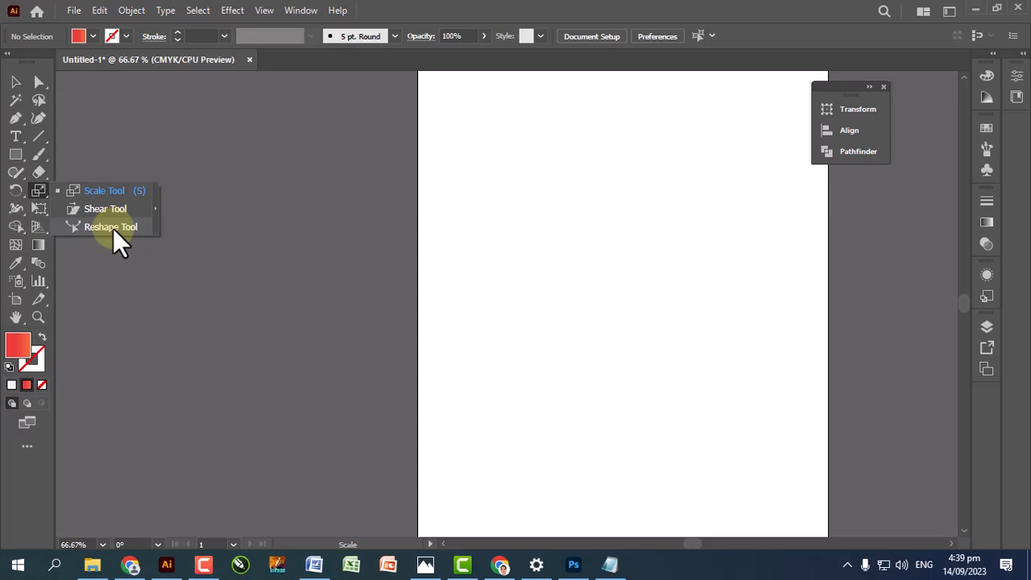
left_click_drag(117, 241, 96, 193)
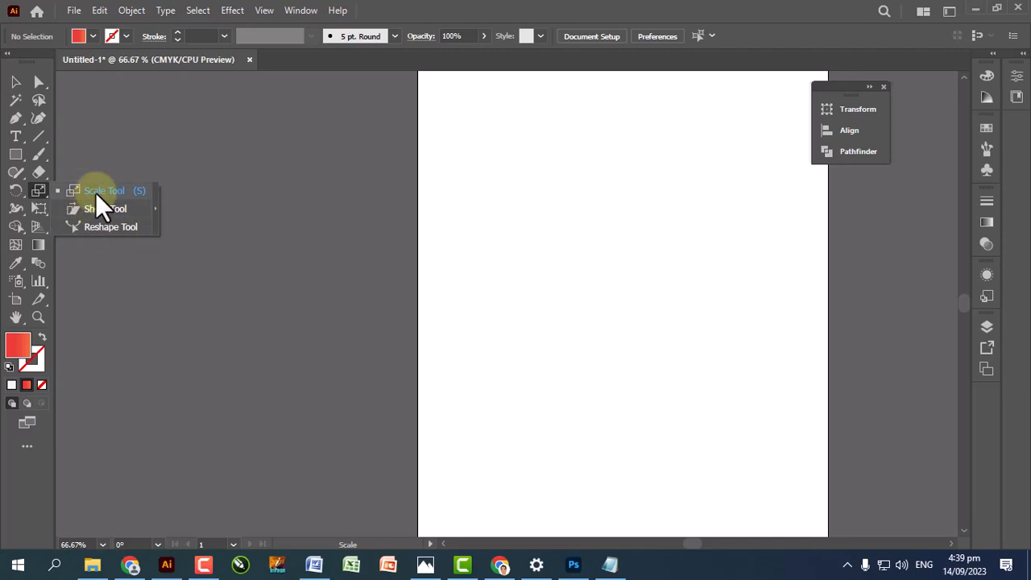
left_click_drag(97, 201, 16, 157)
Step: Draw a gradient-filled rectangle in the upper part of the artboard and resize it by its corner with the Selection tool
left_click(15, 154)
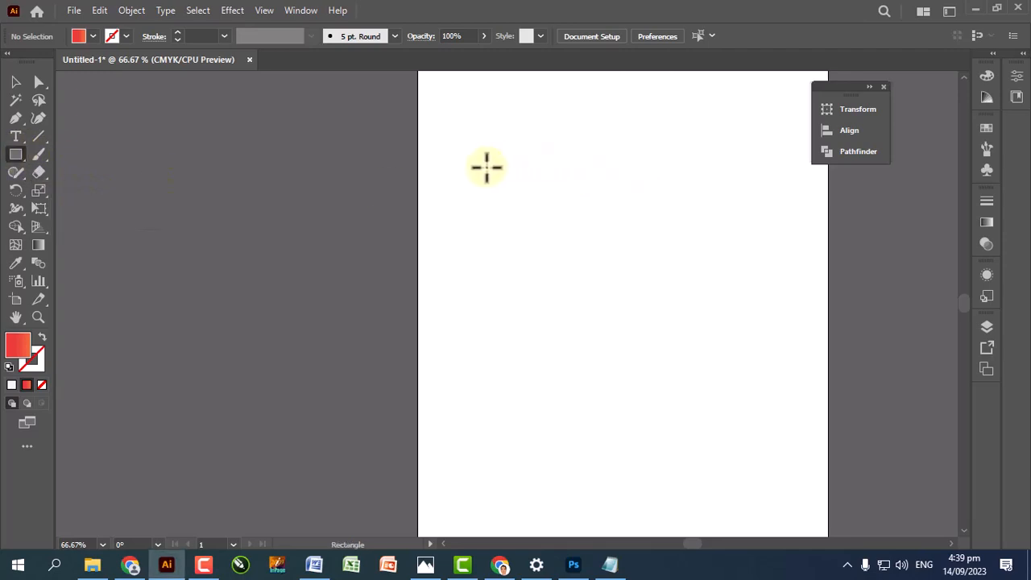
left_click_drag(487, 167, 585, 252)
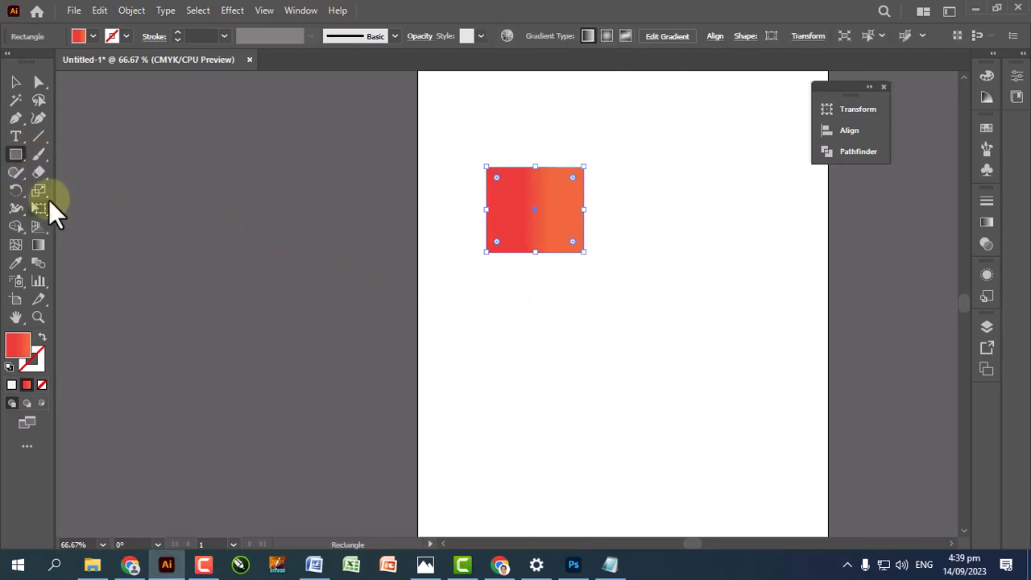
left_click(15, 82)
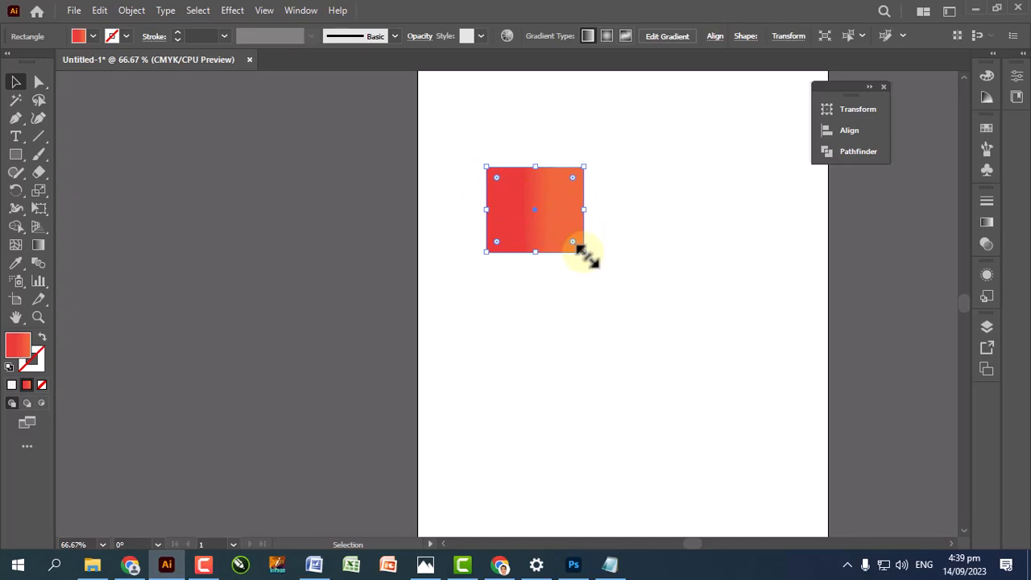
left_click_drag(582, 251, 579, 285)
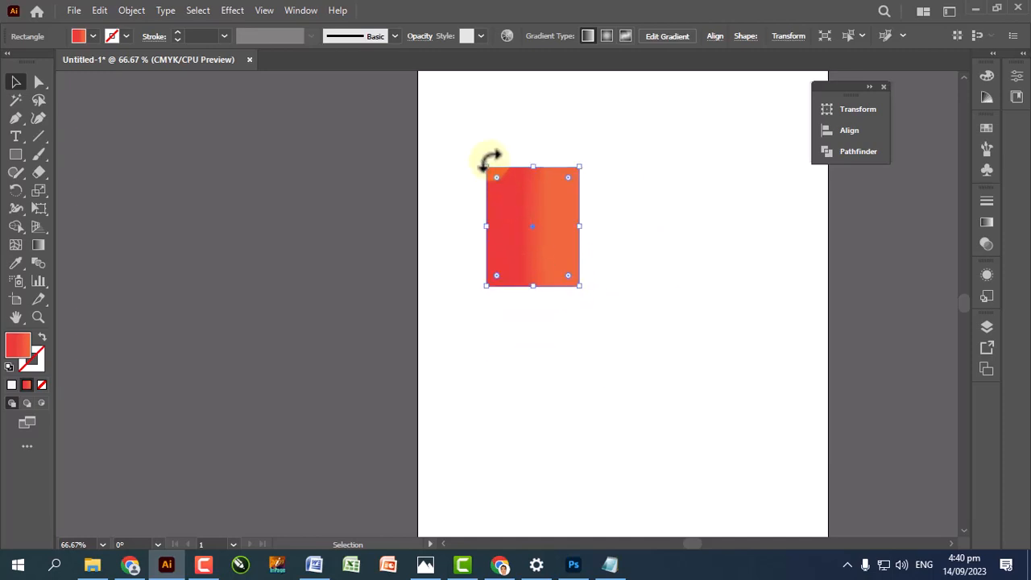
left_click_drag(578, 283, 570, 244)
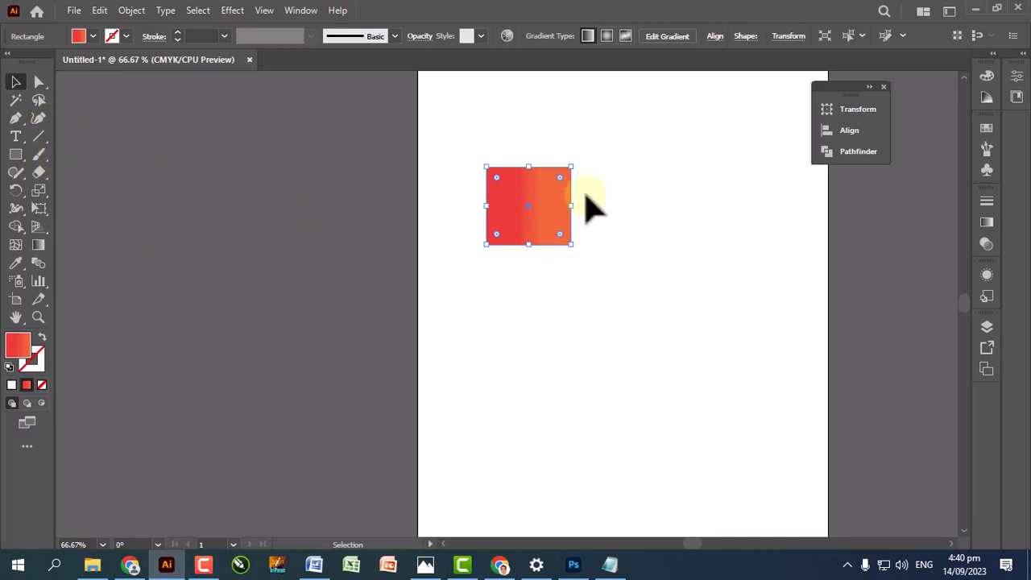
left_click_drag(575, 160, 593, 147)
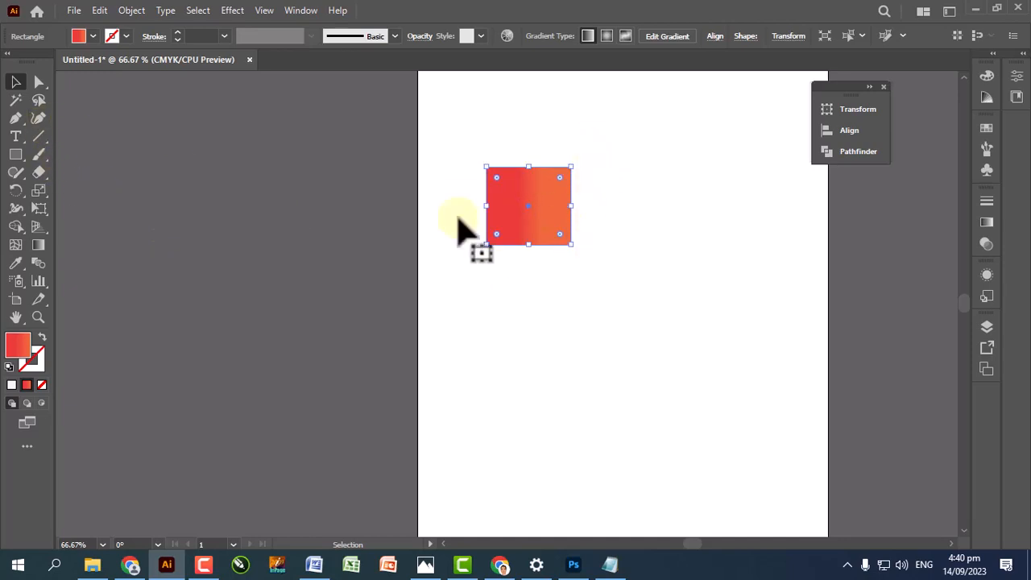
Step: Try to rotate the rectangle by about -49° with the Rotate tool around a reference point just outside its left edge
left_click(16, 190)
left_click(70, 191)
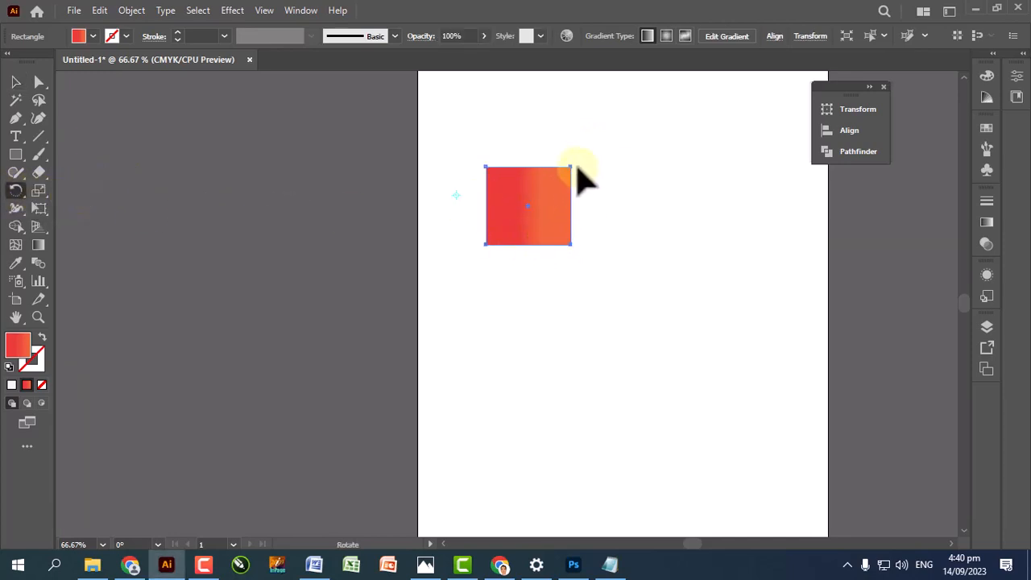
left_click_drag(563, 186, 538, 246)
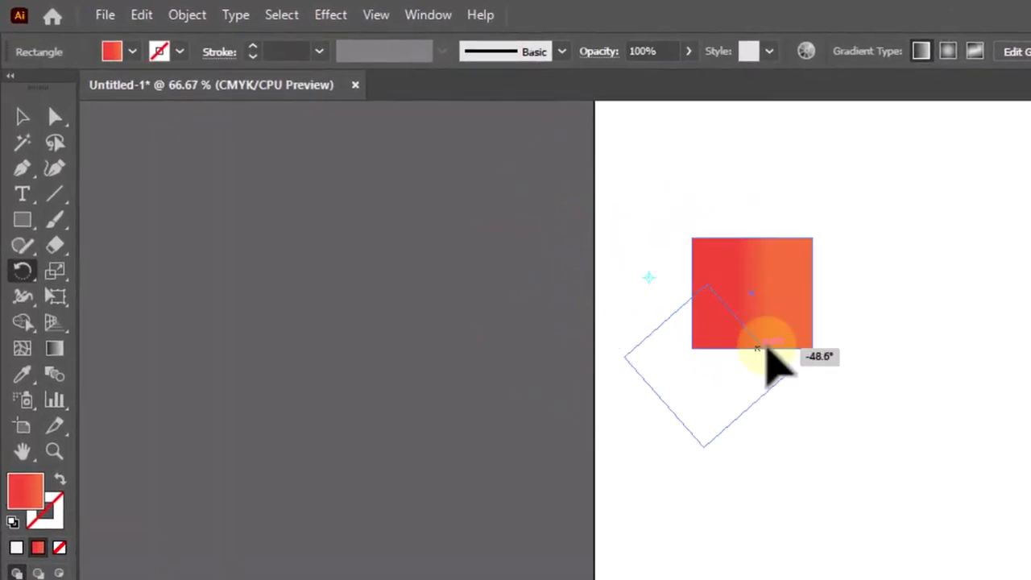
mouse_move(767, 351)
left_mouse_down()
mouse_move(771, 341)
mouse_move(759, 341)
left_mouse_up()
Step: Delete the rectangle and draw a new gradient-filled square in the same area of the artboard
key("Delete")
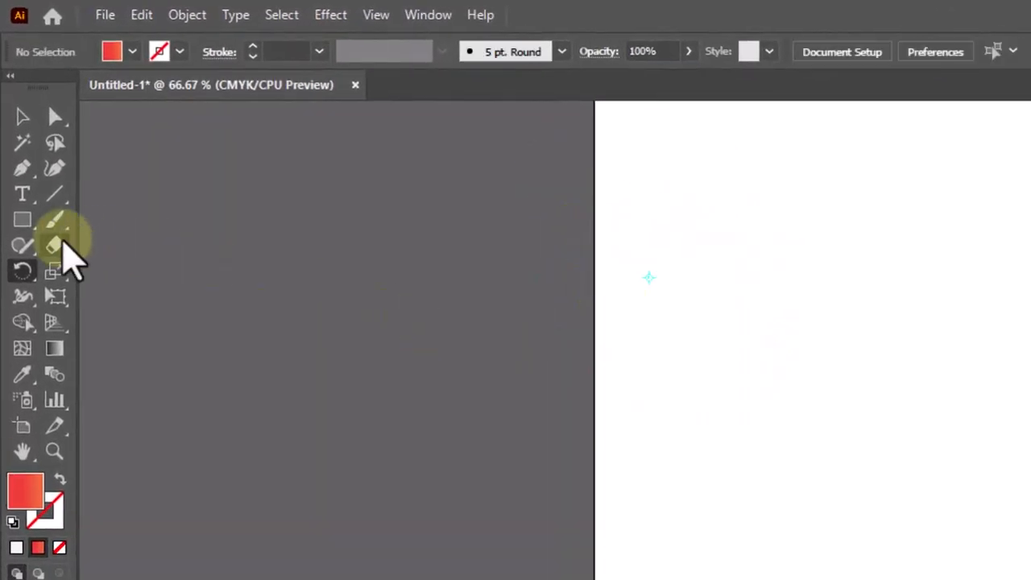
left_click(23, 219)
left_click_drag(677, 250, 782, 359)
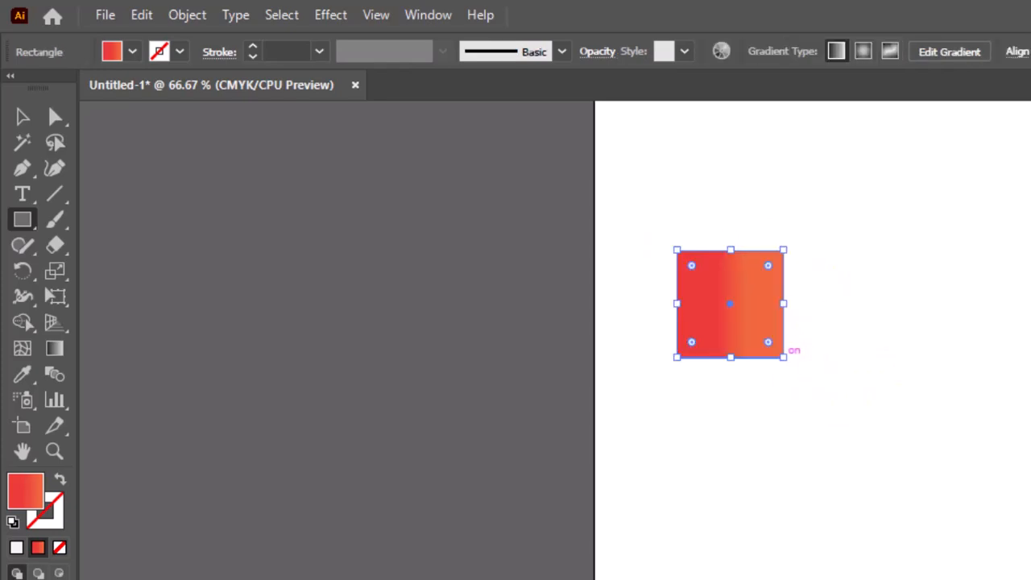
Step: Scale the square down with the Scale tool from a reference point just outside its left edge, and delete it
left_click(58, 272)
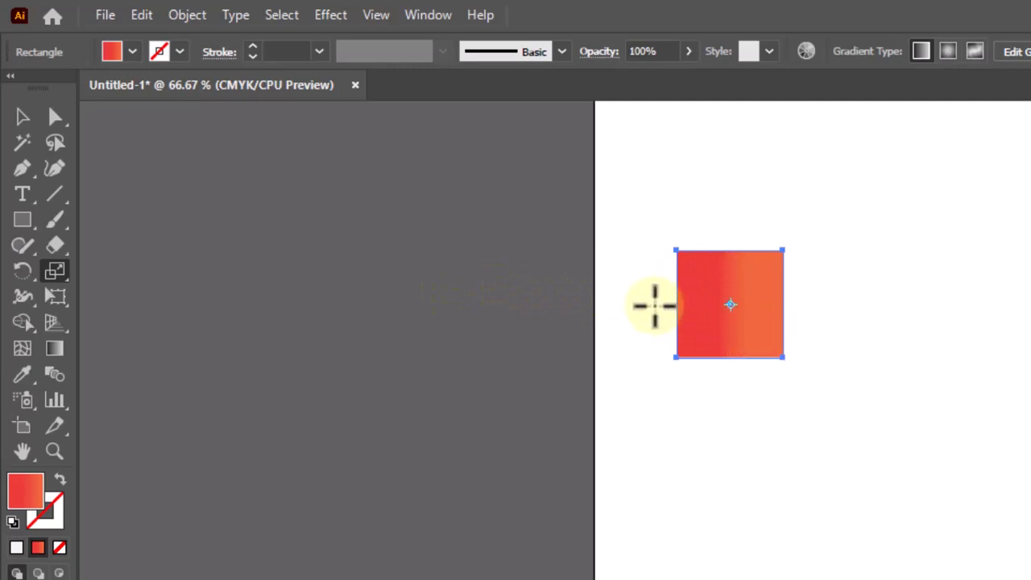
left_click(639, 299)
left_click_drag(761, 317, 976, 306)
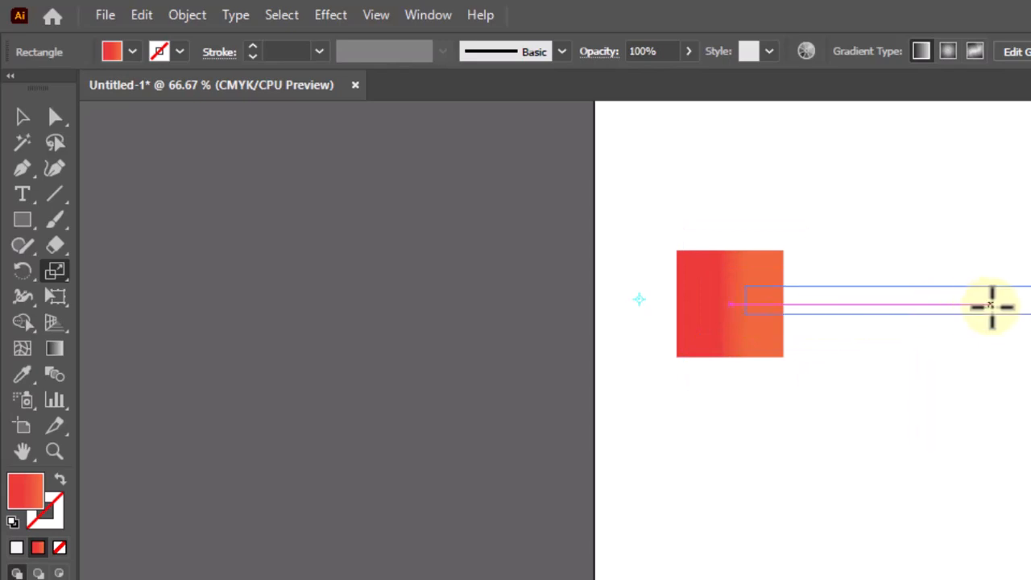
left_click_drag(1018, 304, 716, 321)
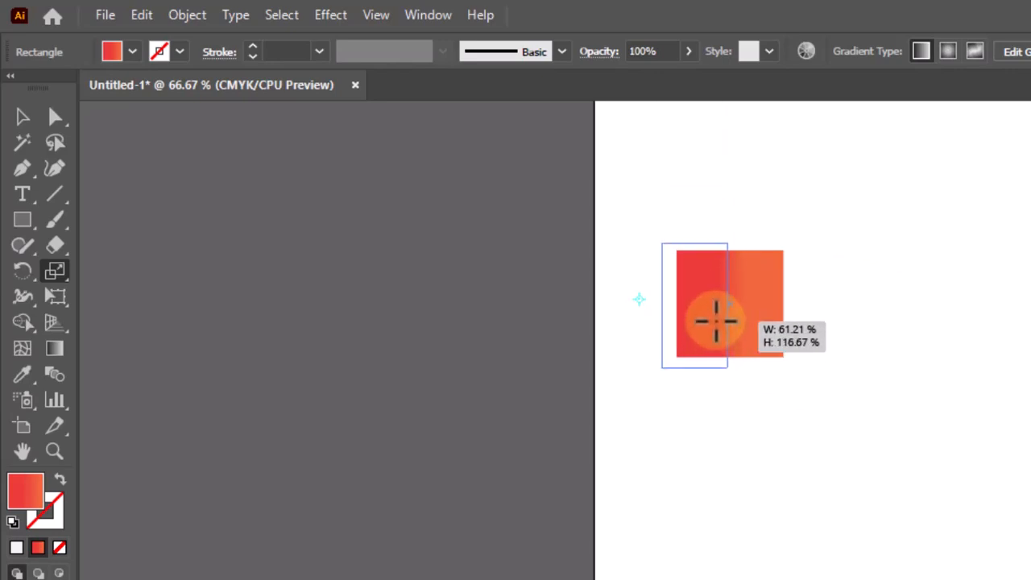
left_click_drag(715, 321, 686, 310)
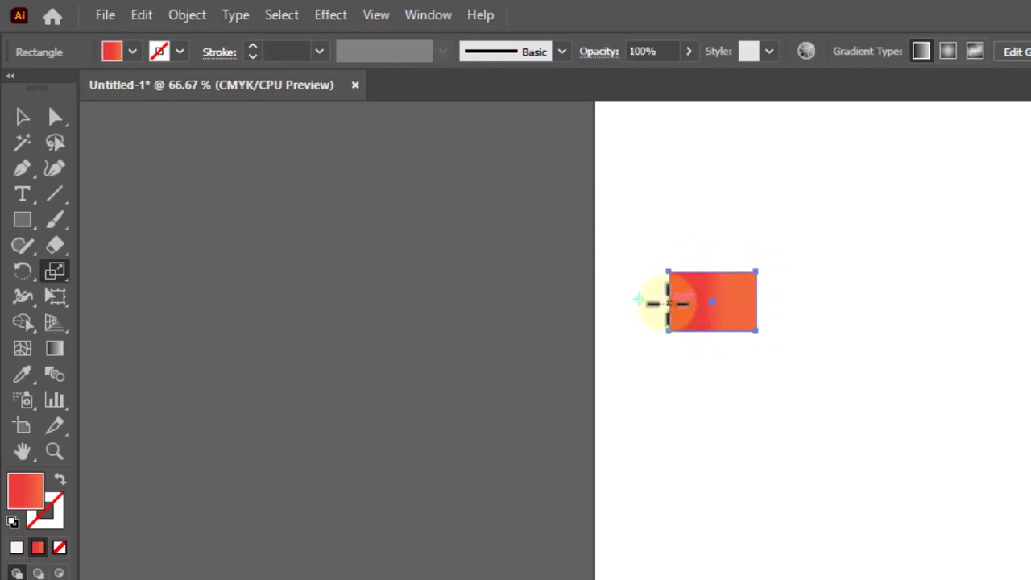
left_click(22, 116)
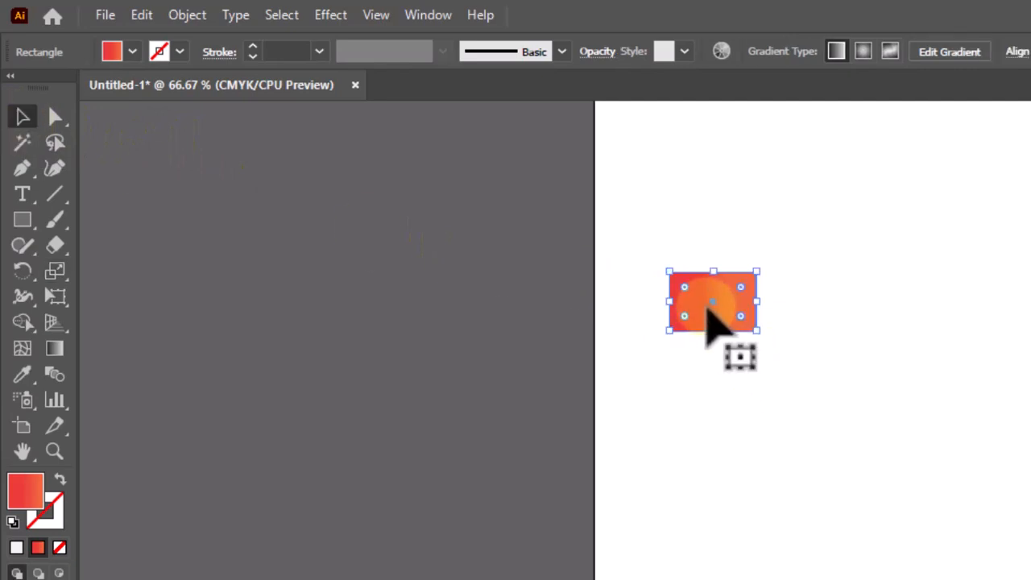
key("Delete")
Step: Draw a new rectangle in the upper part of the artboard and give it a black stroke and no fill
left_click(22, 221)
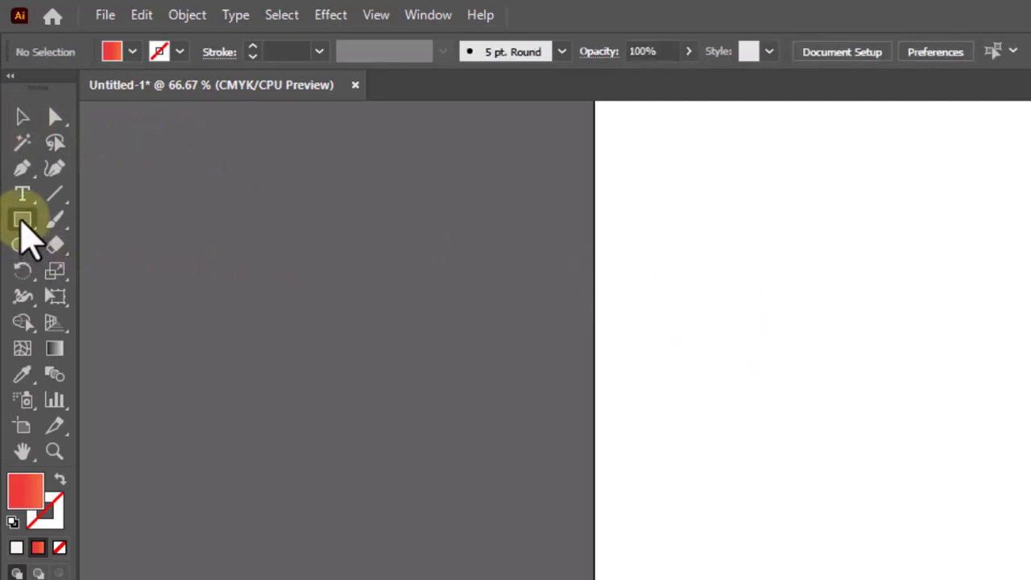
left_click_drag(722, 275, 847, 413)
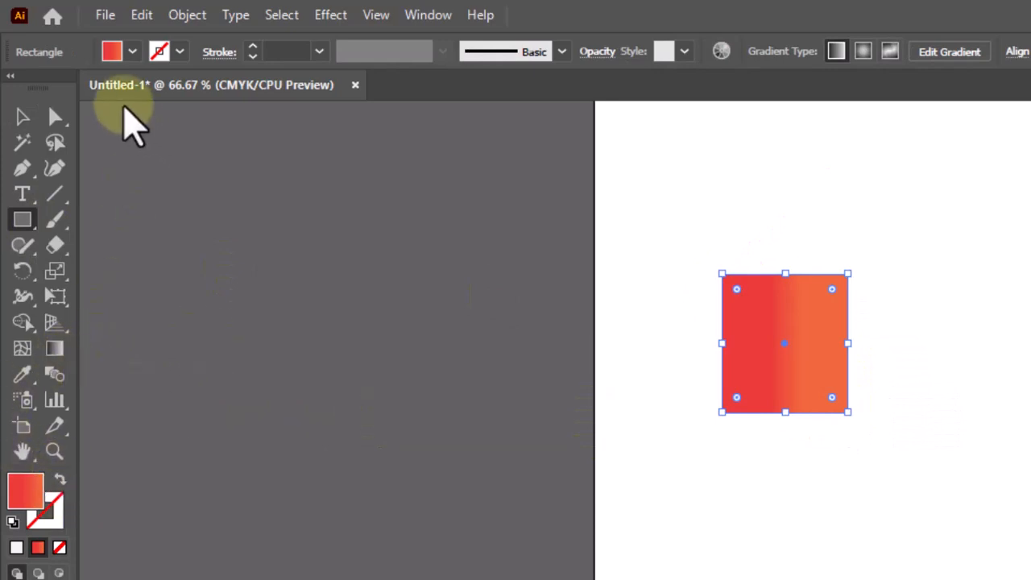
left_click(169, 52)
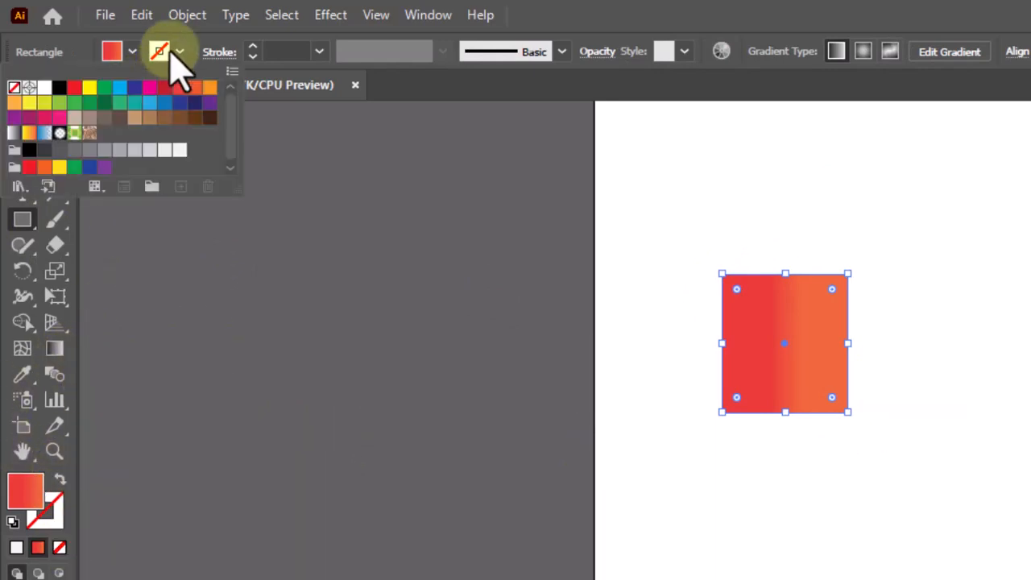
left_click(59, 86)
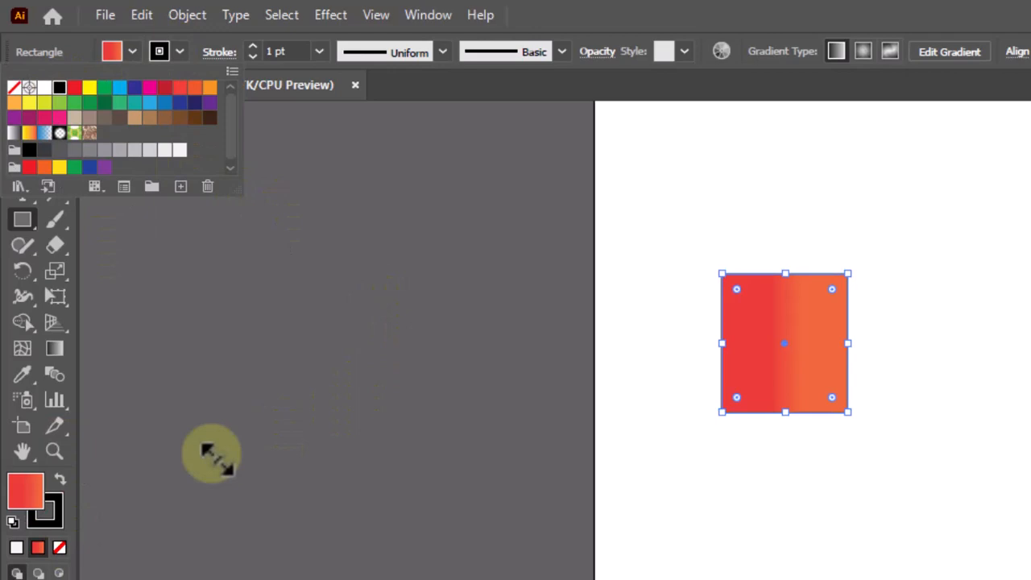
left_click(32, 487)
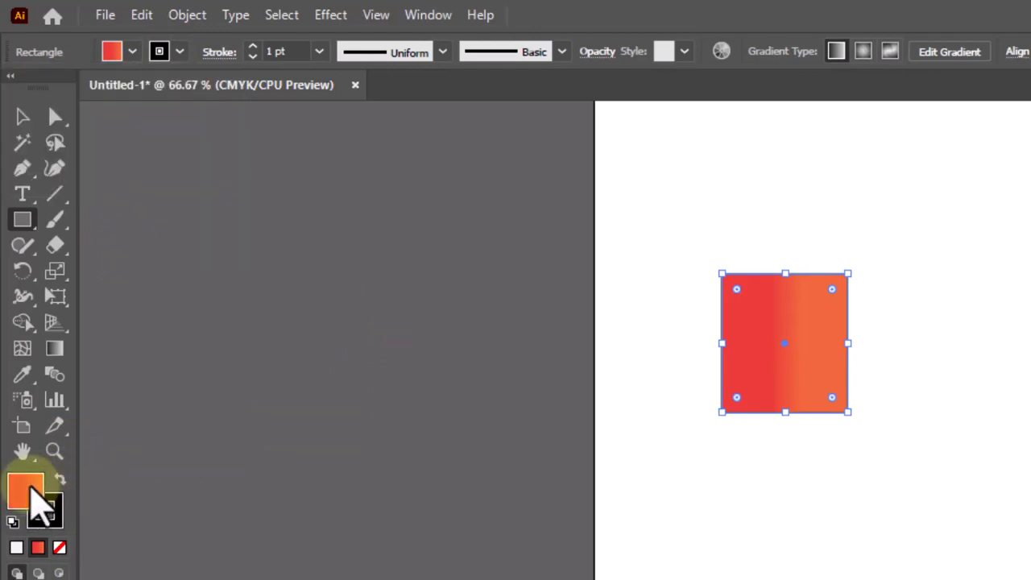
left_click(58, 548)
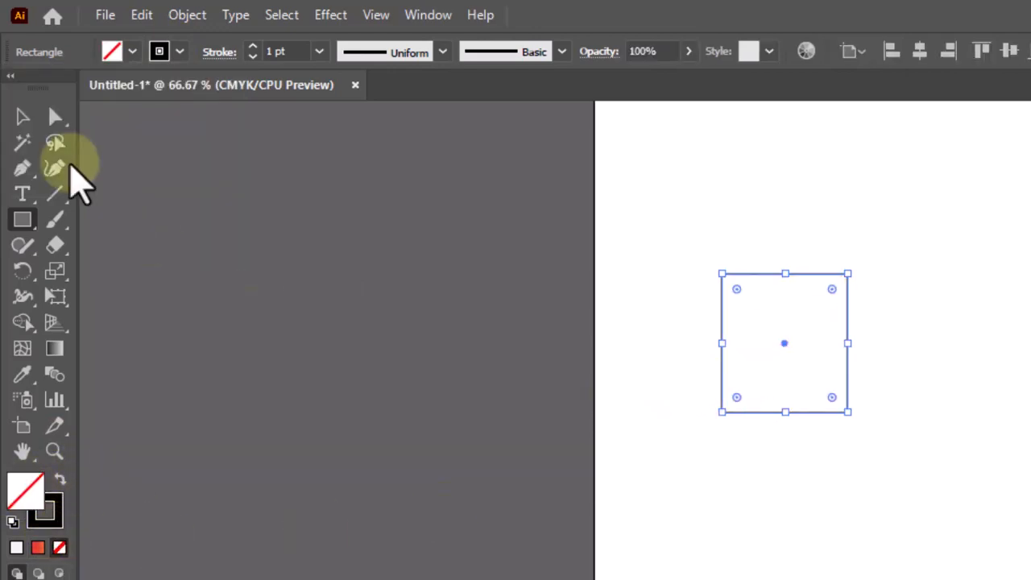
Step: Duplicate the outlined rectangle with the Selection tool, offsetting the copy slightly down and to the left
left_click(22, 119)
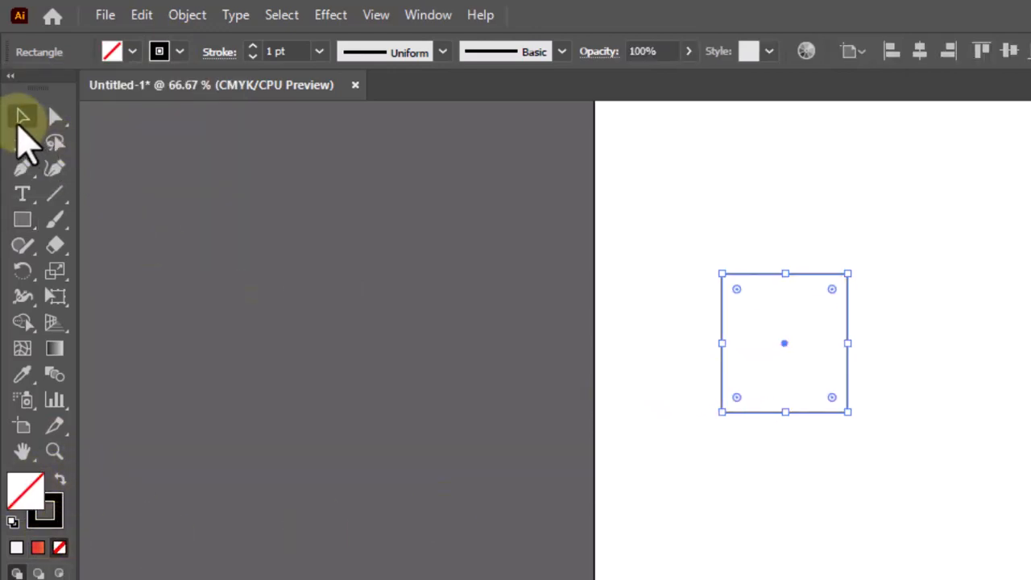
left_click(55, 272)
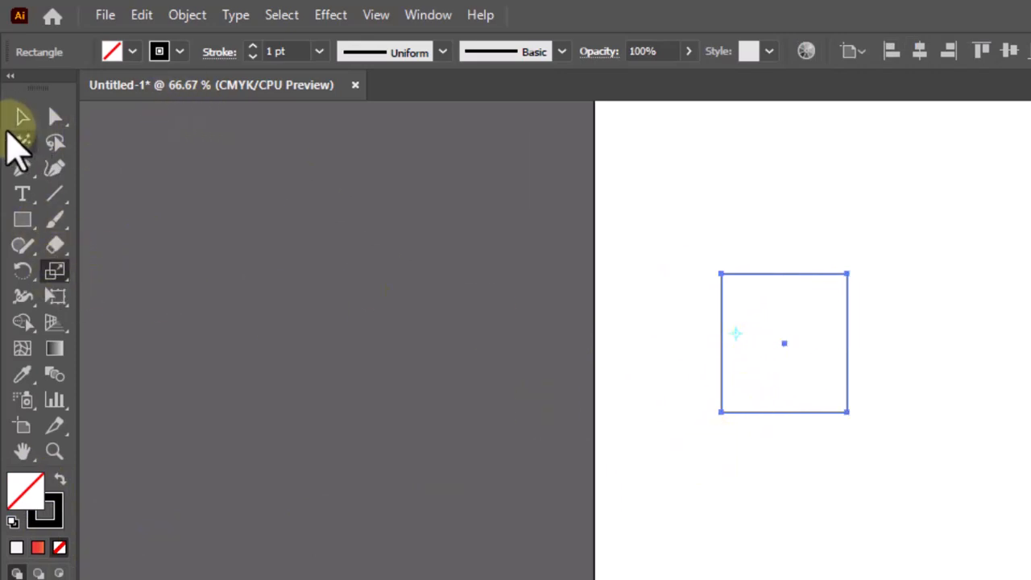
left_click(22, 118)
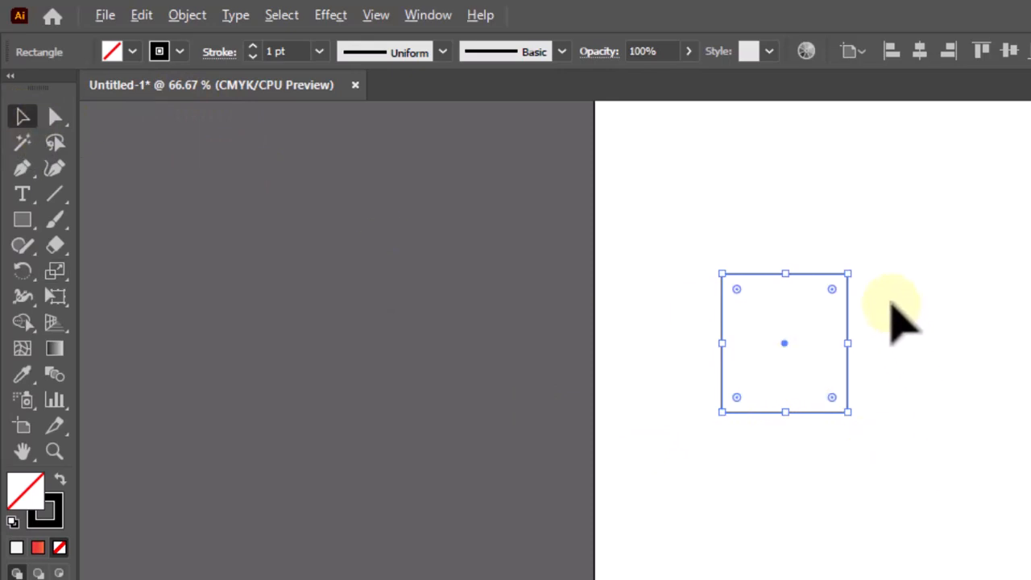
left_click(851, 276)
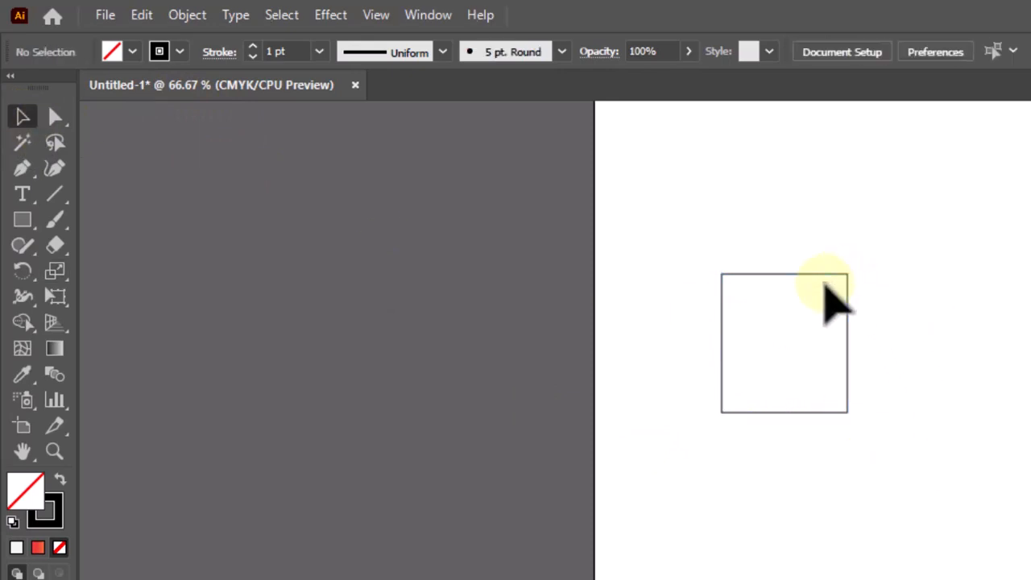
left_click(846, 276)
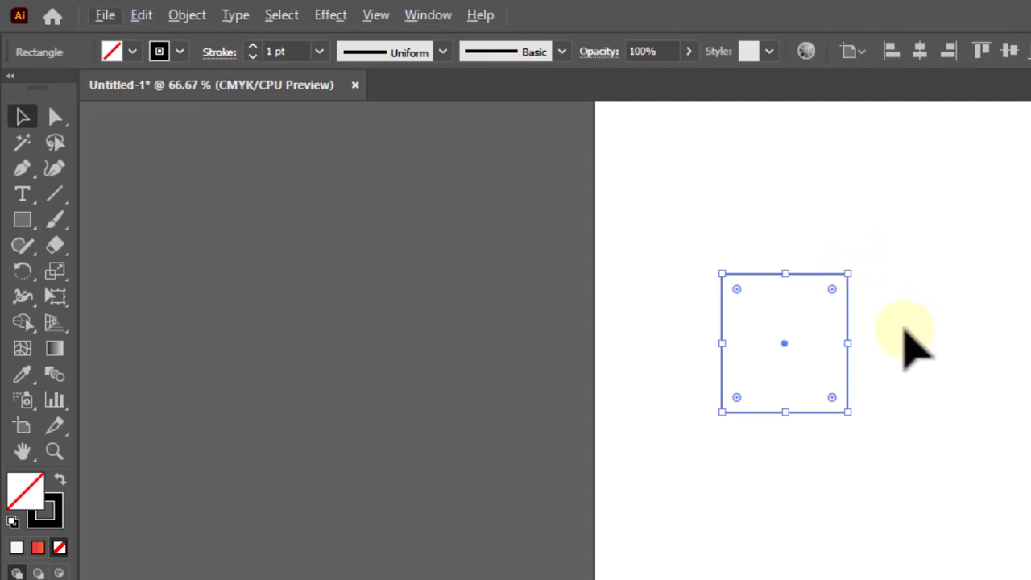
left_click_drag(845, 280, 827, 294)
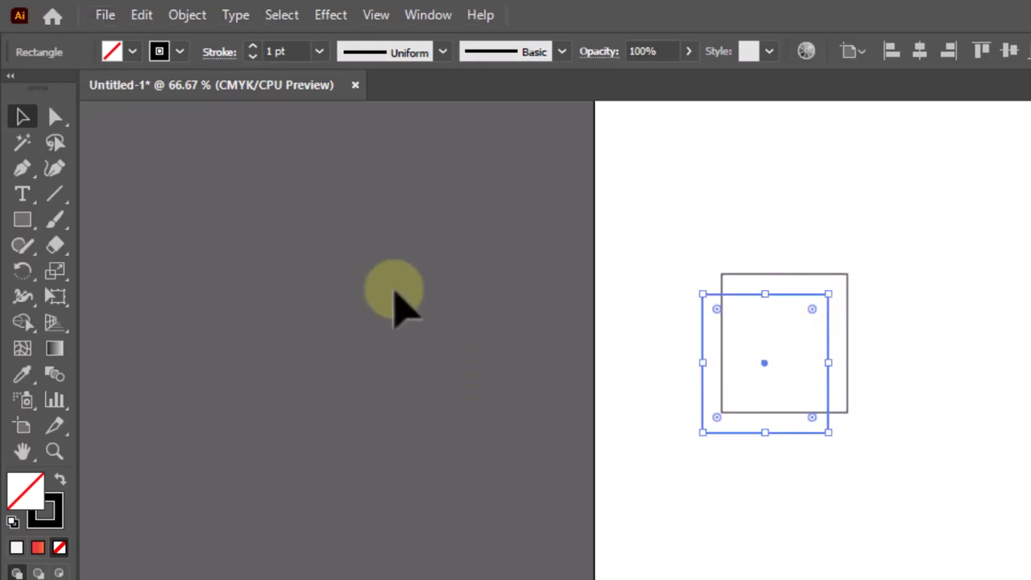
Step: Repeat the copy transformation seven times to form a diagonal series of rectangles, and delete the whole series
left_click(23, 117)
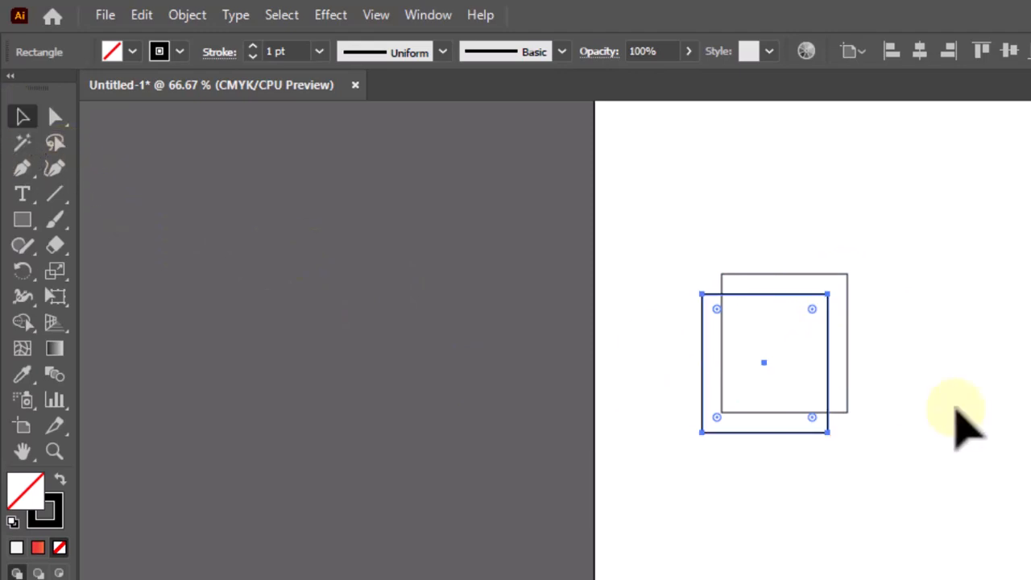
key("ctrl+d")
key("ctrl+d")
key("ctrl+d")
key("ctrl+d")
key("ctrl+d")
key("ctrl+d")
key("ctrl+d")
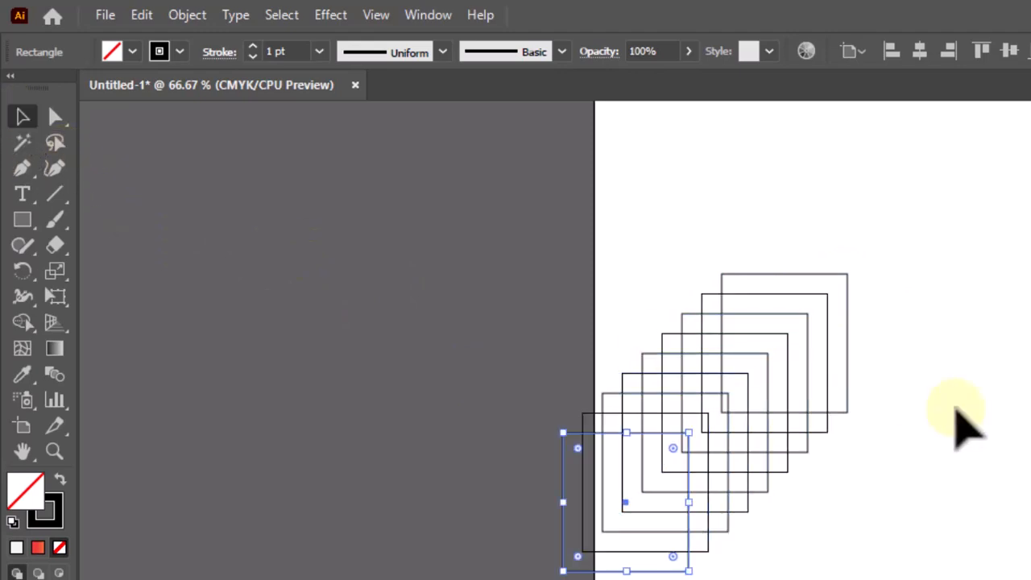
left_click_drag(926, 191, 596, 563)
key("Delete")
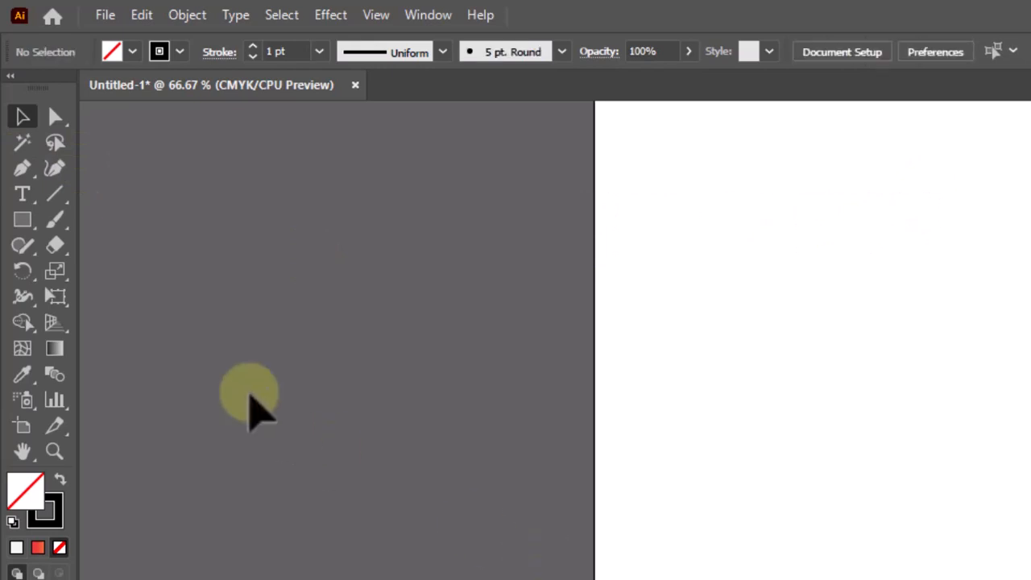
Step: Draw an unfilled square and create a scaled-down copy inside it with the Scale tool, using a reference point near its left edge
left_click(22, 219)
left_click_drag(725, 269, 853, 396)
left_click(55, 271)
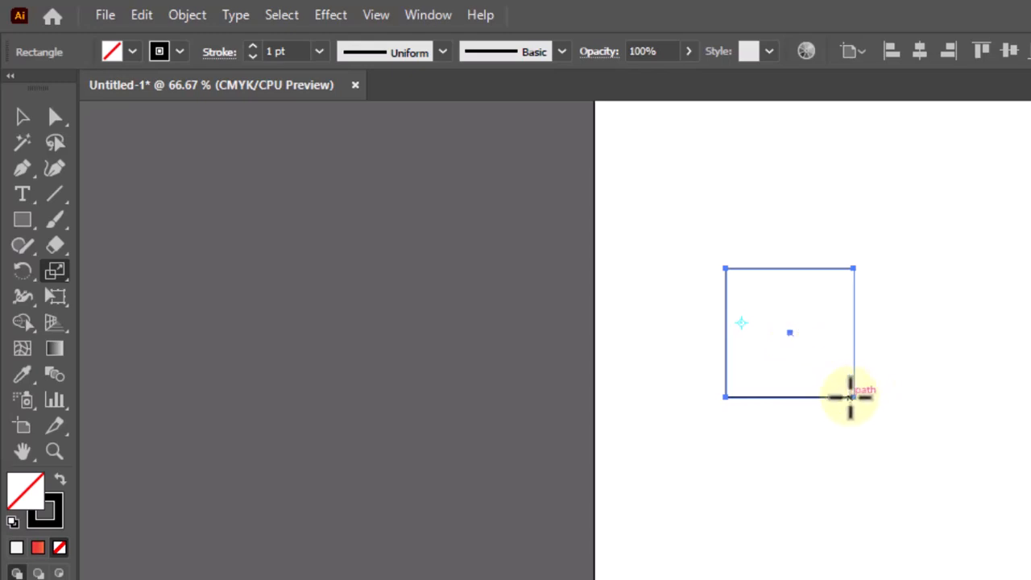
mouse_move(852, 396)
left_mouse_down()
mouse_move(821, 380)
mouse_move(840, 384)
left_mouse_up()
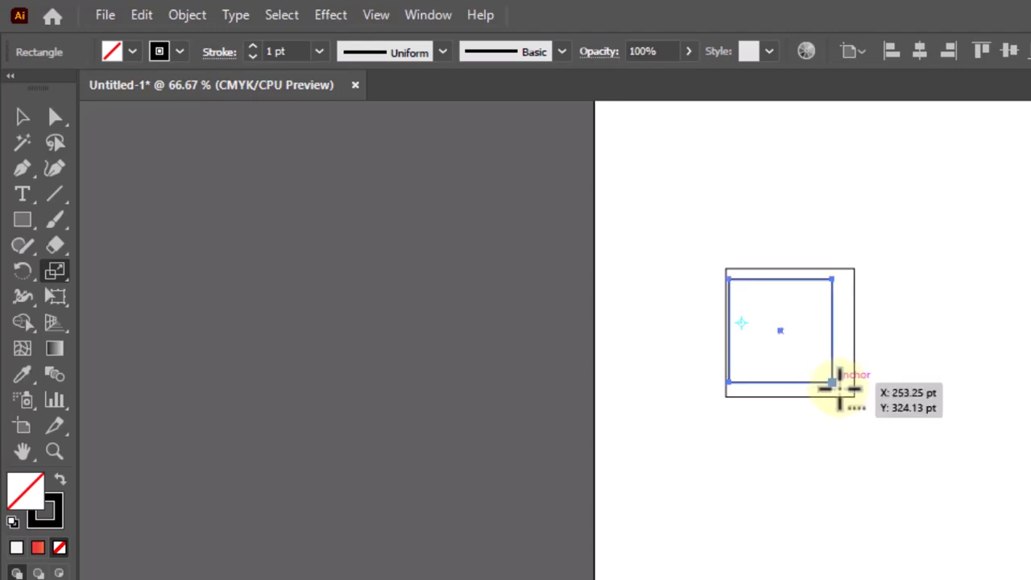
Step: Repeat the scaled-copy transformation to build a series of ever smaller nested squares converging on the reference point
key("ctrl+d")
key("ctrl+d")
key("ctrl+d")
key("ctrl+d")
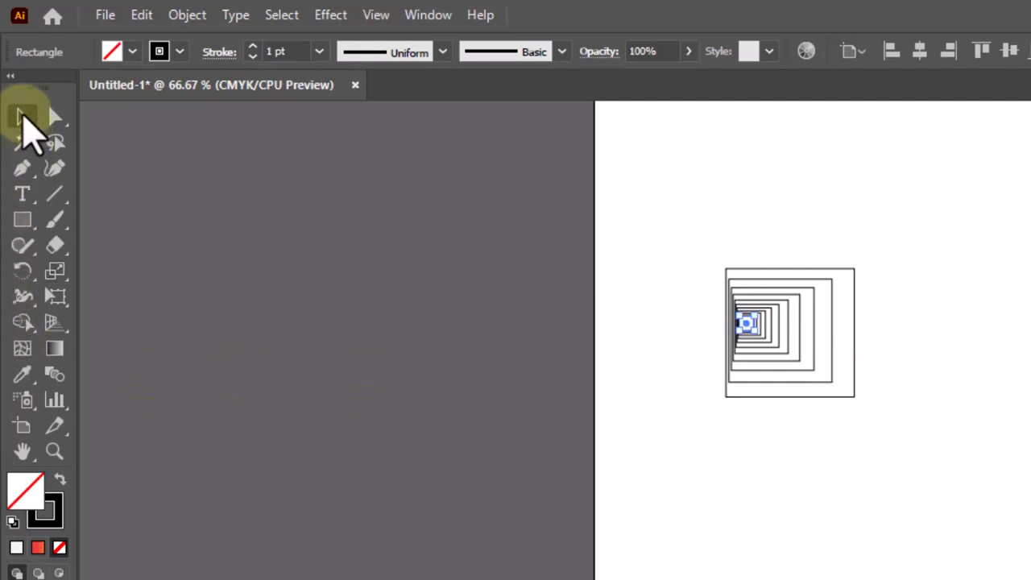
Step: Select the whole series of nested squares and delete it from the artboard
left_click(22, 118)
key("ctrl+a")
key("Delete")
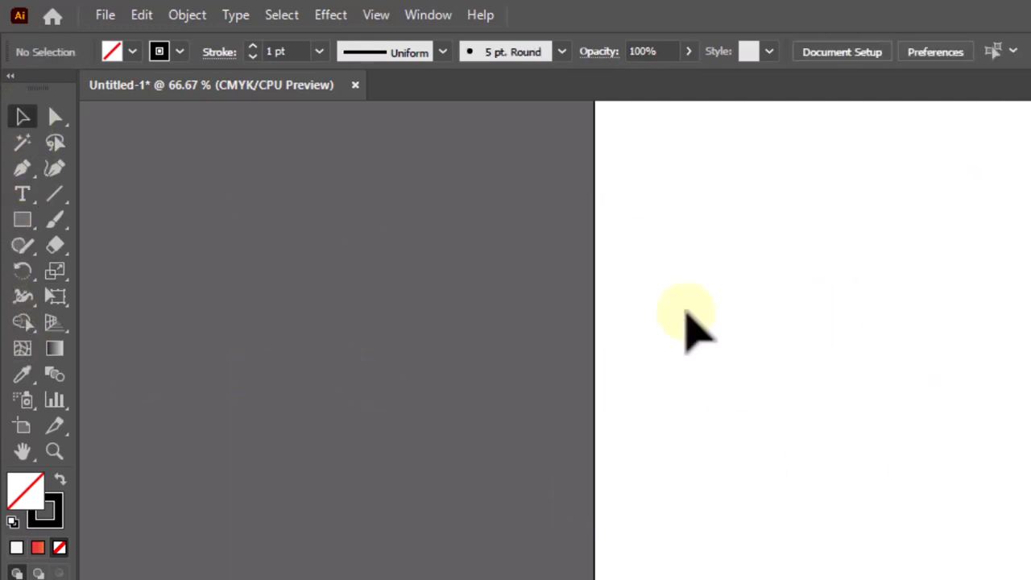
Step: Draw a new unfilled square and select only its two top anchor points with Direct Selection
key("m")
left_click_drag(720, 272, 830, 383)
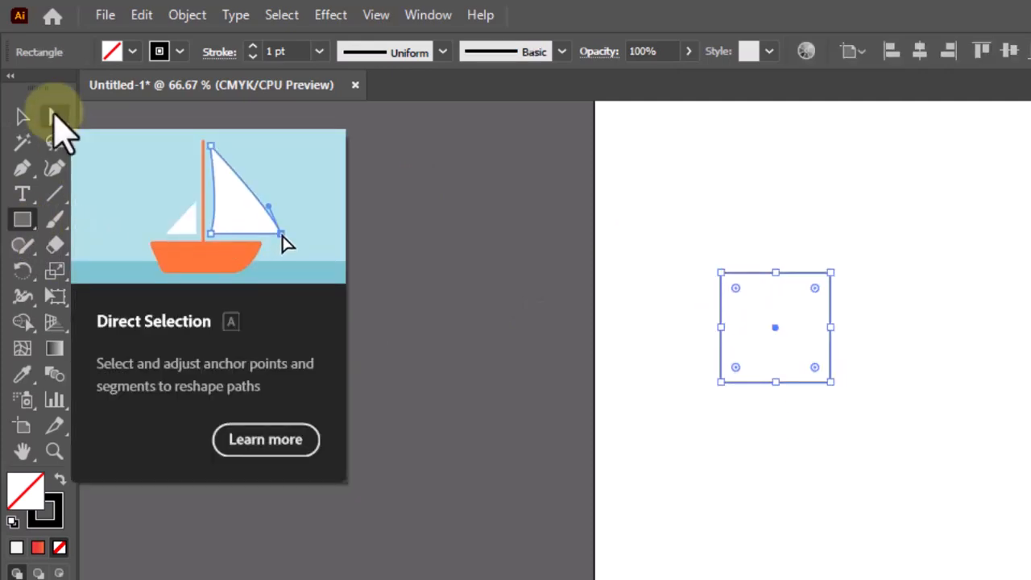
left_click(55, 116)
left_click_drag(703, 255, 871, 301)
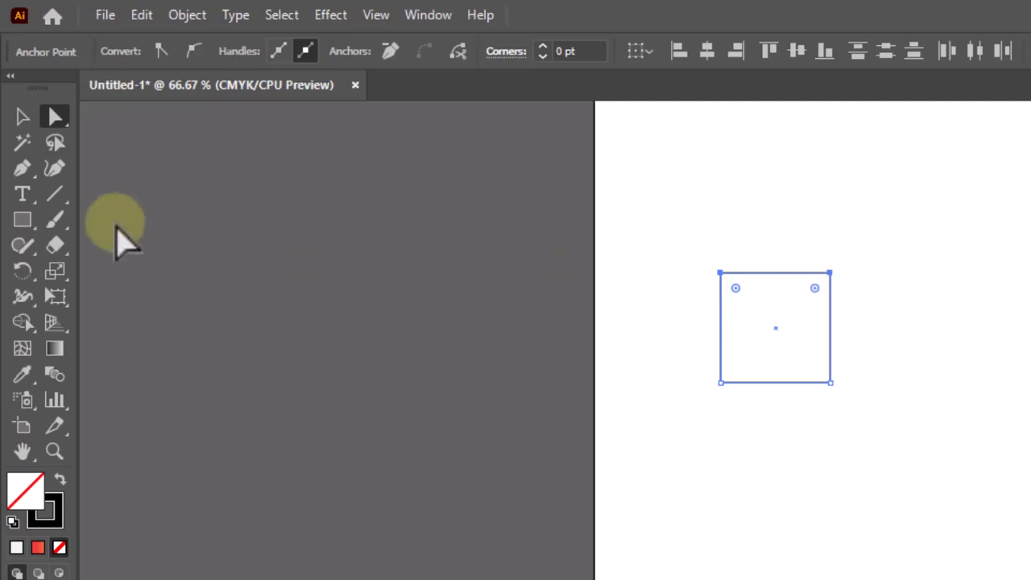
Step: Narrow the square's top edge to about 26% of its width with the Scale tool, and undo the scaling
left_click(56, 272)
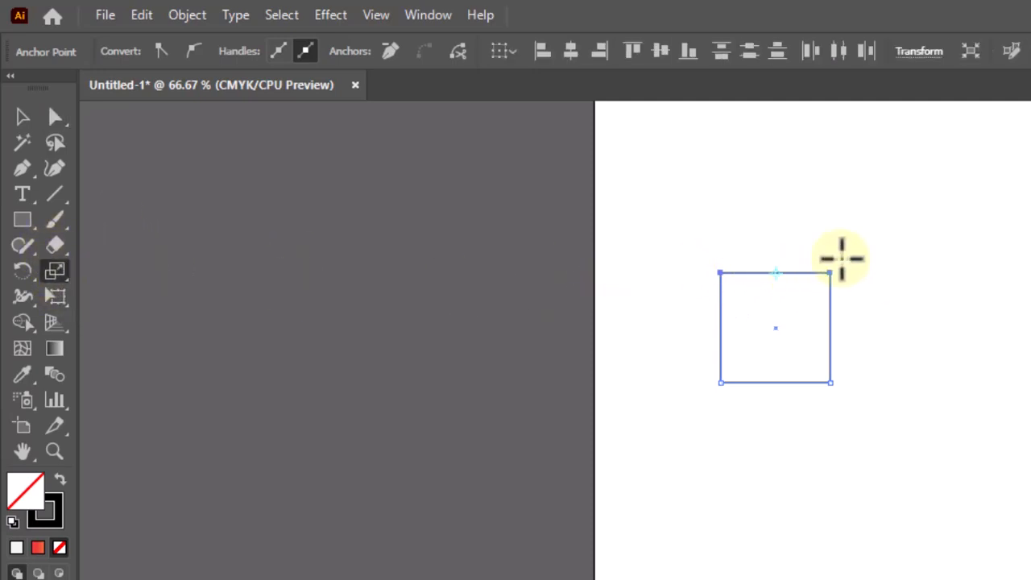
left_click_drag(841, 258, 791, 256)
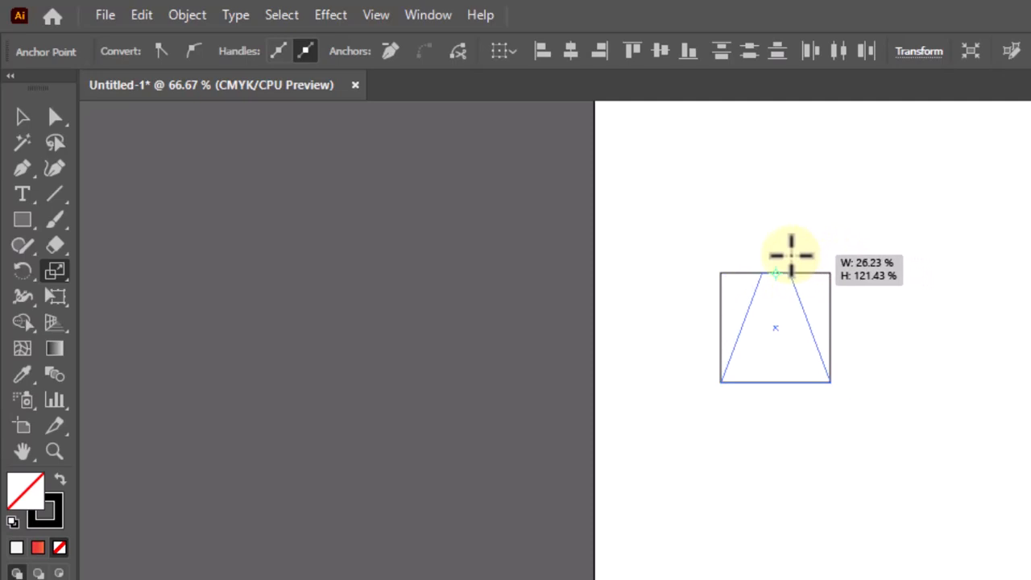
left_click_drag(791, 256, 791, 256)
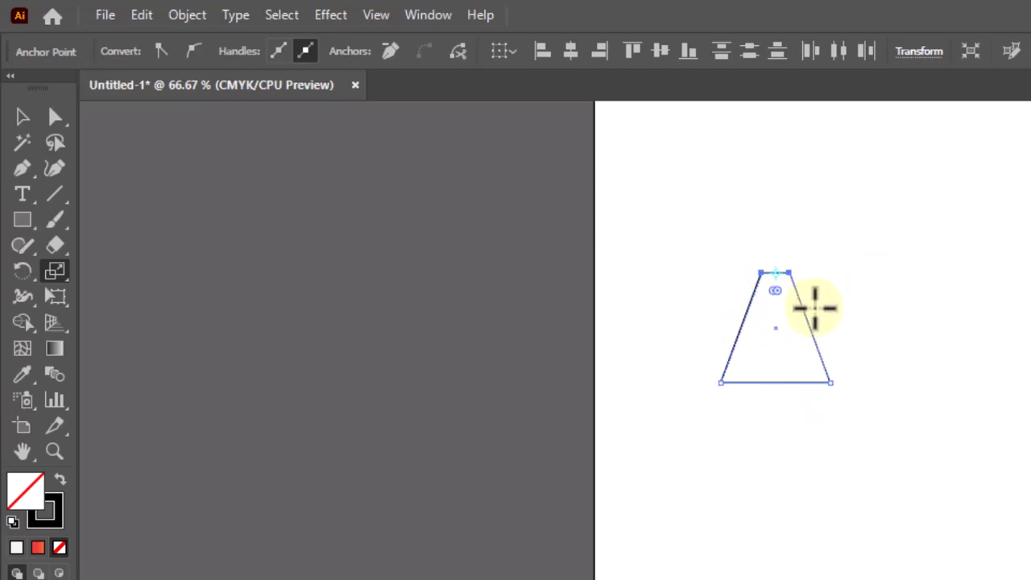
key("ctrl+z")
Step: Duplicate the square horizontally into a row of four evenly spaced squares and select the first one
left_click(29, 121)
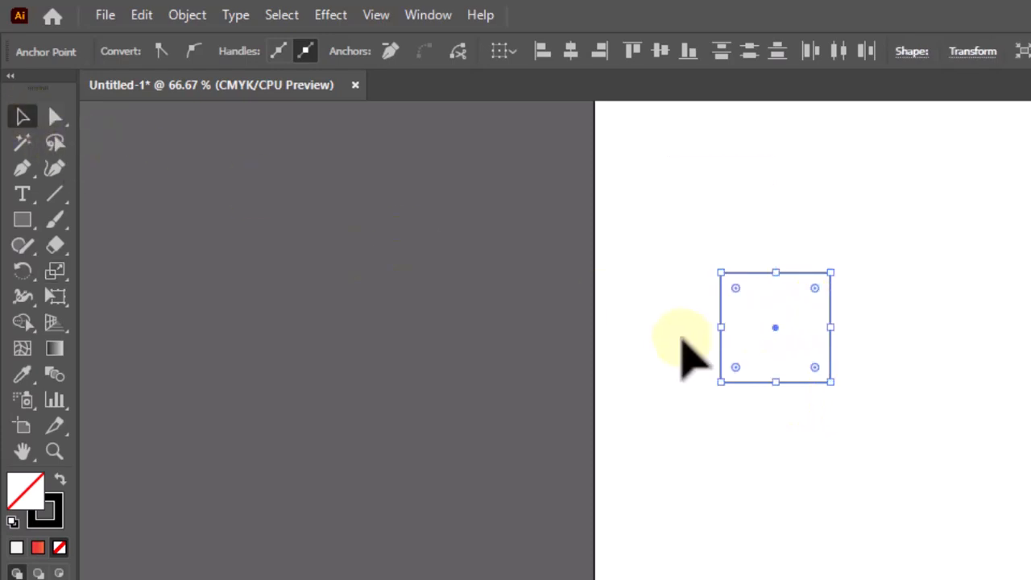
left_click(798, 318)
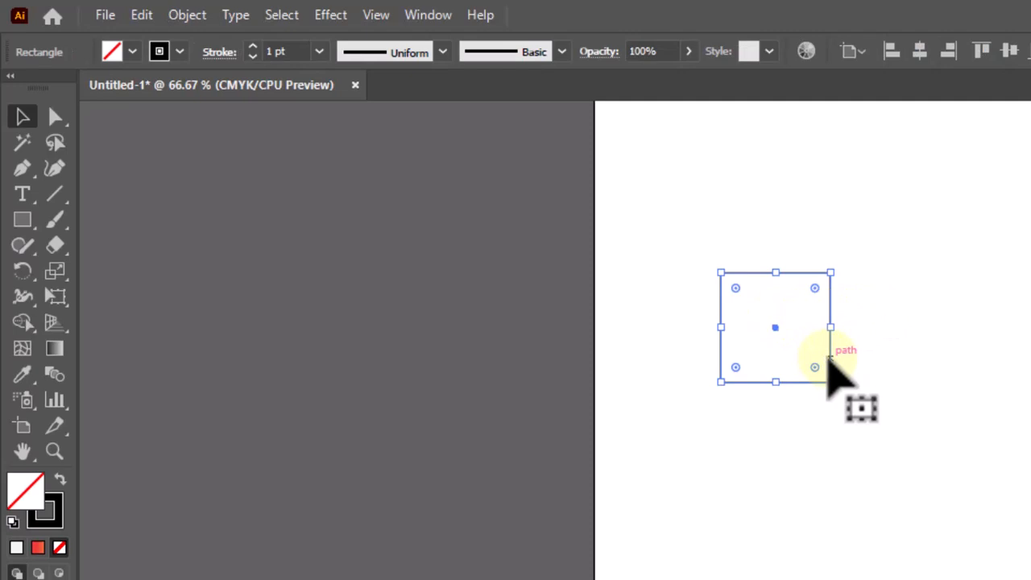
left_click_drag(827, 359, 950, 362)
left_click_drag(955, 322, 1030, 323)
left_click(805, 277)
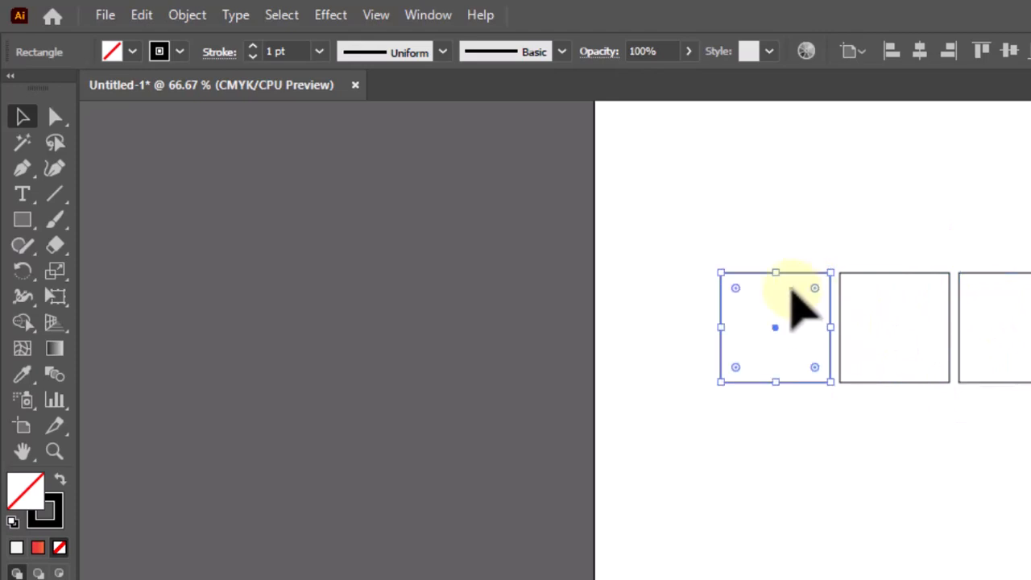
left_click_drag(642, 279, 644, 274)
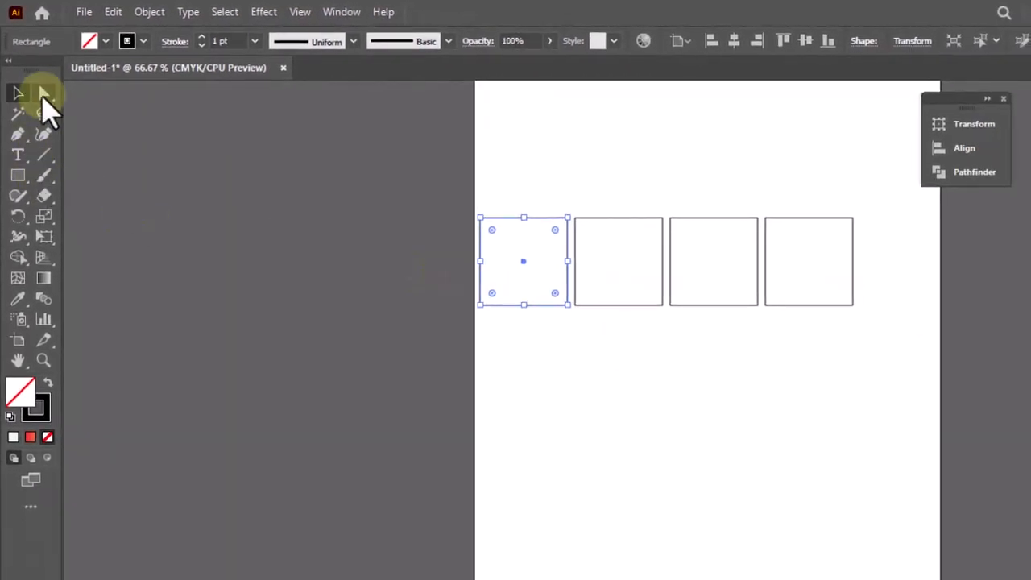
Step: Select the top anchor points of all four squares and scale them inward horizontally so the row tapers toward its top centre
left_click(44, 94)
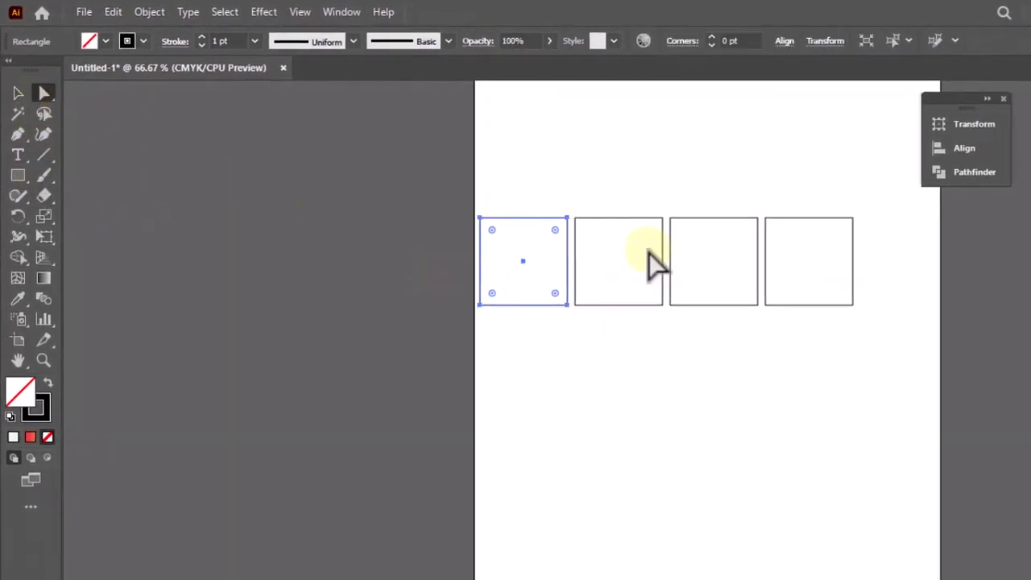
left_click_drag(871, 208, 492, 267)
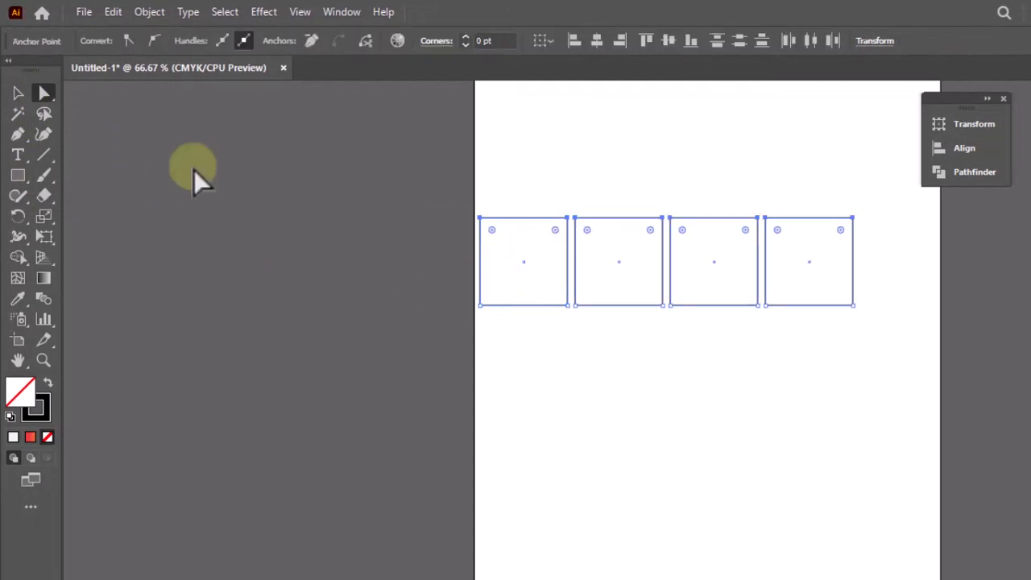
left_click(44, 217)
left_click_drag(778, 201, 692, 191)
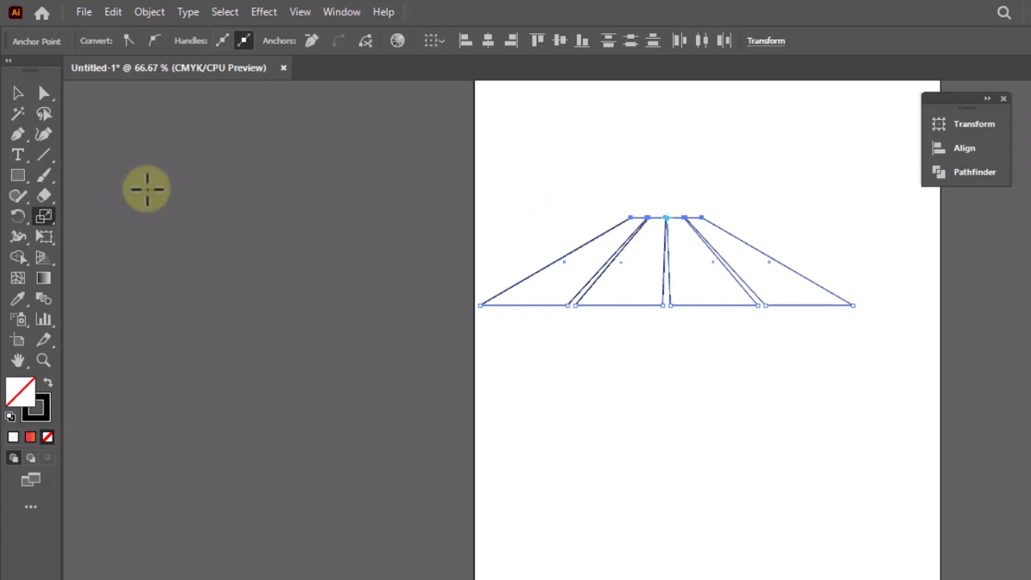
Step: Select all four tapered shapes and delete them
left_click(17, 92)
left_click(545, 390)
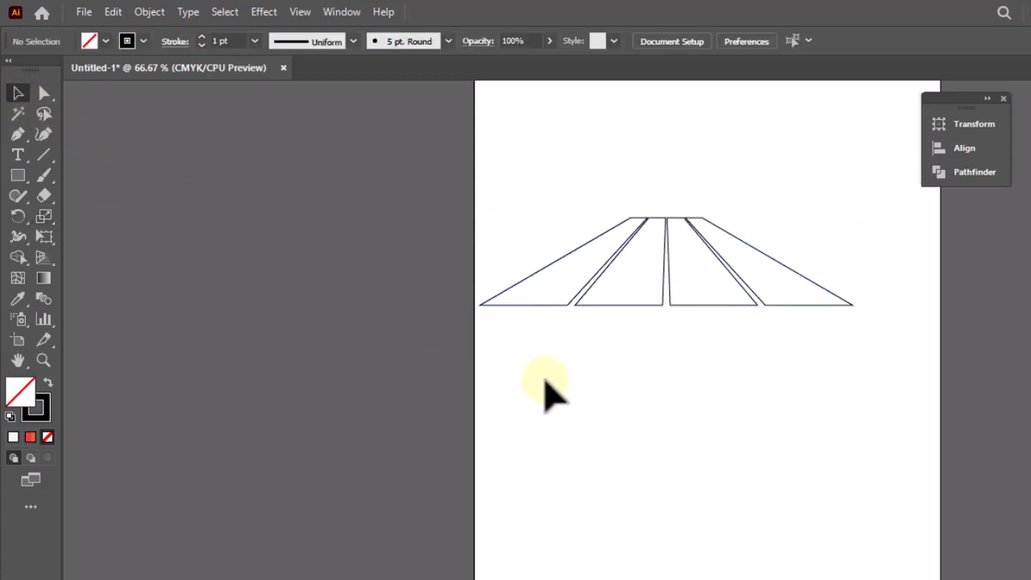
left_click_drag(884, 324, 472, 299)
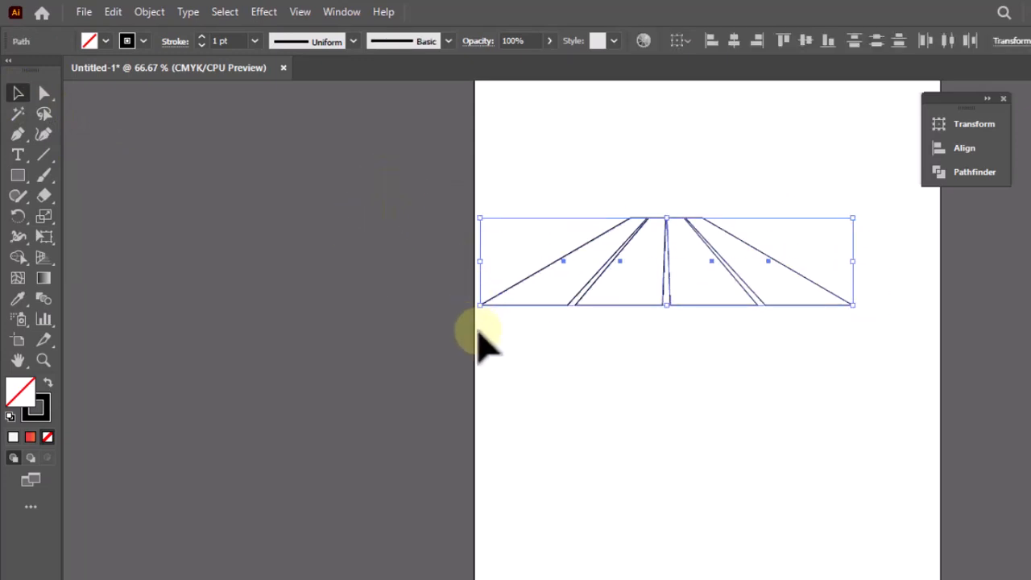
key("Delete")
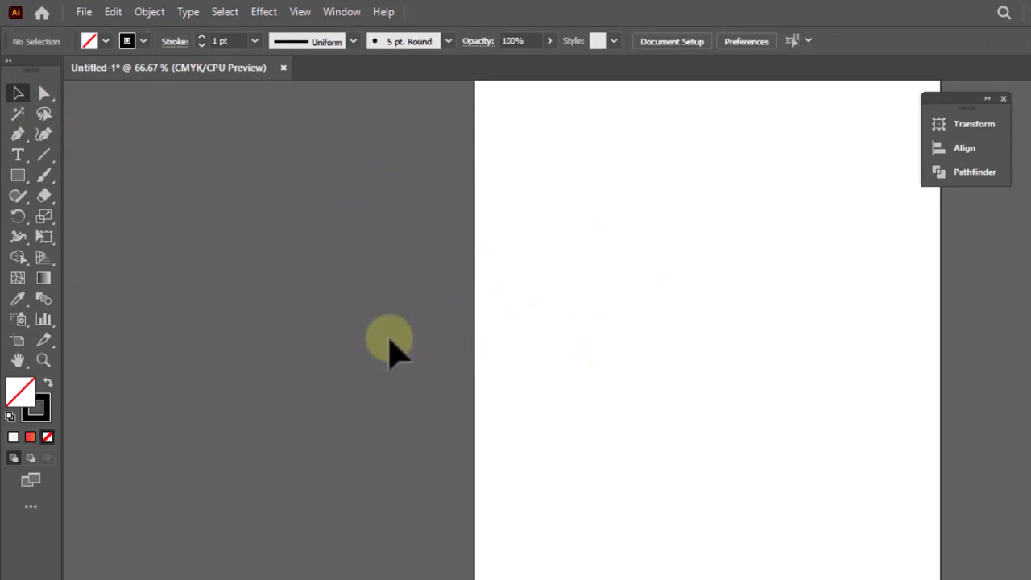
Step: Draw a tall unfilled ellipse with the Ellipse tool in the upper middle of the artboard
left_click(19, 199)
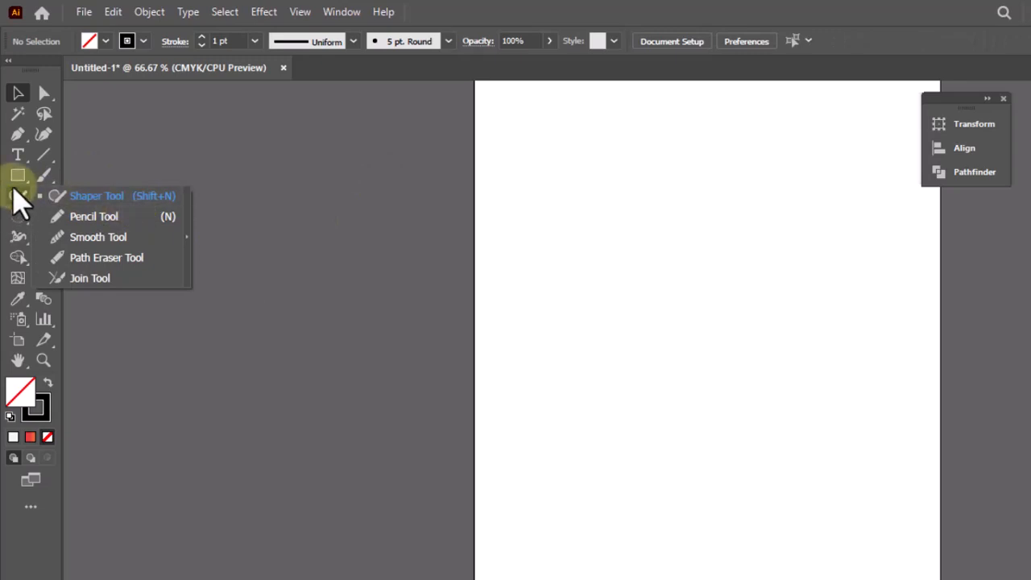
left_click(18, 177)
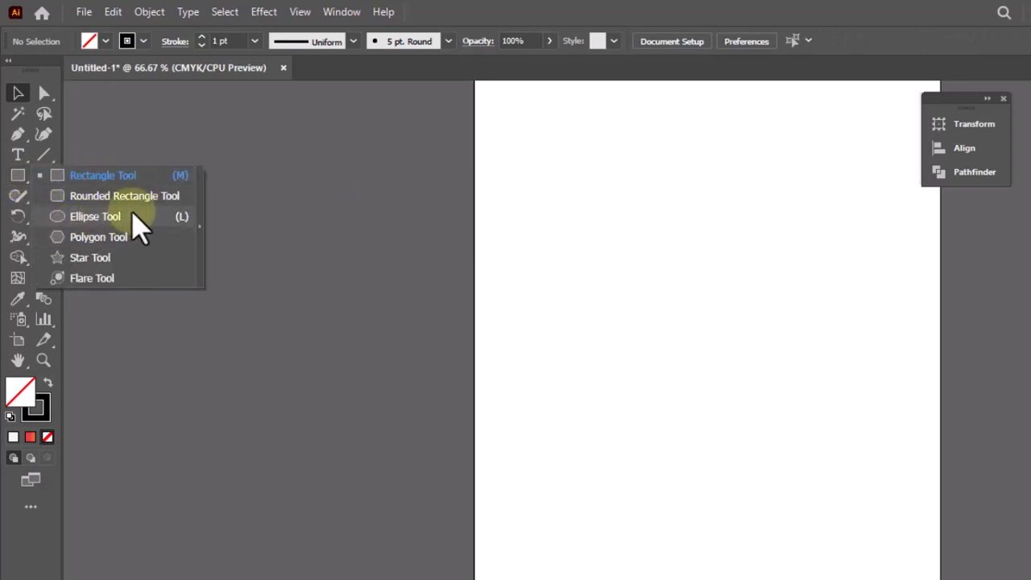
left_click(80, 216)
left_click_drag(626, 197, 738, 346)
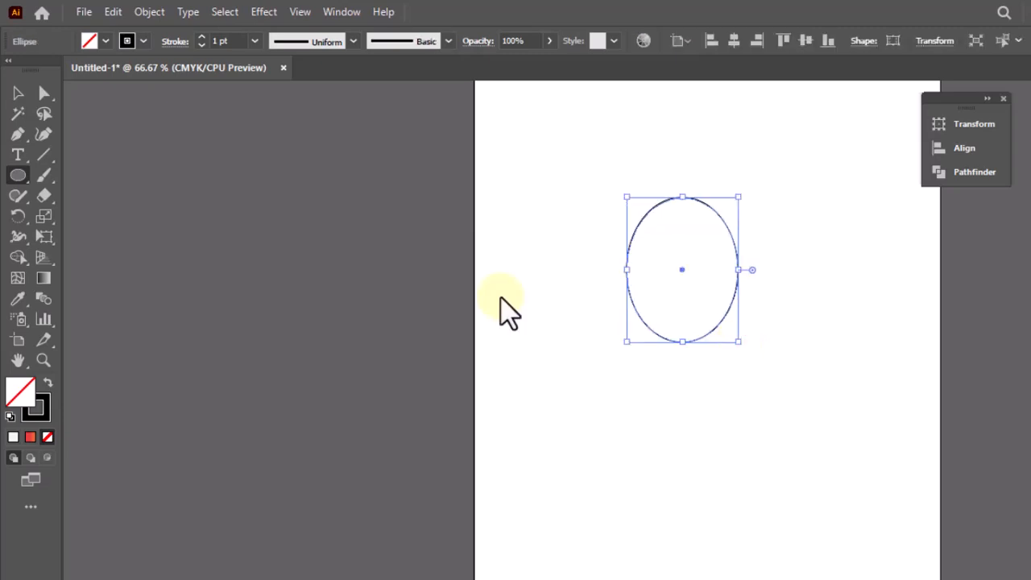
Step: Select the ellipse's top anchor point and lengthen its direction handles with the Scale tool to flatten the upper curve
left_click(44, 94)
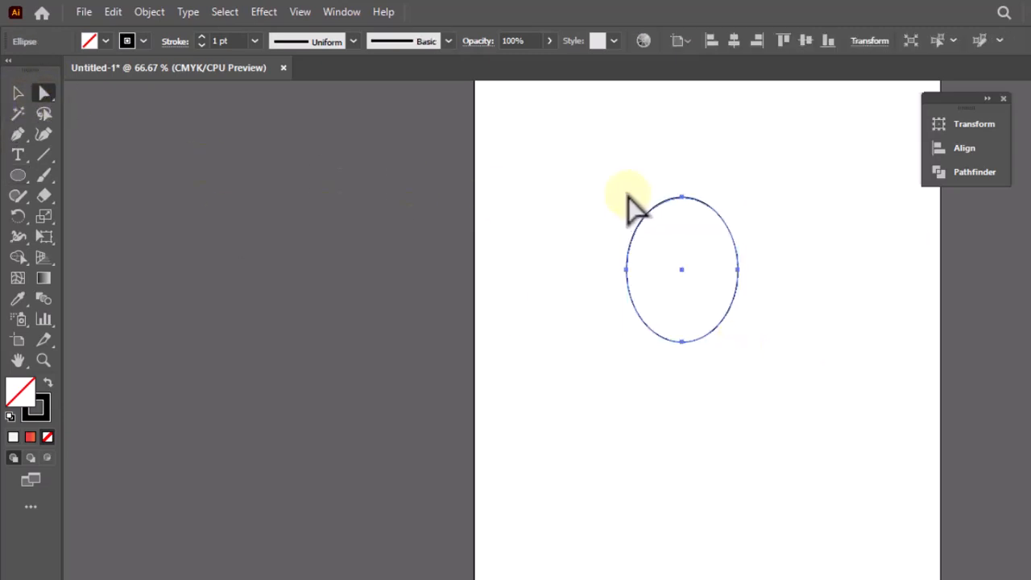
left_click(682, 197)
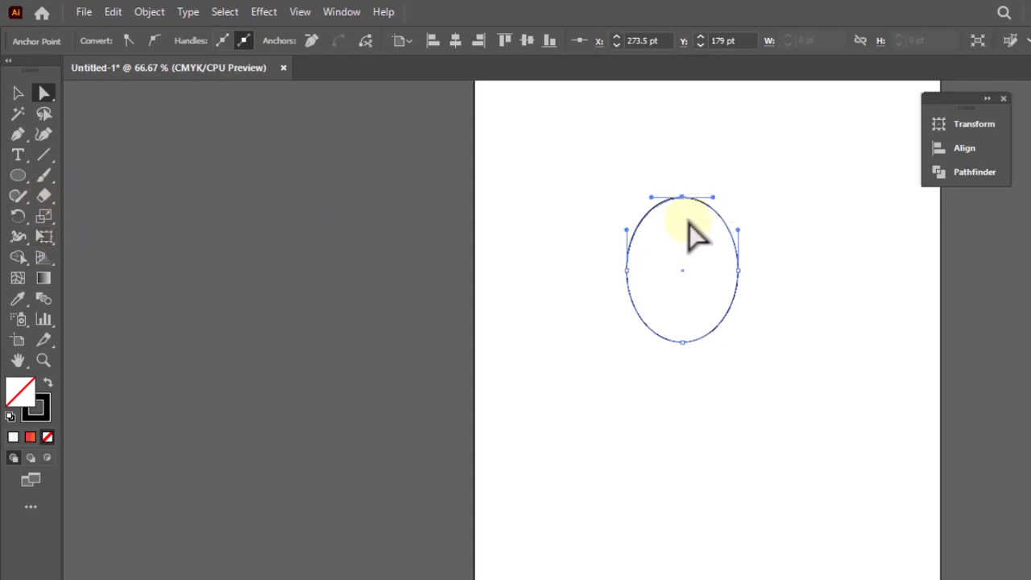
left_click(44, 216)
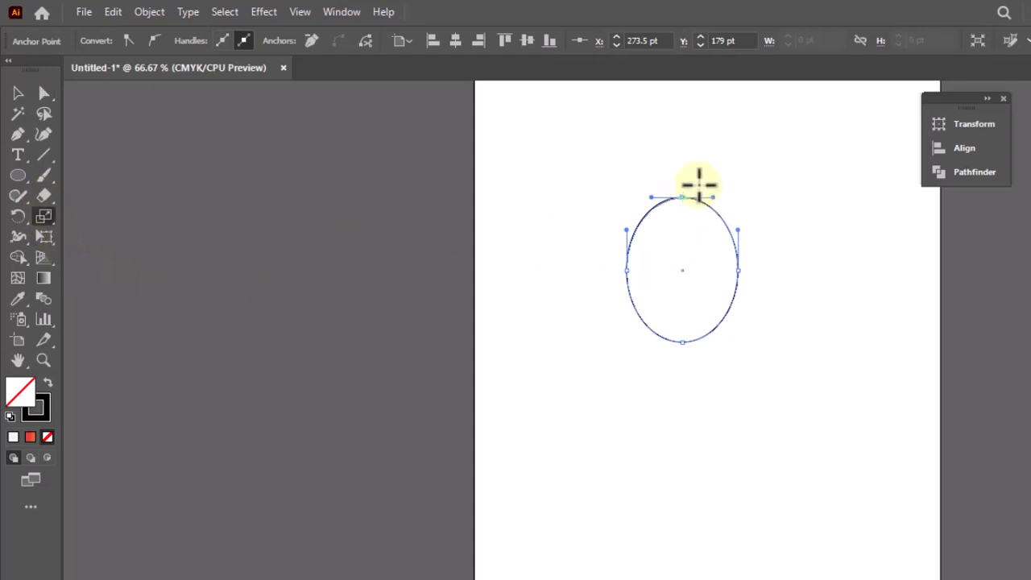
left_click_drag(699, 184, 708, 185)
Step: Make the oval asymmetric by adjusting its right and bottom curve handles and shifting the top anchor to X 282.5 pt
left_click(43, 94)
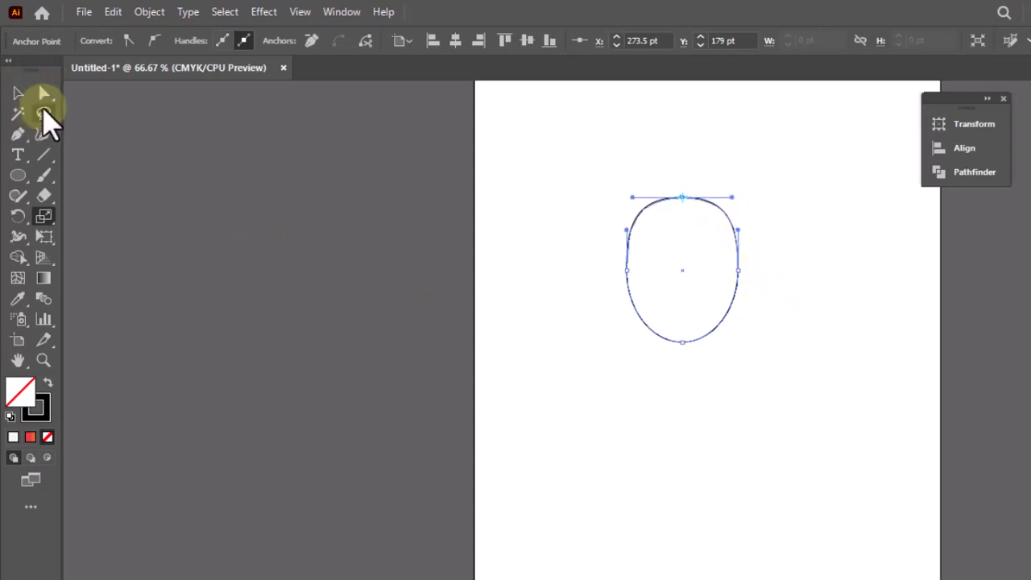
left_click(737, 270)
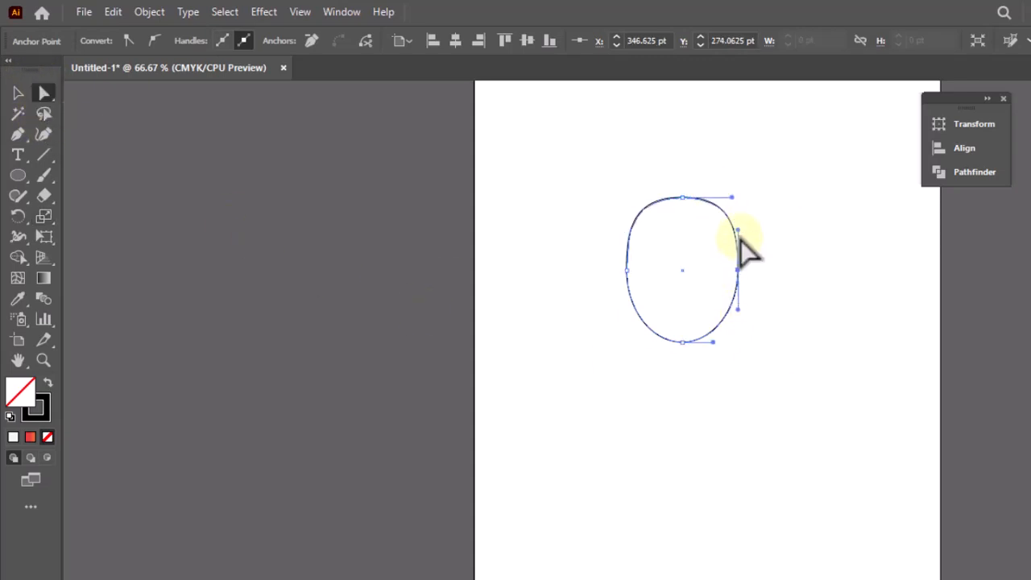
left_click_drag(739, 234, 751, 230)
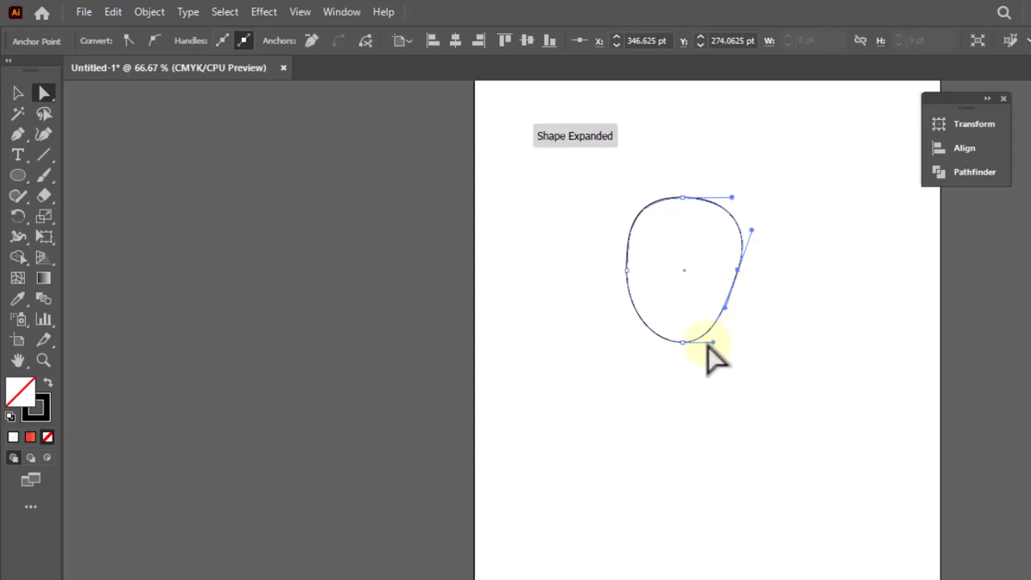
left_click_drag(714, 344, 731, 346)
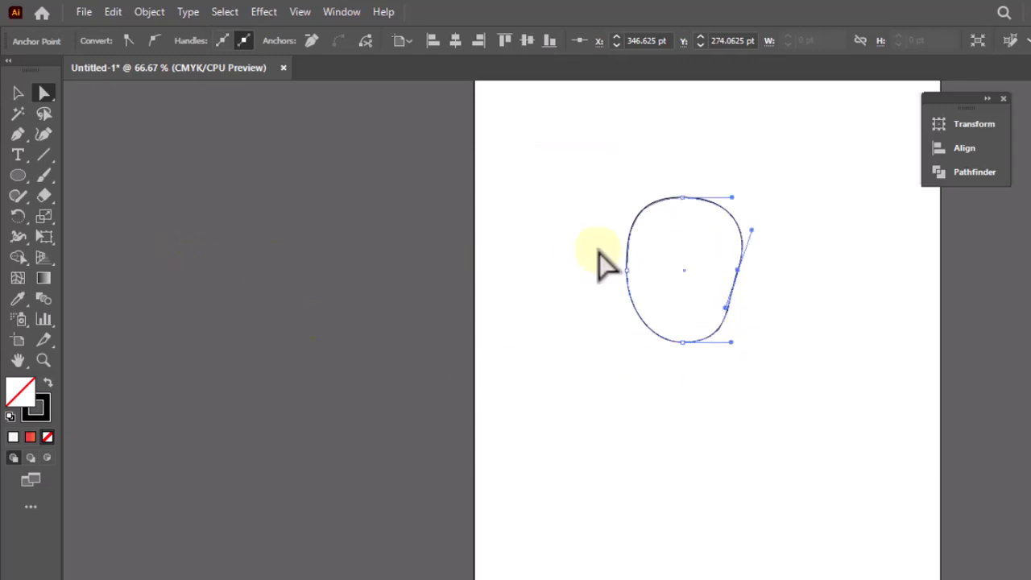
left_click_drag(684, 197, 691, 211)
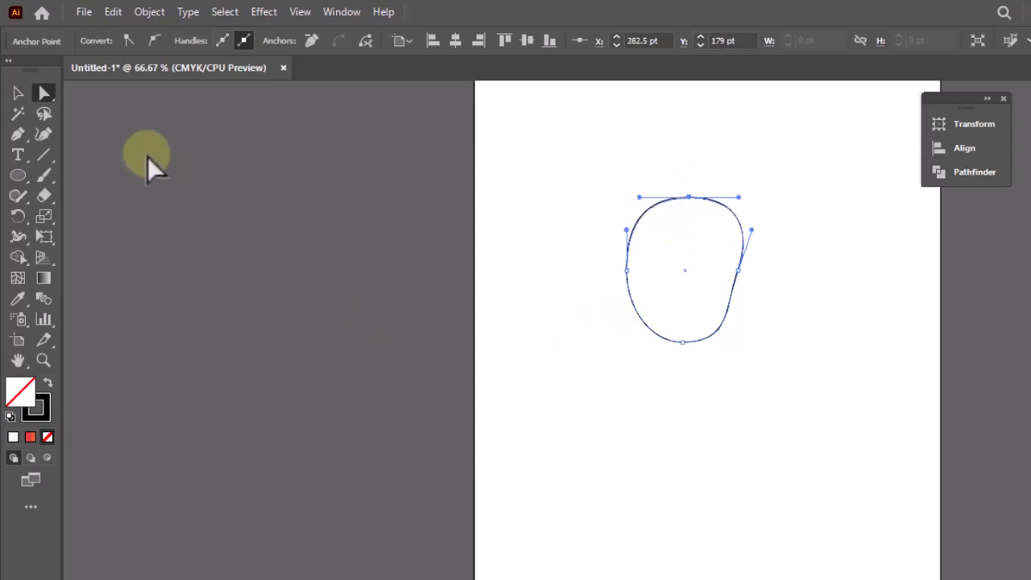
Step: Move the reshaped oval to the upper-left area of the artboard and fill it with yellow
left_click(18, 92)
left_click(806, 367)
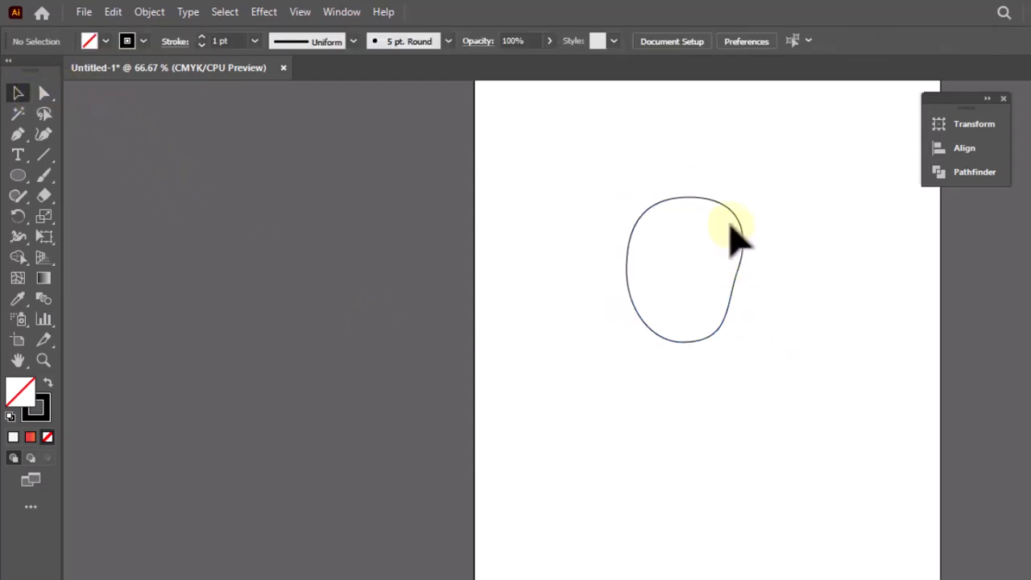
left_click_drag(731, 227, 616, 158)
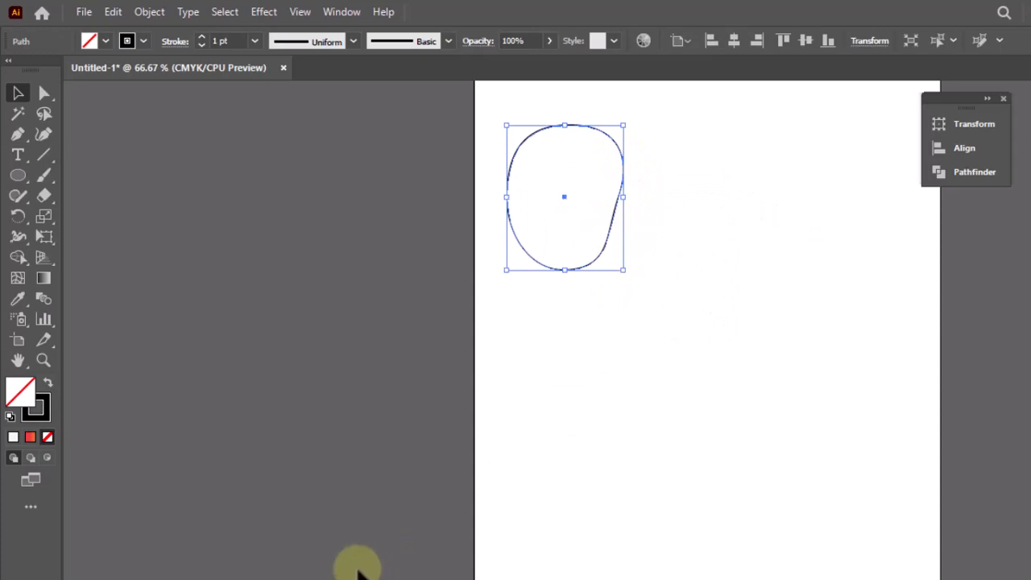
left_click(1030, 135)
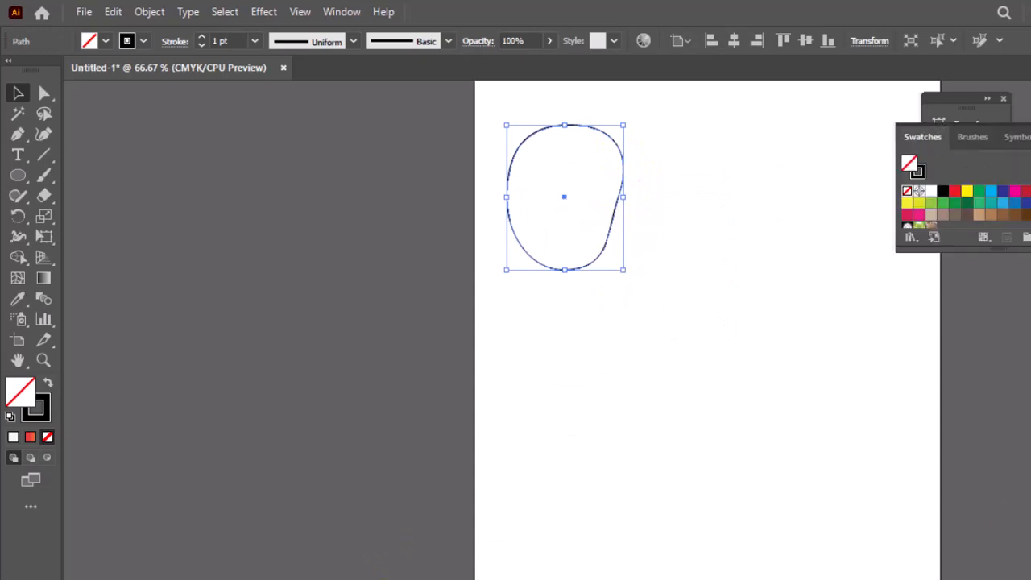
left_click(967, 192)
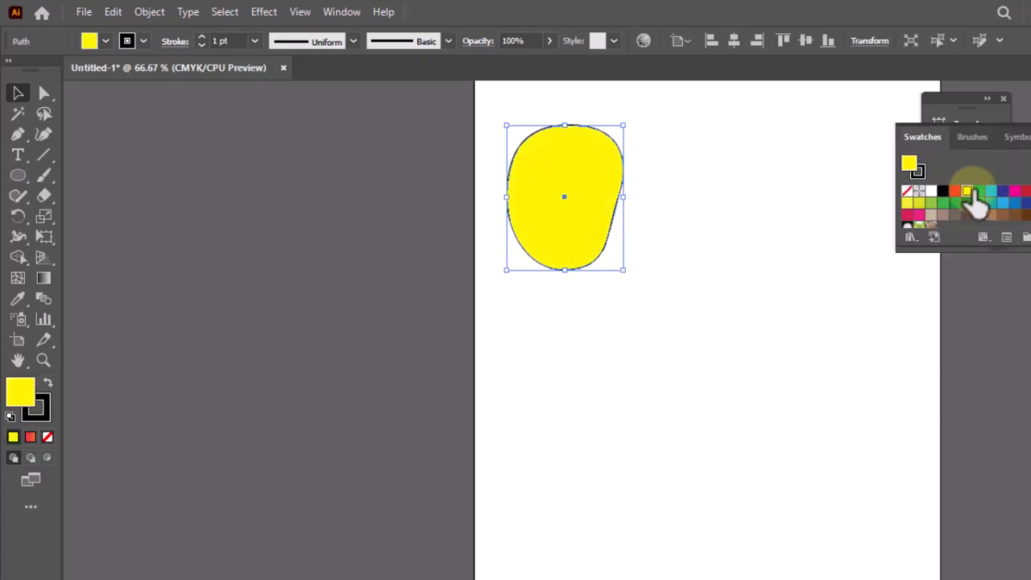
left_click(692, 249)
Step: Move the yellow shape's top anchor point up and slightly left, to X 119.7554 pt and Y 71 pt, with Direct Selection
left_click(566, 214)
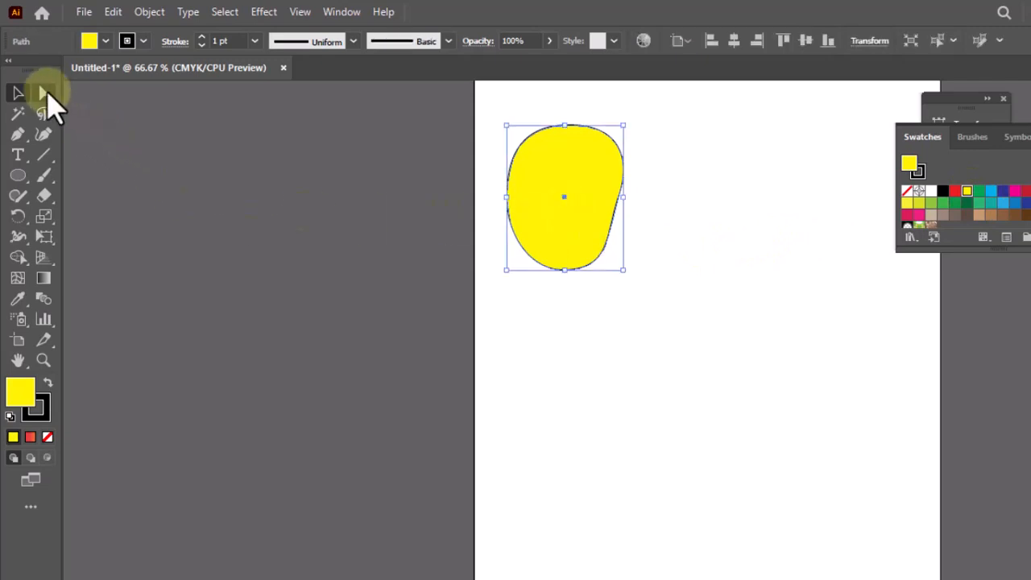
left_click(43, 94)
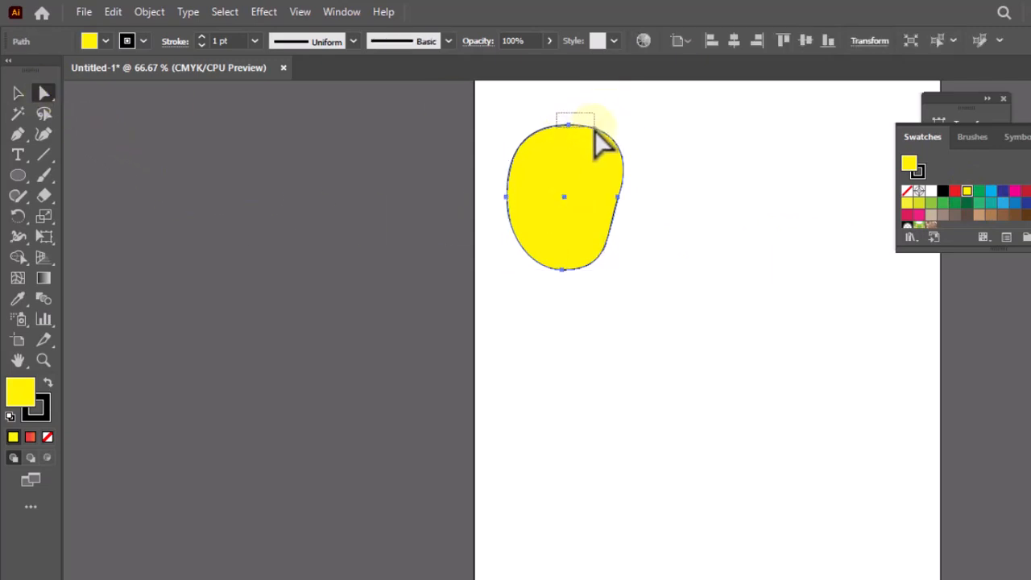
left_click(569, 126)
left_click_drag(570, 126, 566, 115)
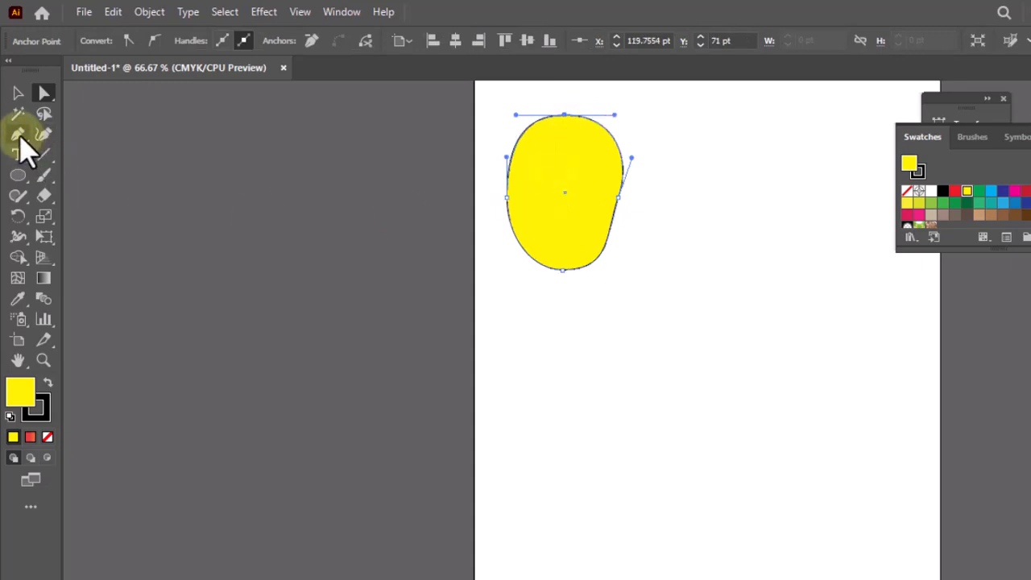
Step: Draw a closed, curved leaf about 143 pt tall to the right of the yellow shape with the Pen tool and fill it with green
left_click_drag(19, 137, 58, 139)
left_click_drag(699, 219, 711, 261)
left_click(693, 286)
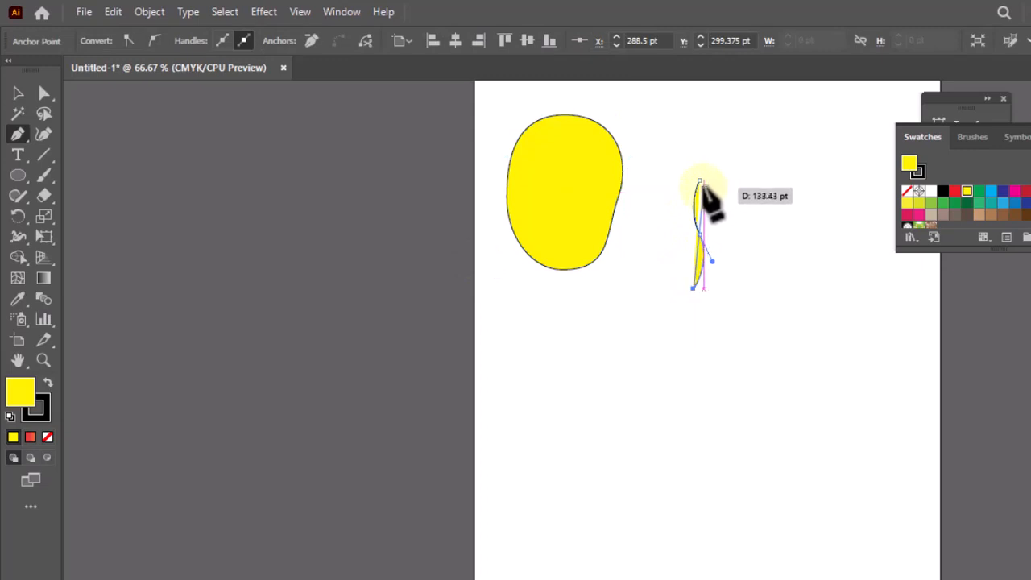
left_click_drag(698, 181, 772, 158)
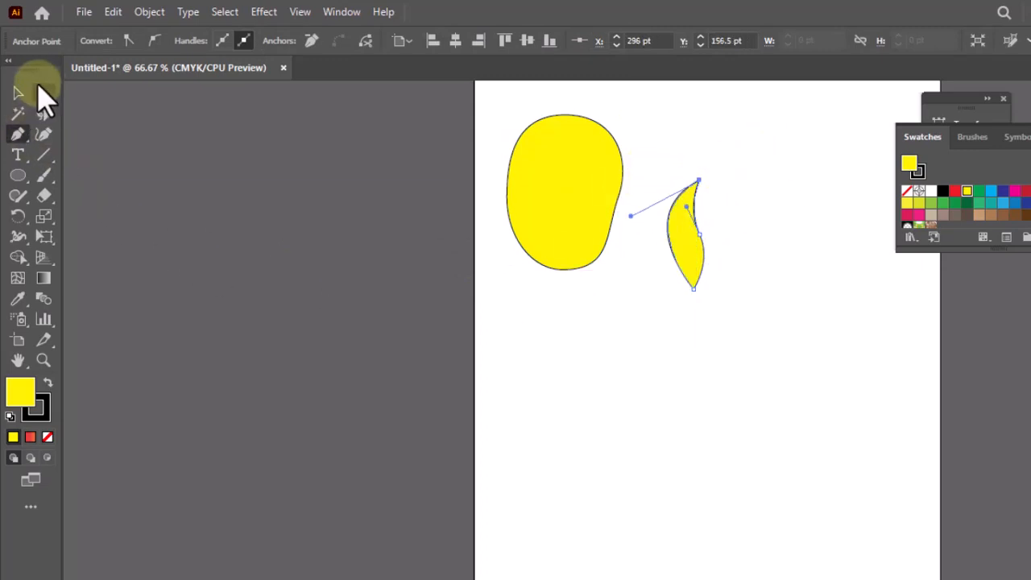
left_click(23, 92)
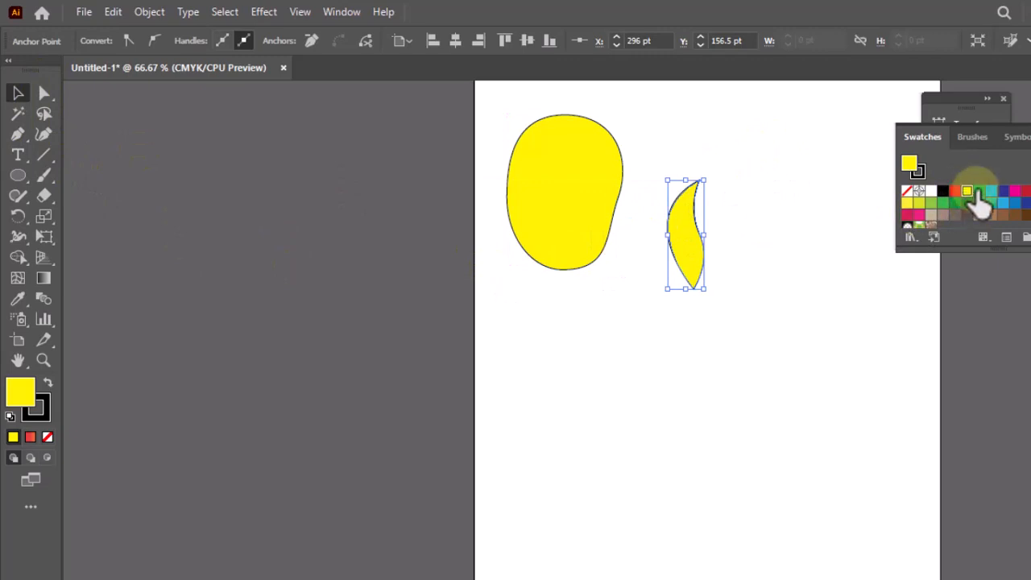
left_click(978, 193)
Step: Rotate the green leaf and place it over the yellow fruit's upper-right edge, with one tip near the fruit's top
left_click(706, 180)
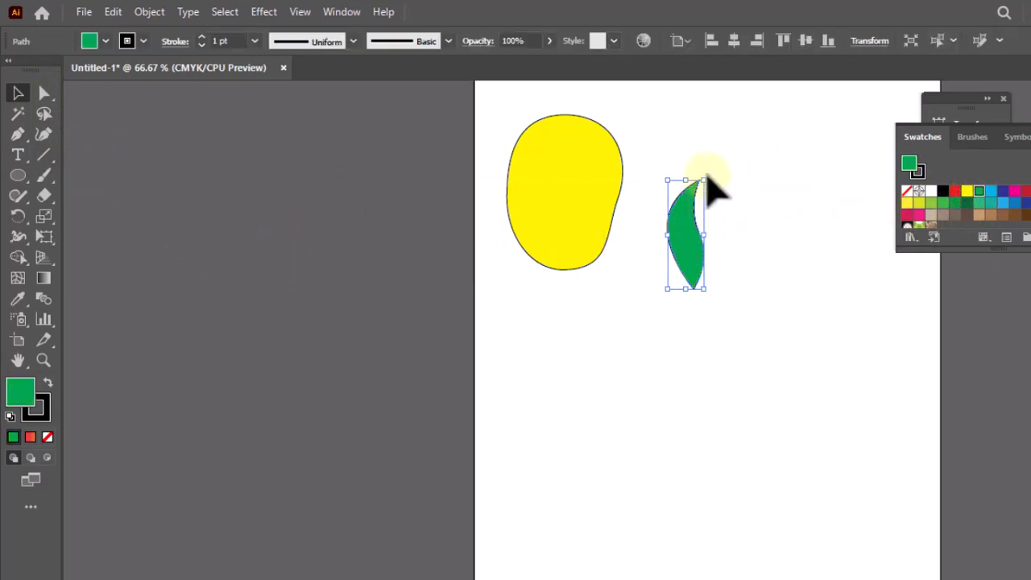
left_click_drag(712, 175, 744, 299)
left_click_drag(684, 247, 619, 147)
left_click_drag(683, 137, 693, 151)
left_click(341, 202)
left_click(575, 225)
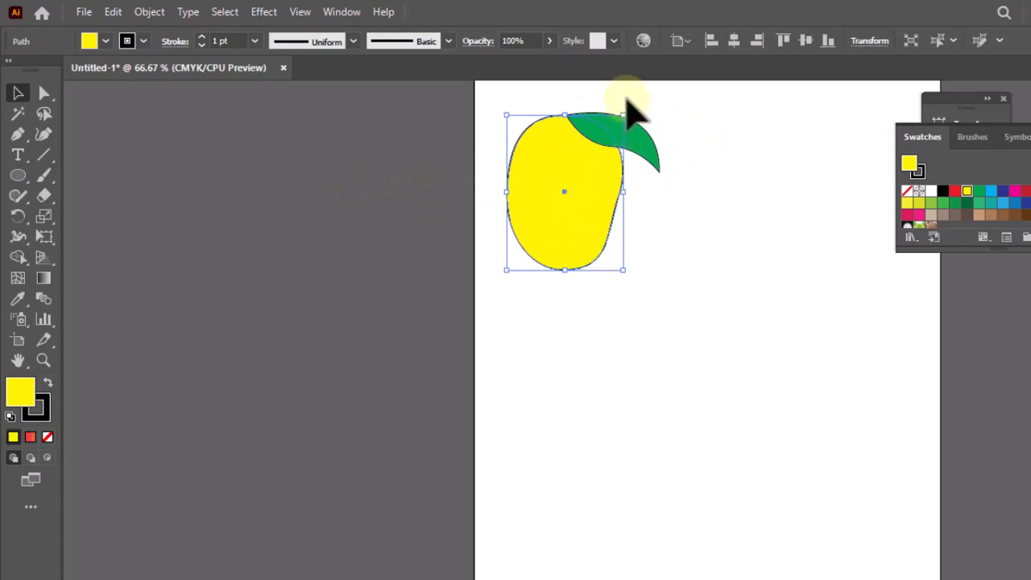
left_click(322, 218)
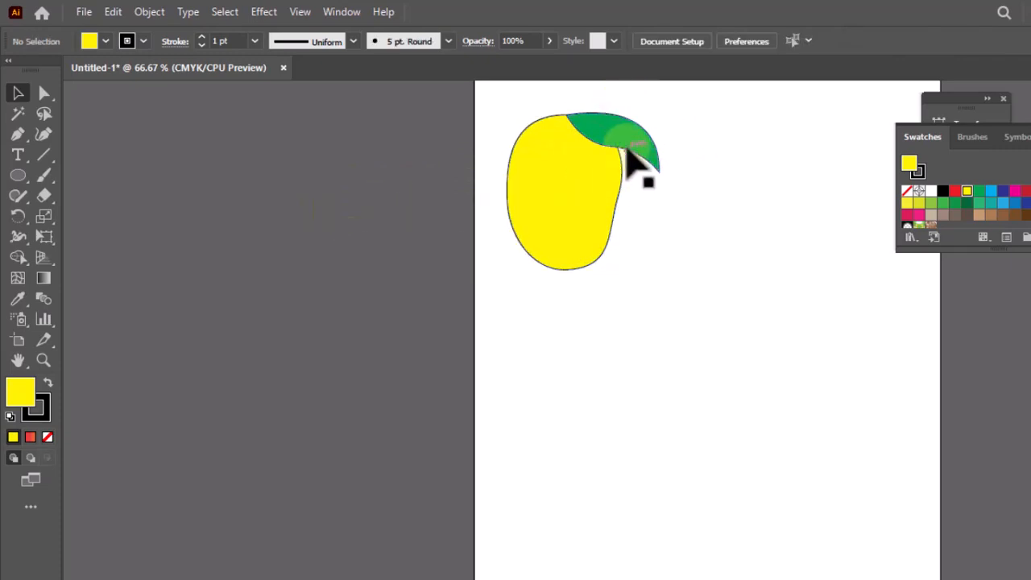
left_click_drag(629, 153, 632, 159)
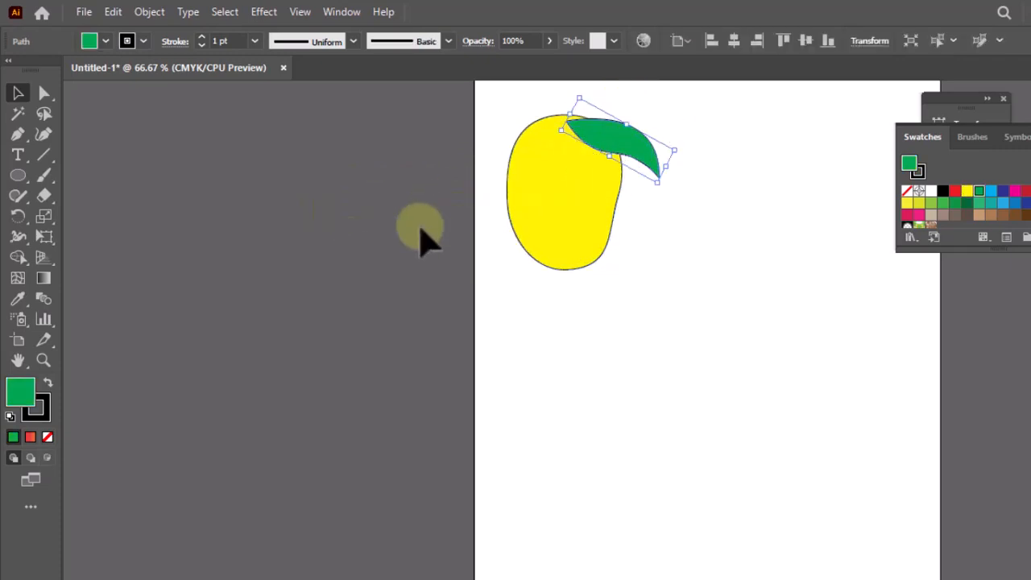
left_click(273, 260)
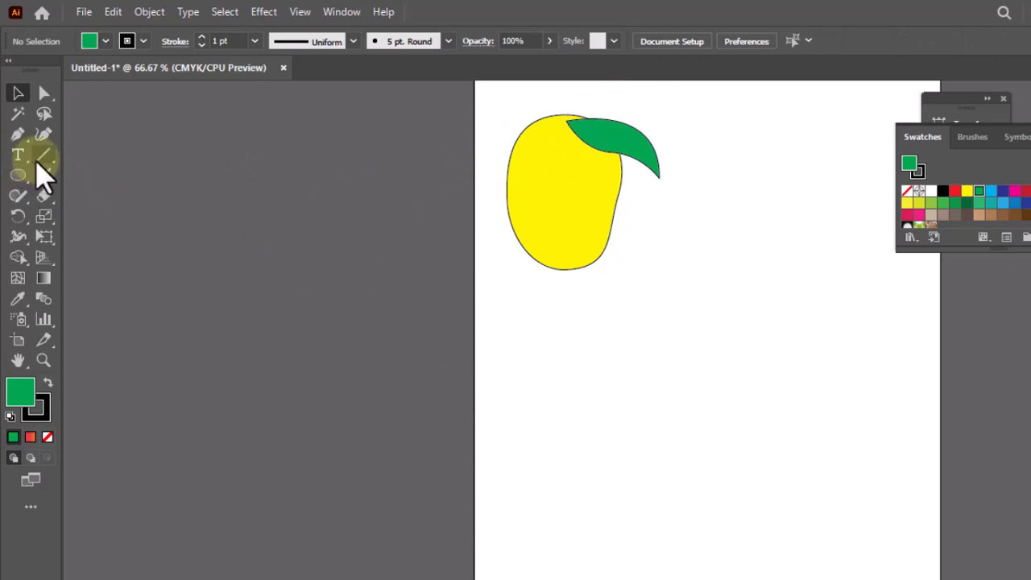
Step: Draw a short curved green stem with the Pen tool, rising from the leaf tip at the fruit's top
left_click(18, 133)
left_click(586, 97)
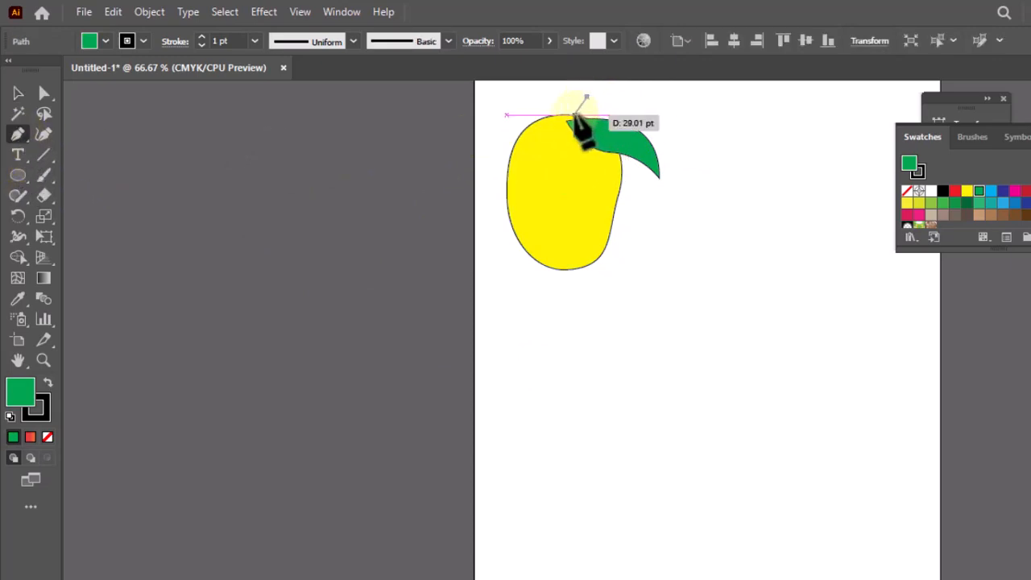
left_click(568, 119)
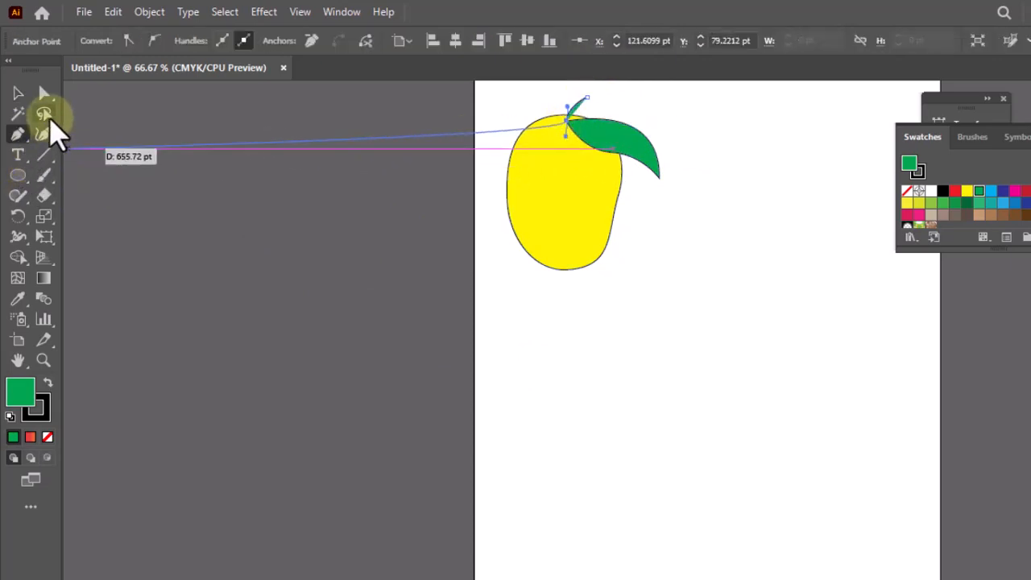
left_click(19, 95)
left_click(402, 366)
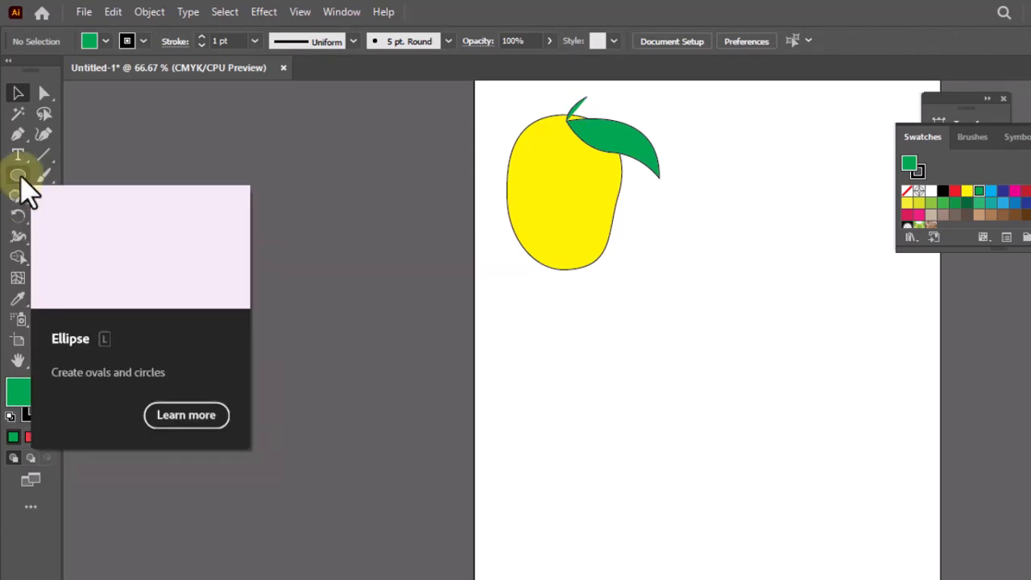
Step: Draw a tall, narrow rectangle below the fruit and apply the yellow-to-red gradient as its fill
left_click_drag(20, 177, 63, 174)
left_click_drag(587, 332, 612, 465)
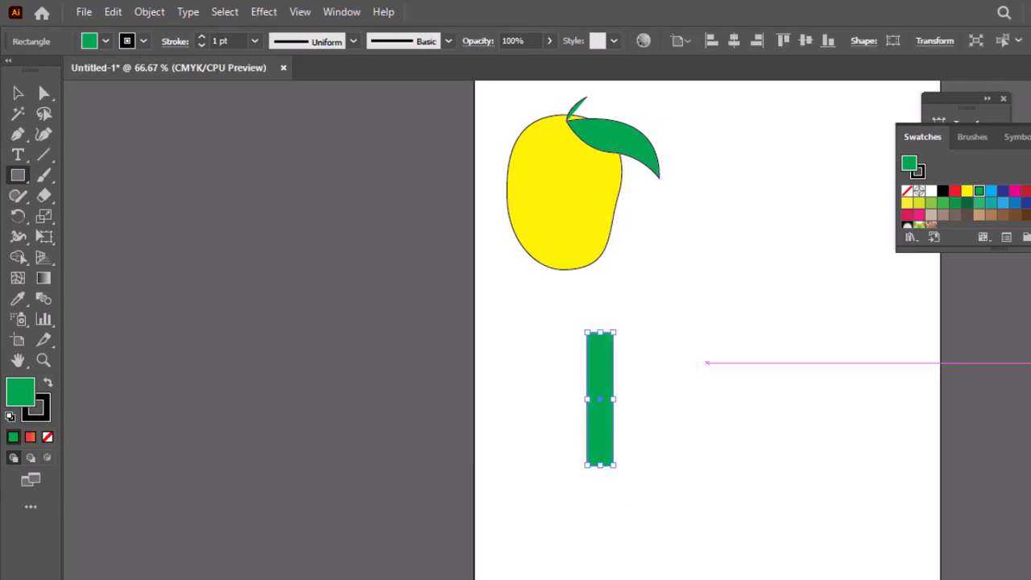
key("period")
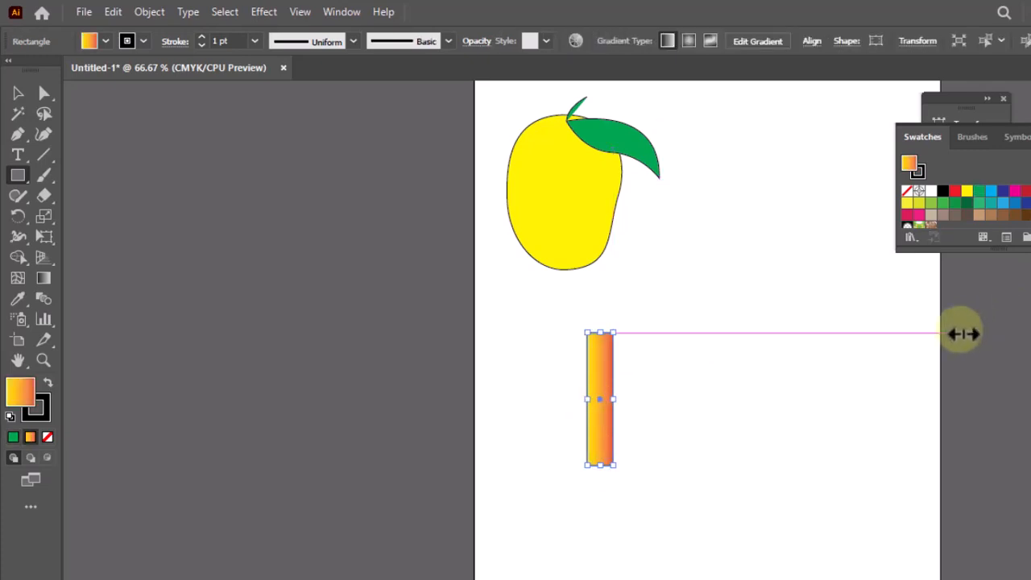
Step: Remove the intermediate orange color stops from the rectangle's linear gradient, keeping the yellow and red ones
left_click(44, 277)
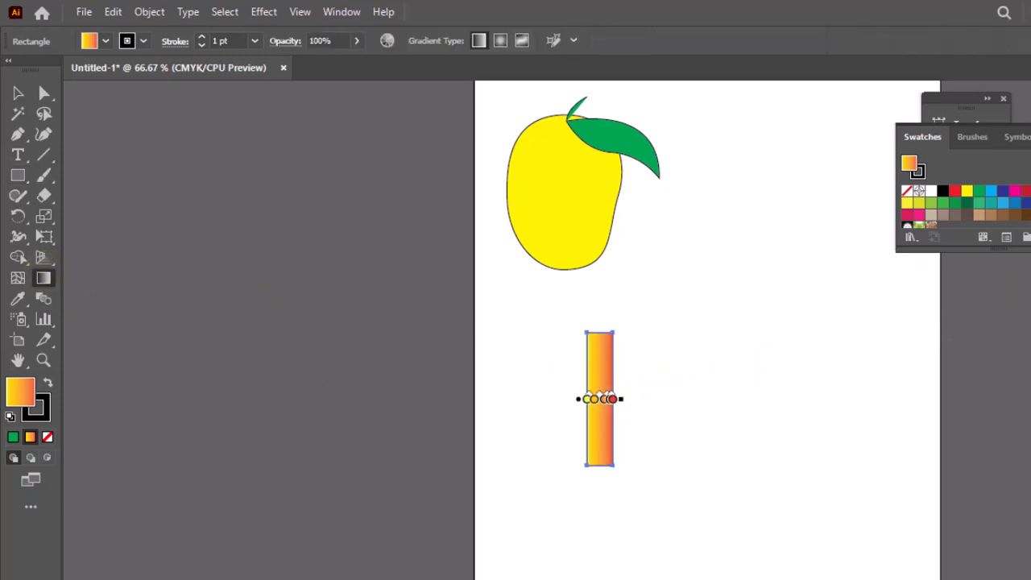
key("ctrl+F9")
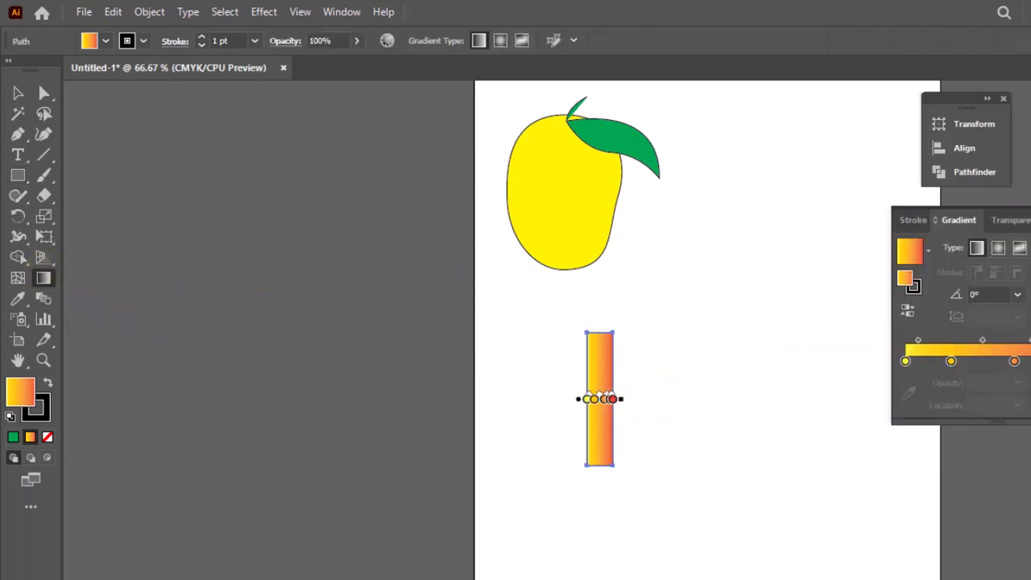
left_click_drag(1013, 361, 1012, 412)
left_click_drag(950, 361, 951, 419)
left_click(1019, 359)
left_click(905, 361)
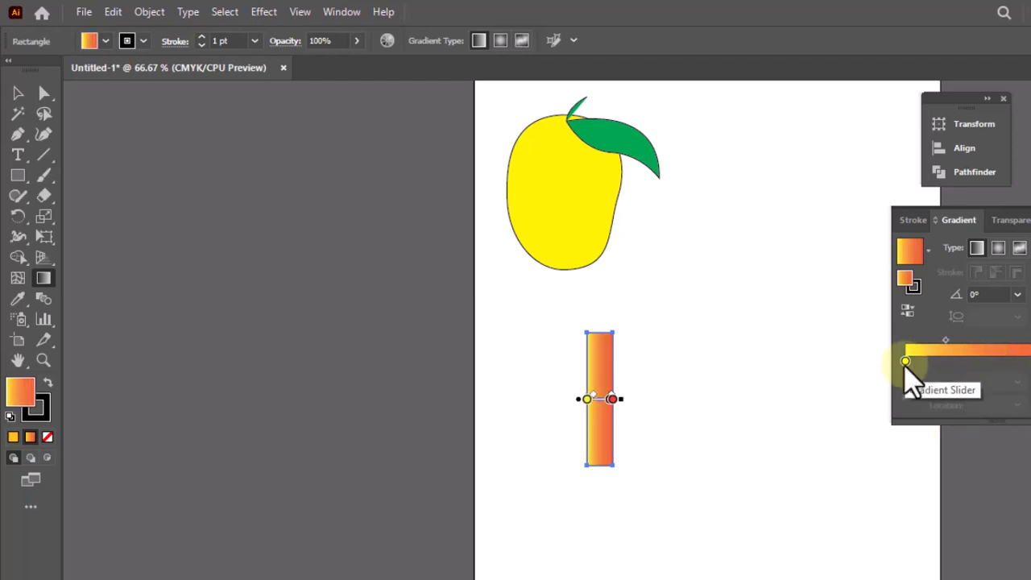
Step: Move the gradient's yellow stop to 88.2485% and add an orange stop at 0%
left_click_drag(905, 361, 1023, 362)
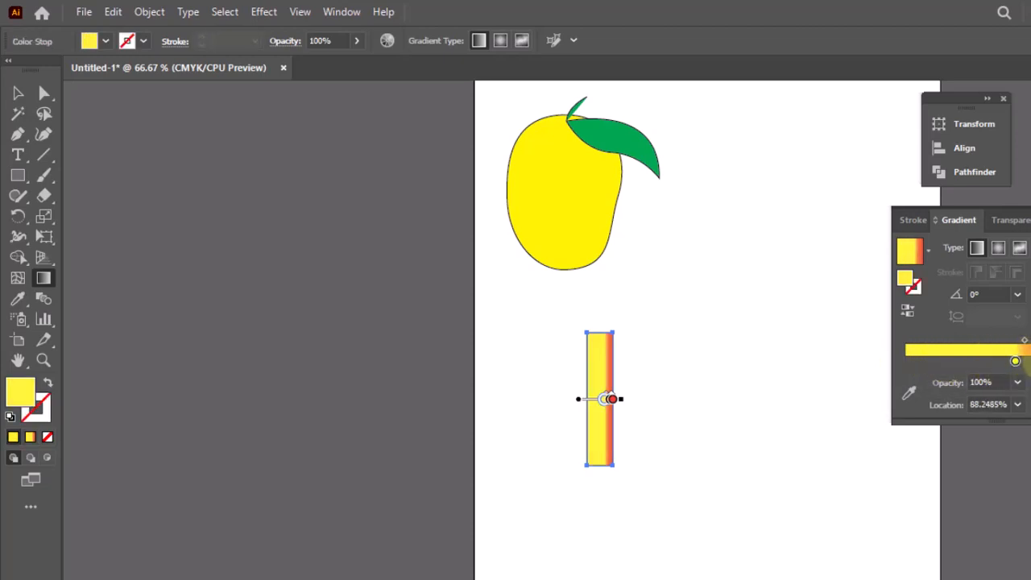
left_click(919, 361)
left_click_drag(920, 362, 905, 362)
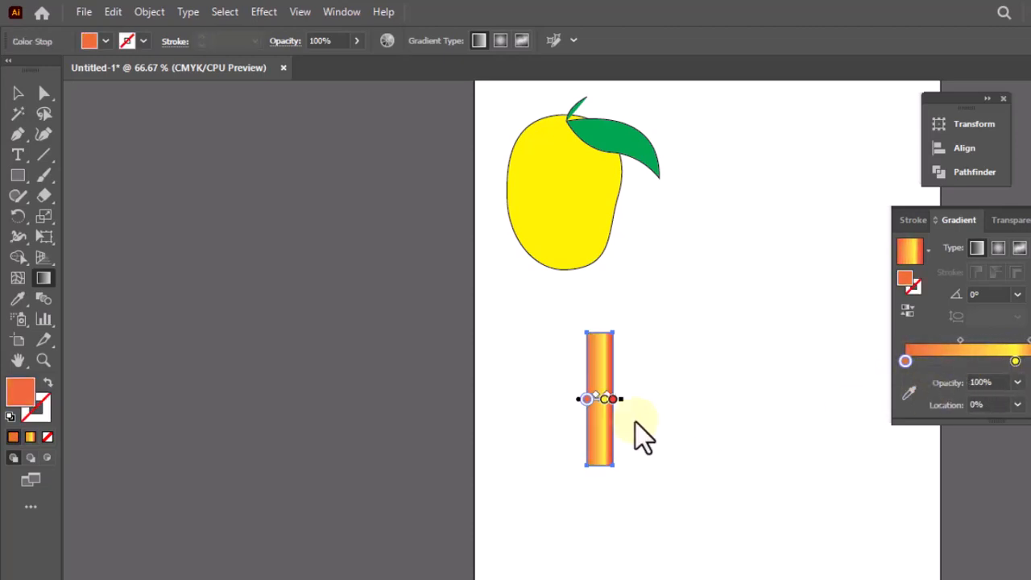
Step: Shift the yellow stop to 47.9381%, add an orange stop at 29.6392%, and place the red stop at 100% in the gradient
left_click_drag(1018, 361, 992, 362)
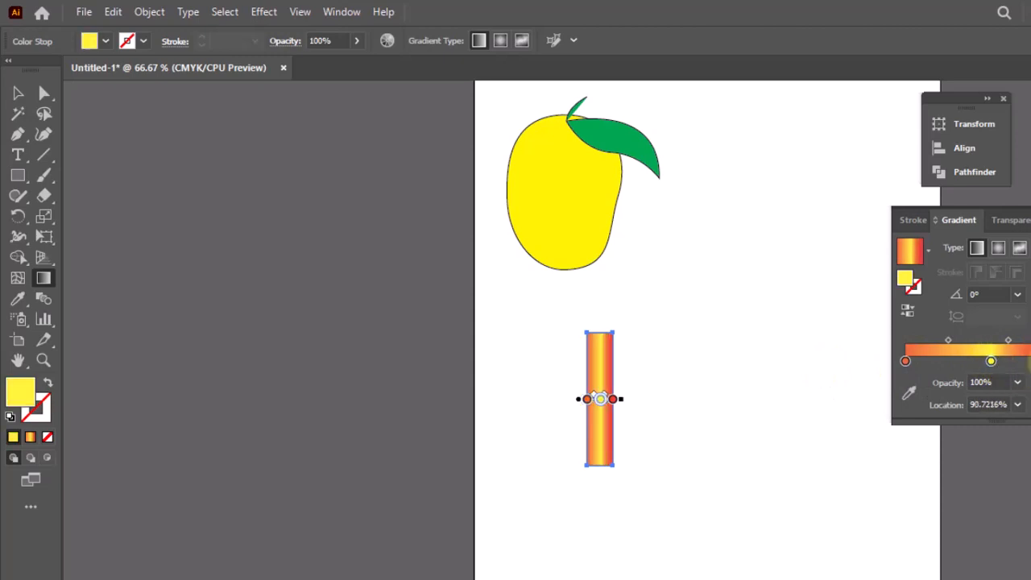
left_click(1028, 361)
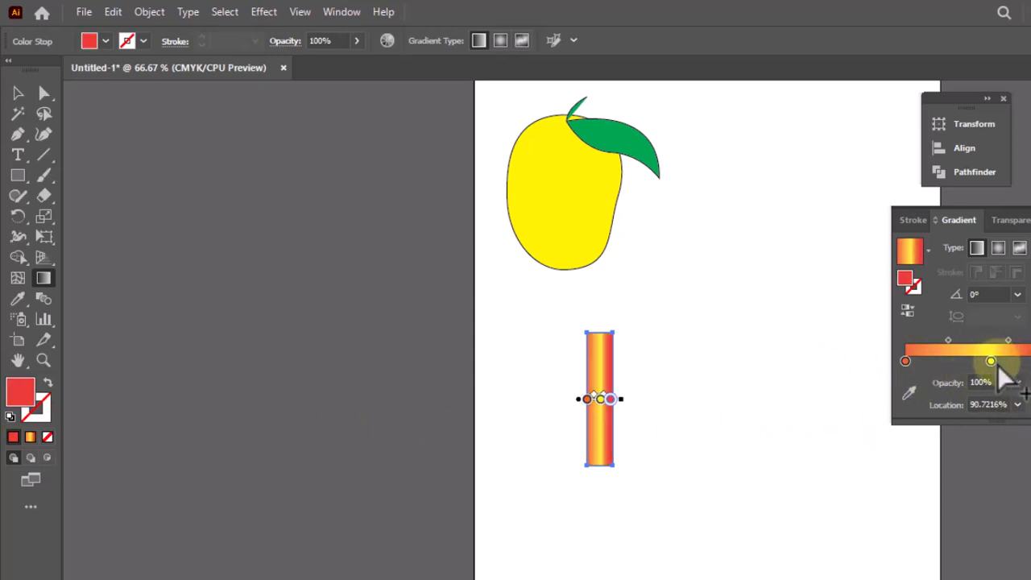
left_click_drag(999, 367, 934, 370)
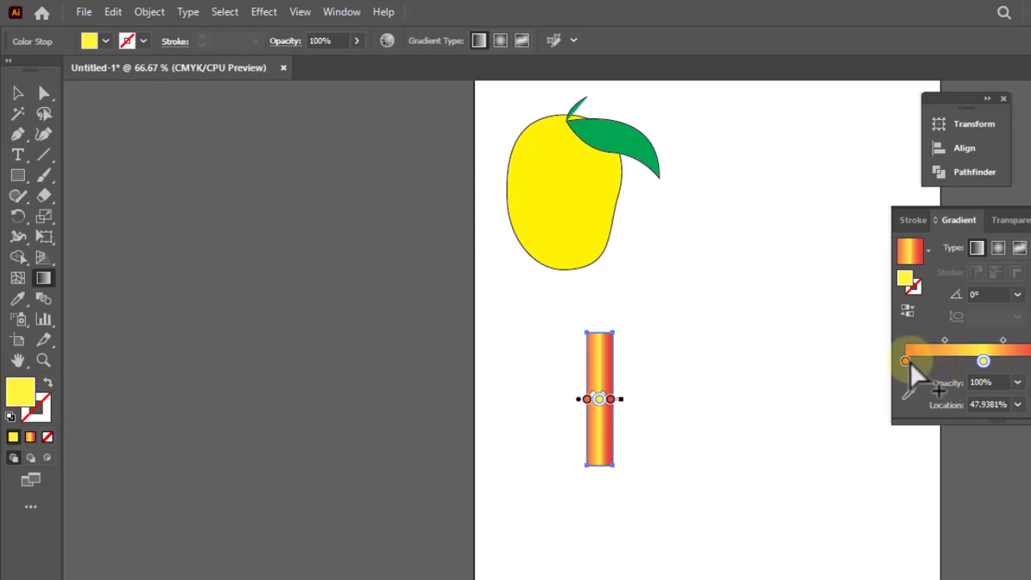
left_click(953, 362)
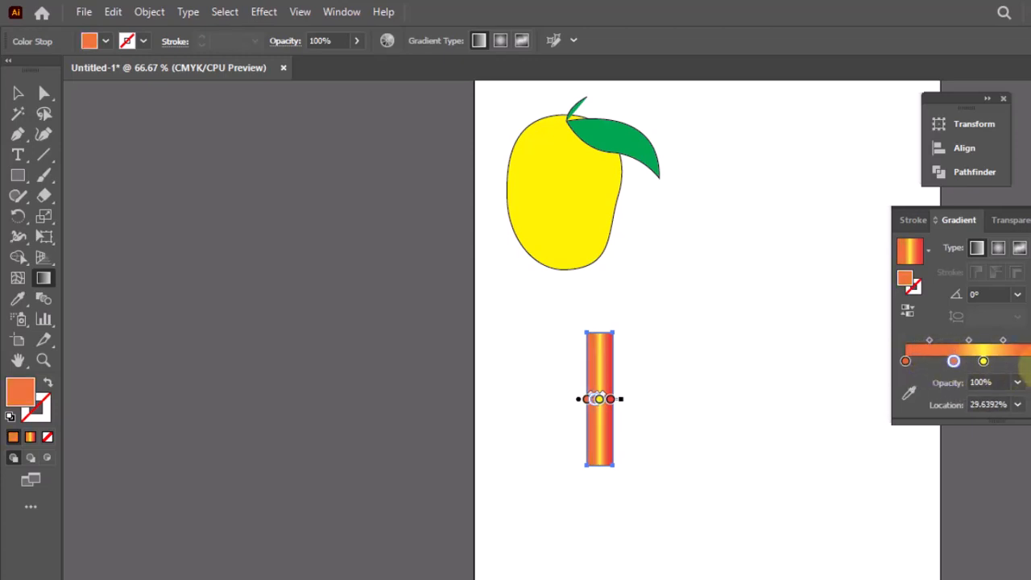
left_click(612, 398)
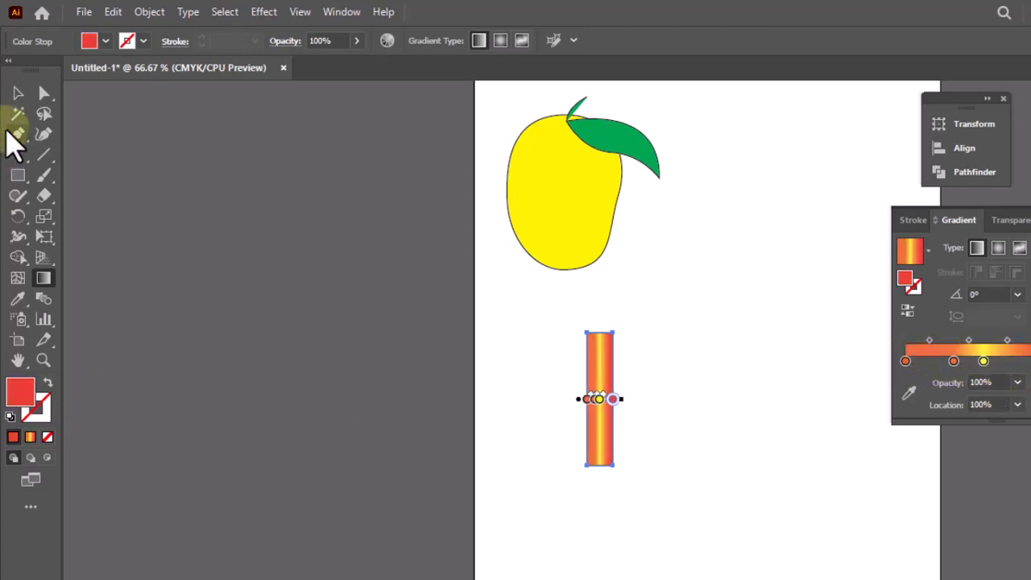
Step: Make the gradient rectangle longer and slightly narrower, and position it beneath the yellow fruit as a pole
left_click(18, 94)
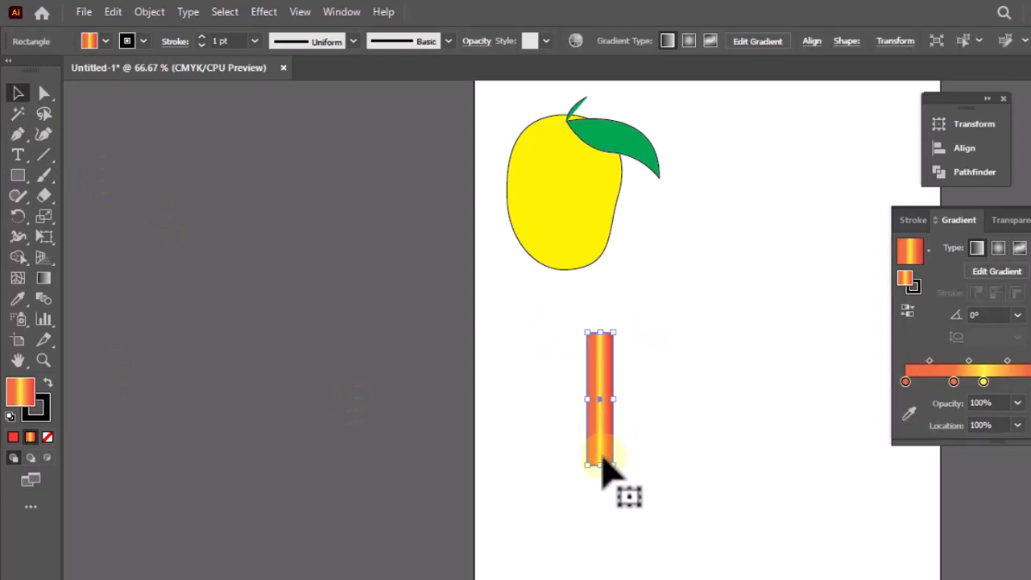
left_click_drag(602, 471, 604, 514)
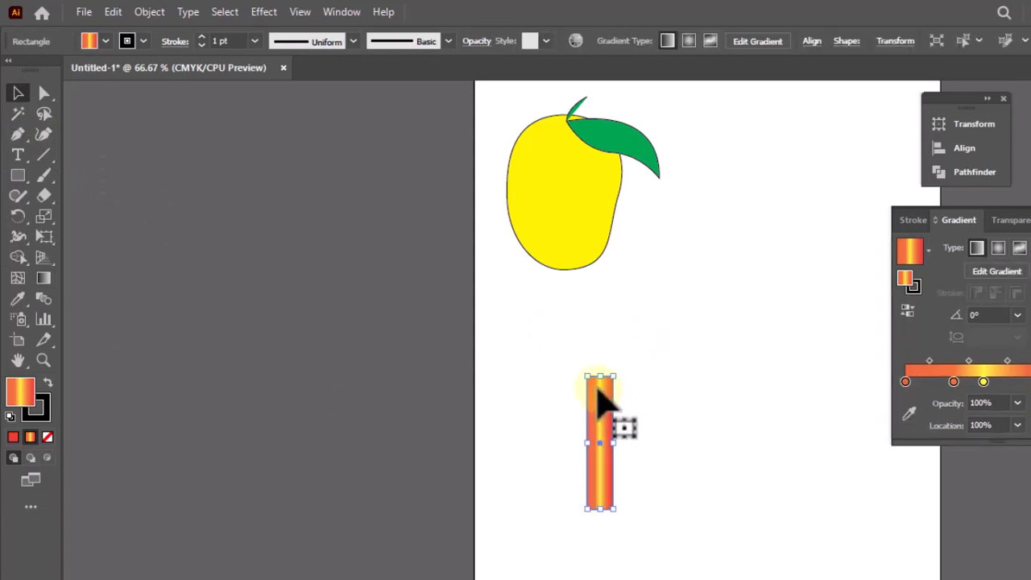
left_click_drag(598, 378, 596, 338)
left_click(615, 405)
left_click_drag(601, 400, 576, 409)
left_click_drag(587, 343, 587, 346)
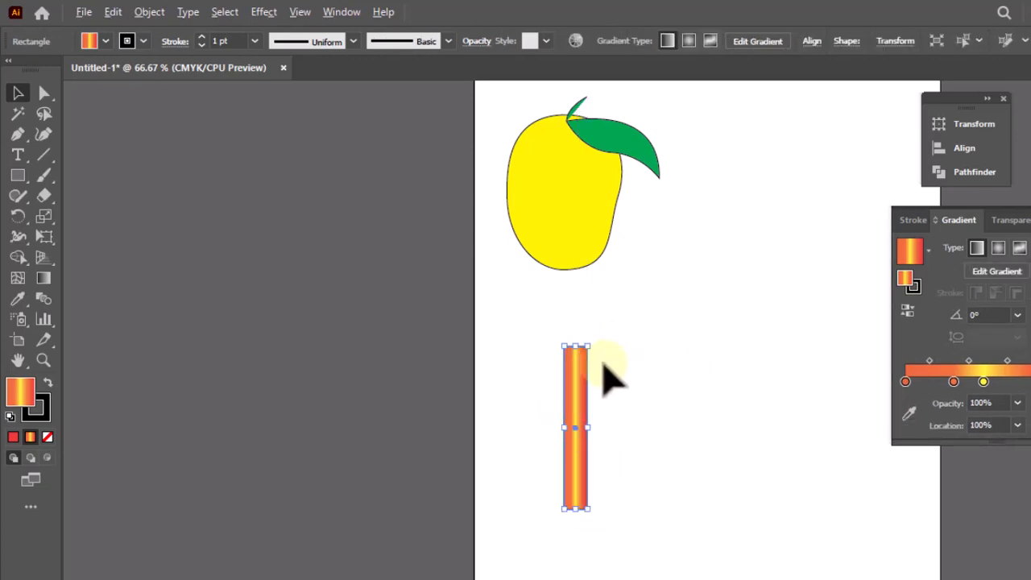
Step: Duplicate the pole and reshape the copies into two short, progressively wider blocks stacked on its upper end
left_click_drag(575, 398, 585, 376)
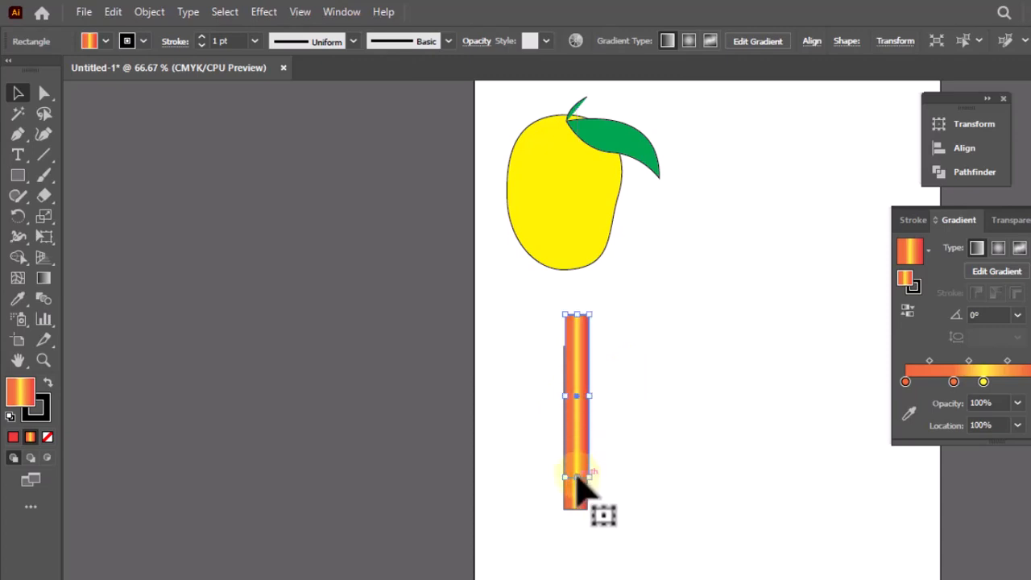
left_click_drag(577, 478, 620, 295)
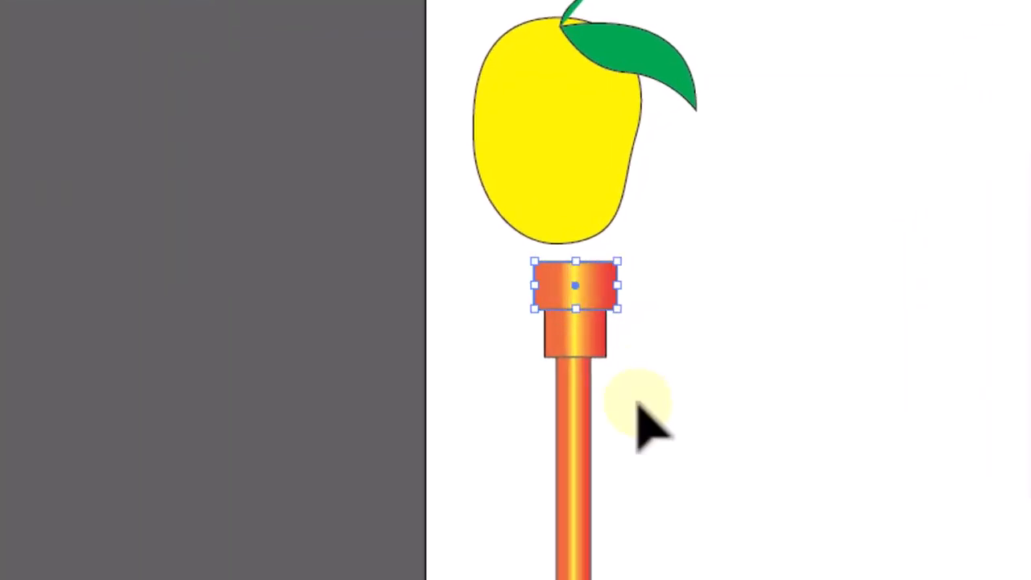
Step: Select all three gradient rectangles and align their horizontal centers relative to the selection
left_click_drag(504, 254, 657, 579)
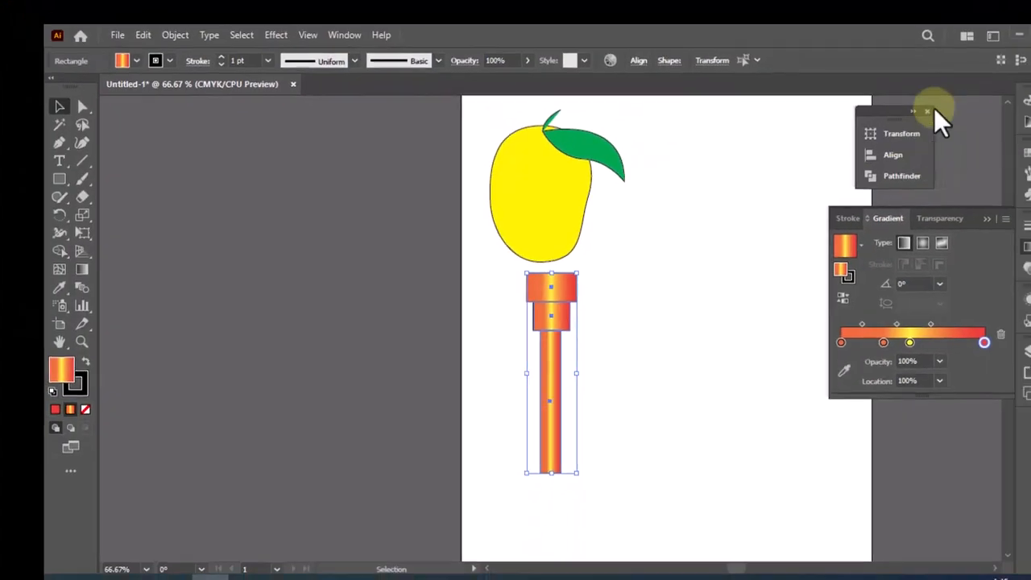
left_click(927, 110)
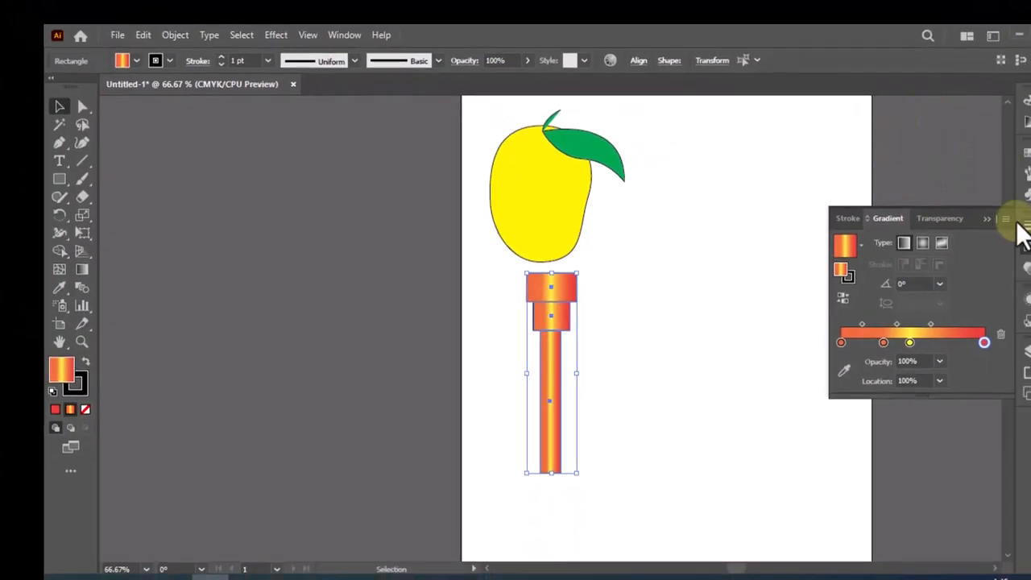
left_click(986, 218)
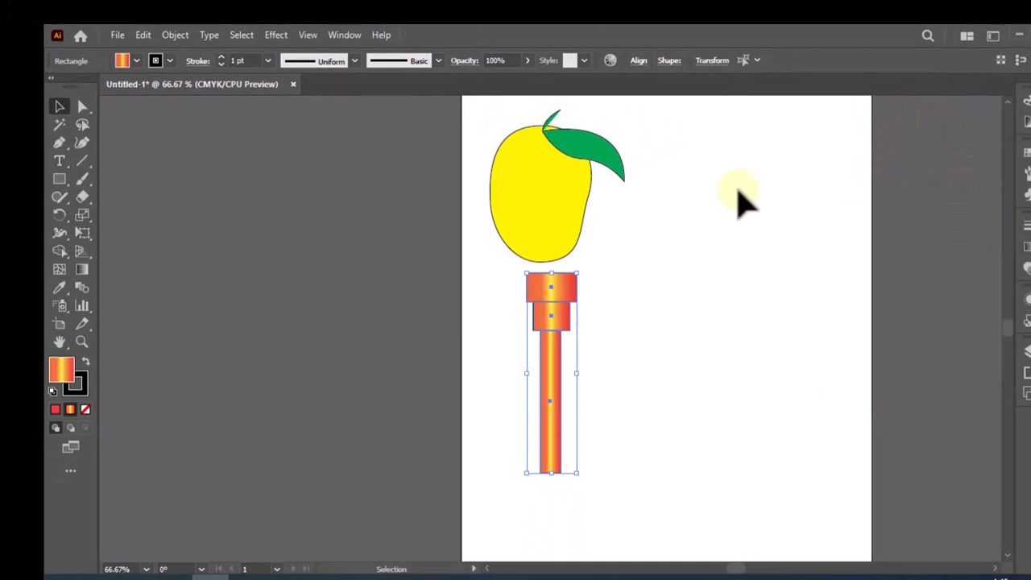
left_click(341, 37)
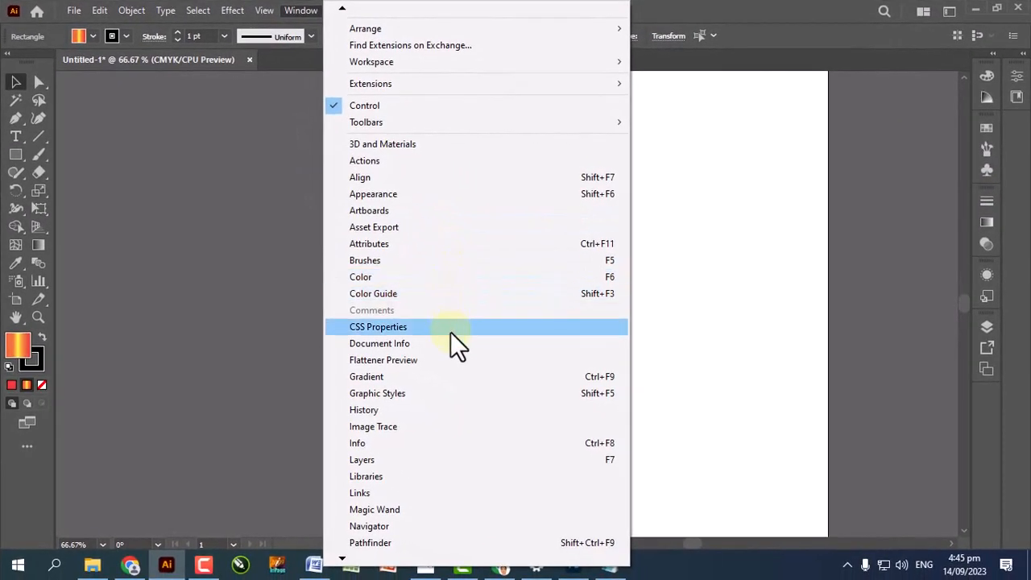
left_click(379, 544)
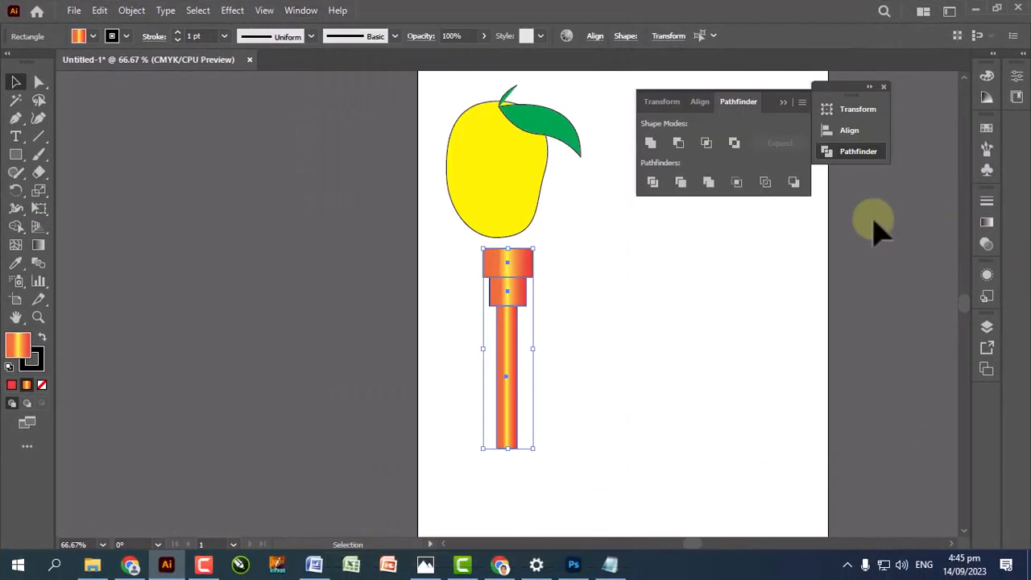
left_click(698, 102)
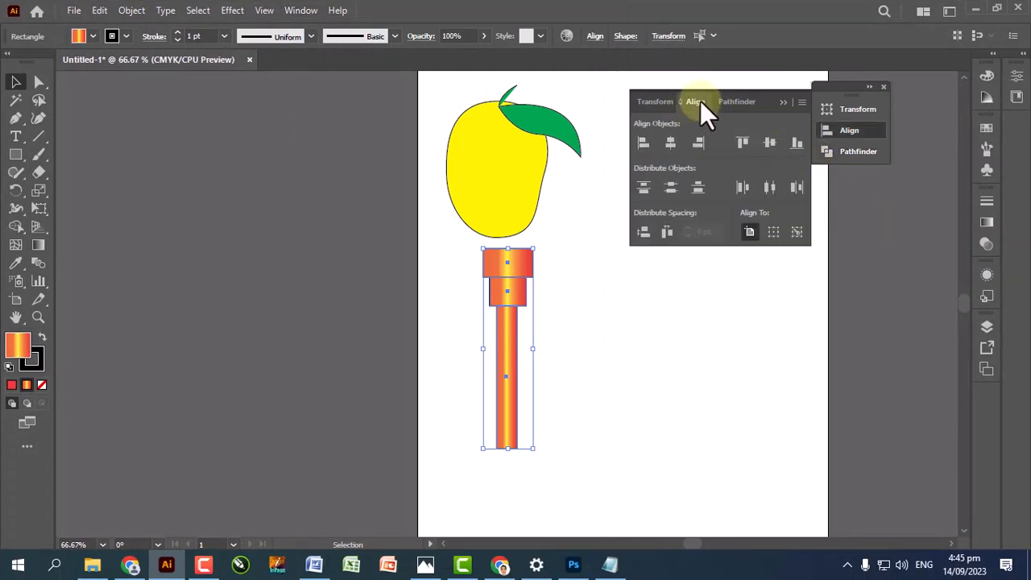
left_click(671, 143)
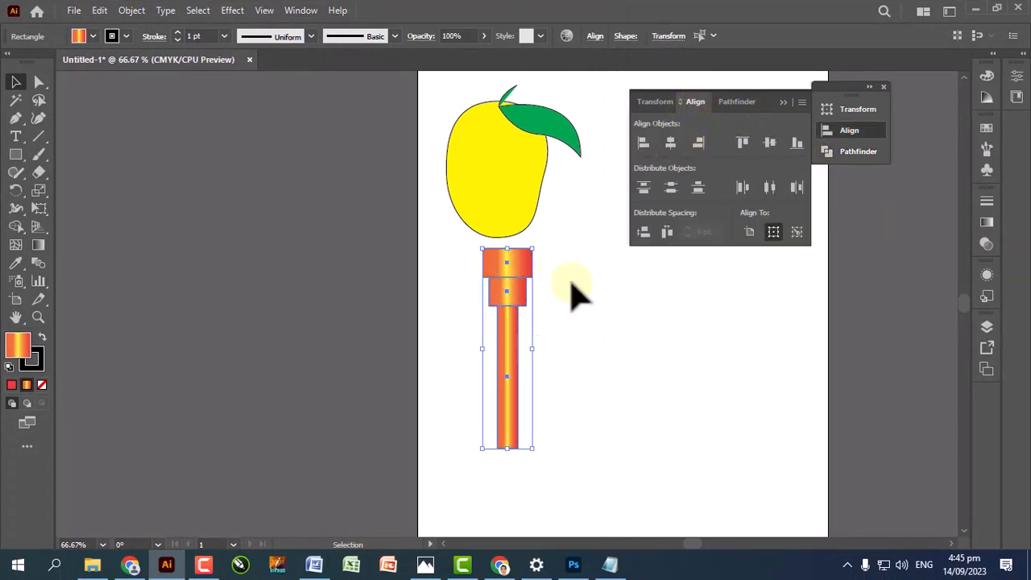
Step: Scale down the gradient column and move it lower on the artboard, leaving a gap beneath the mango
left_click(467, 266)
left_click_drag(532, 354, 524, 392)
left_click_drag(532, 301, 527, 368)
left_click(566, 433)
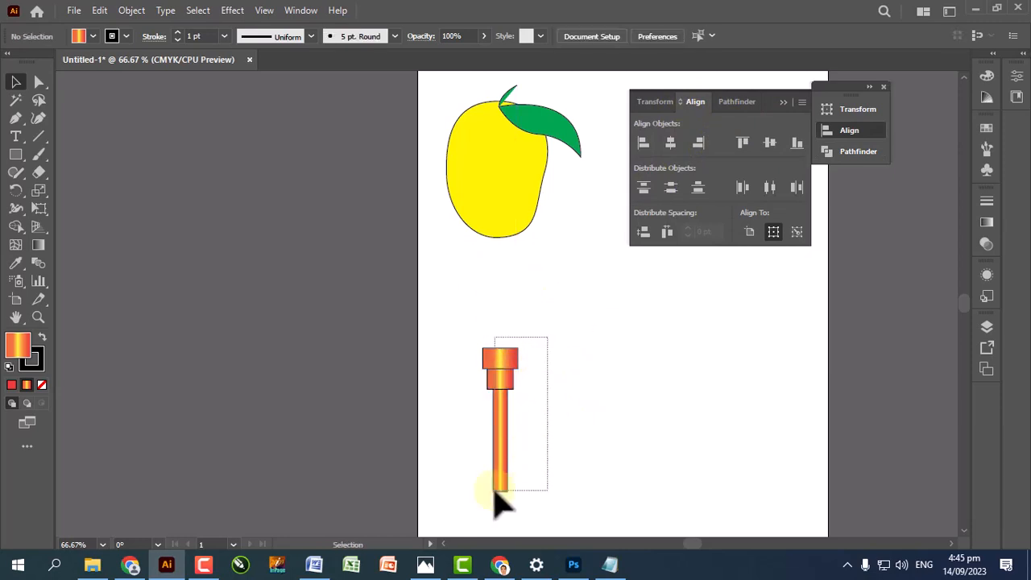
Step: Duplicate the two short blocks at the column's upper end and place the copies against the pole's lower end
left_click_drag(495, 492, 455, 532)
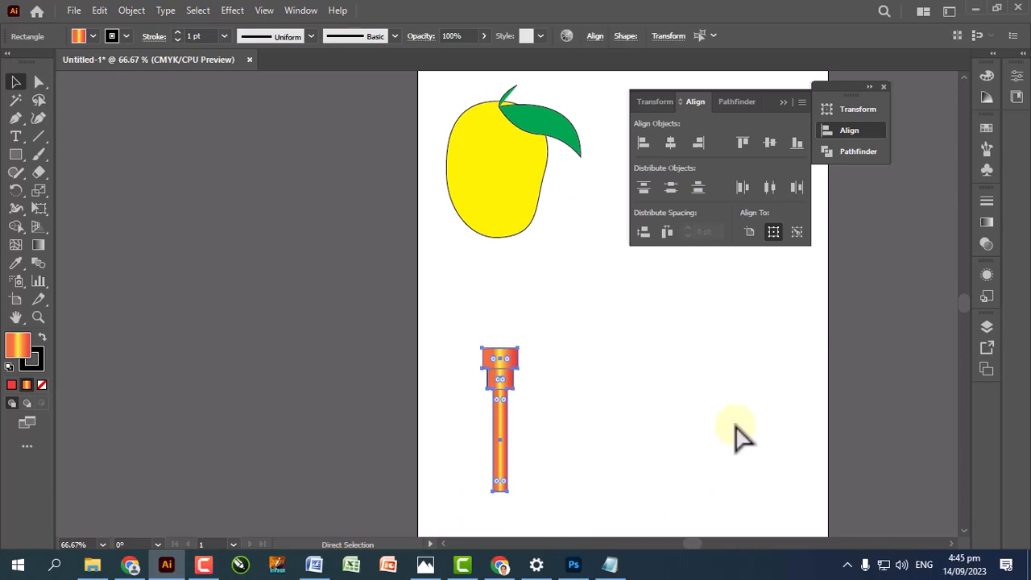
left_click(689, 396)
left_click_drag(566, 316, 475, 400)
left_click(506, 361)
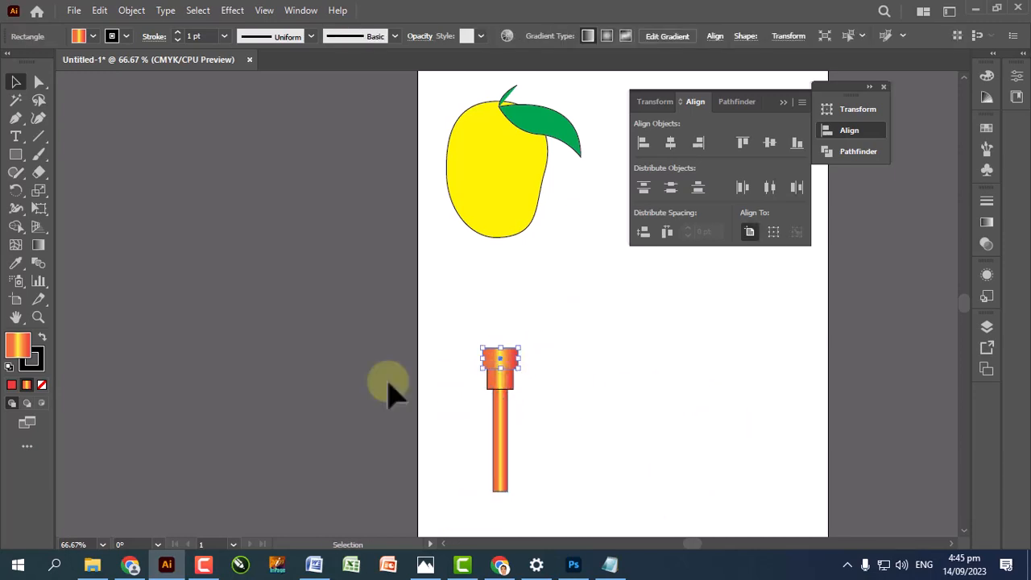
left_click(40, 82)
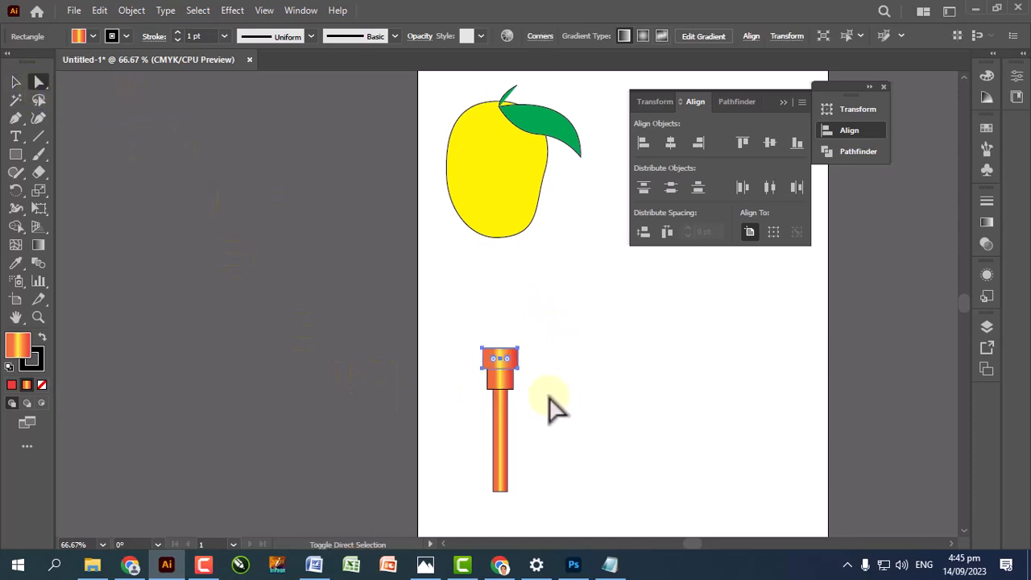
left_click(507, 380, "shift")
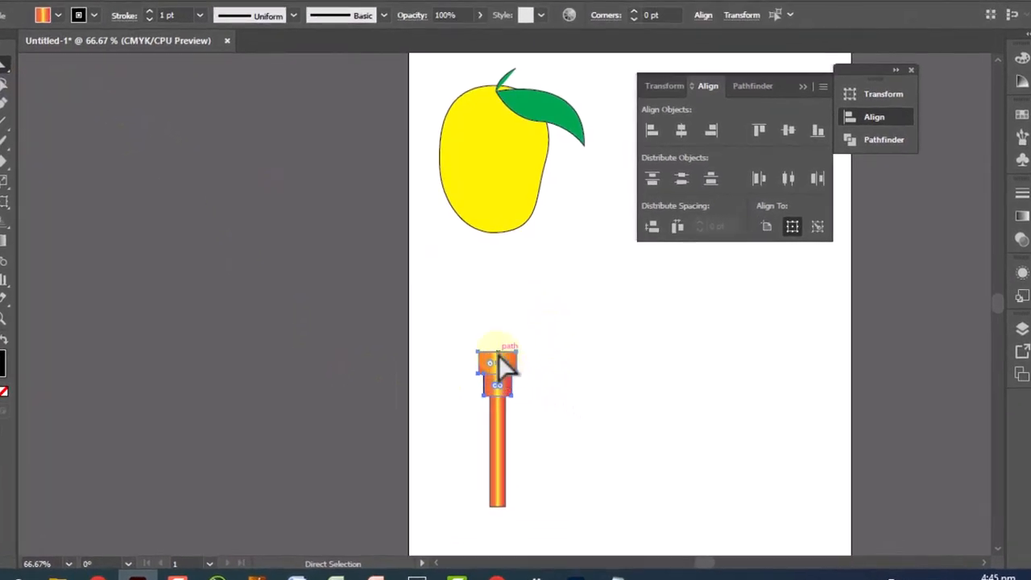
left_click_drag(548, 424, 501, 524)
scroll(759, 334, "down", 1)
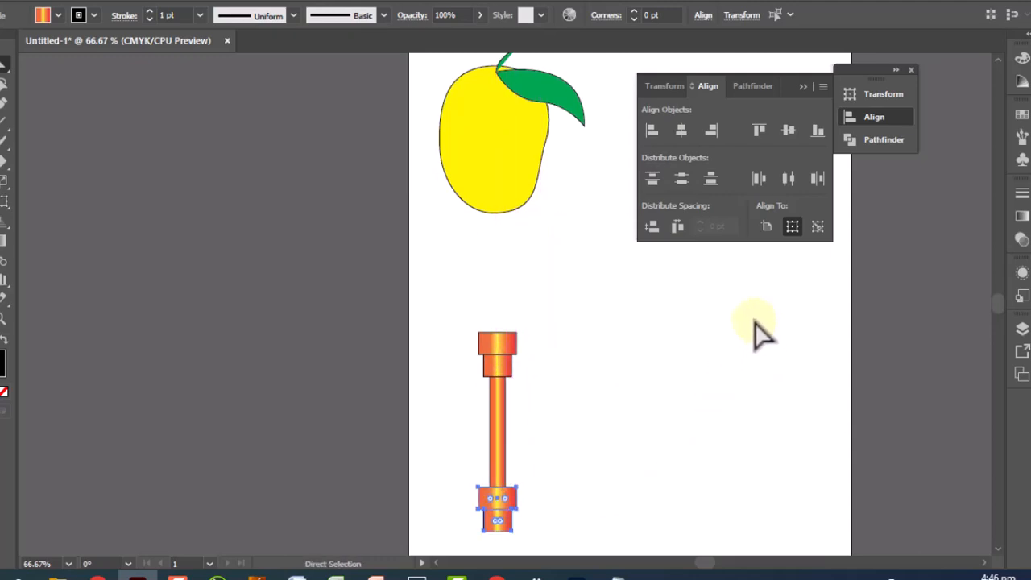
scroll(701, 322, "down", 1)
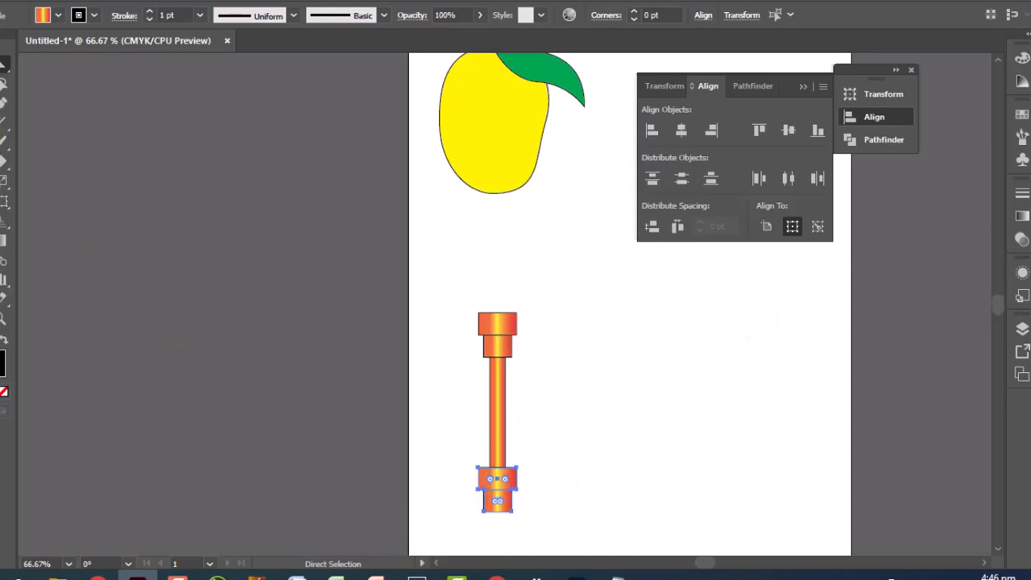
Step: Rotate the two copied blocks 180 degrees so the wider one forms the base of the column
key("v")
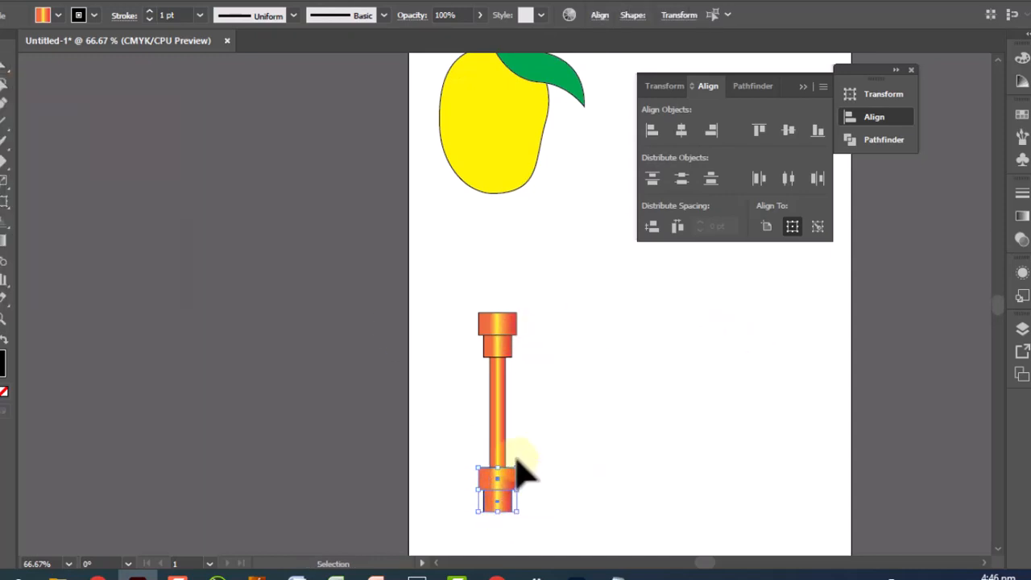
left_click_drag(524, 475, 483, 533)
left_click(534, 494)
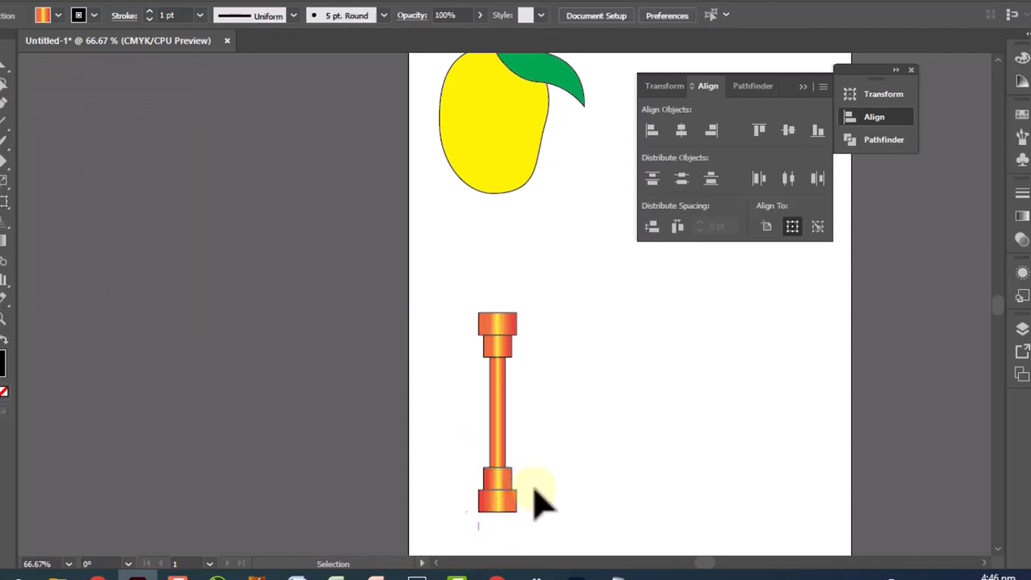
Step: Draw a tall, wide rectangle on the empty area just to the right of the column
key("a")
left_click_drag(463, 299, 568, 552)
key("v")
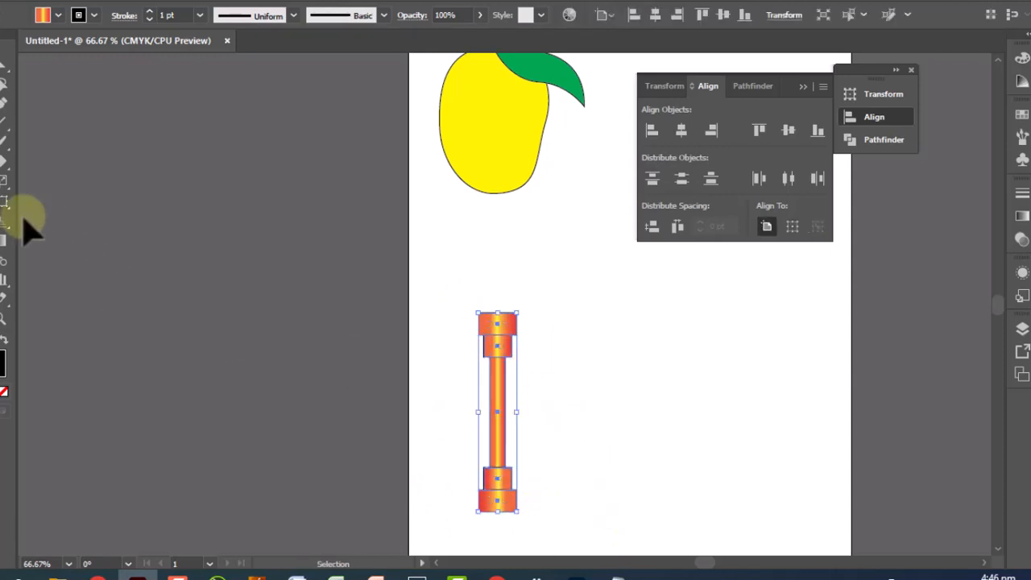
left_click(0, 141)
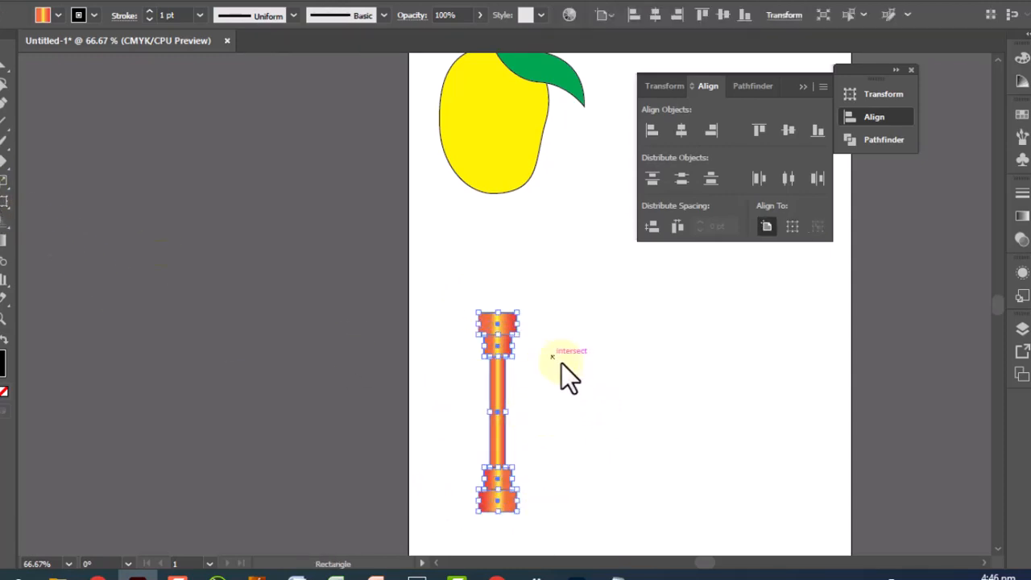
left_click_drag(553, 357, 651, 539)
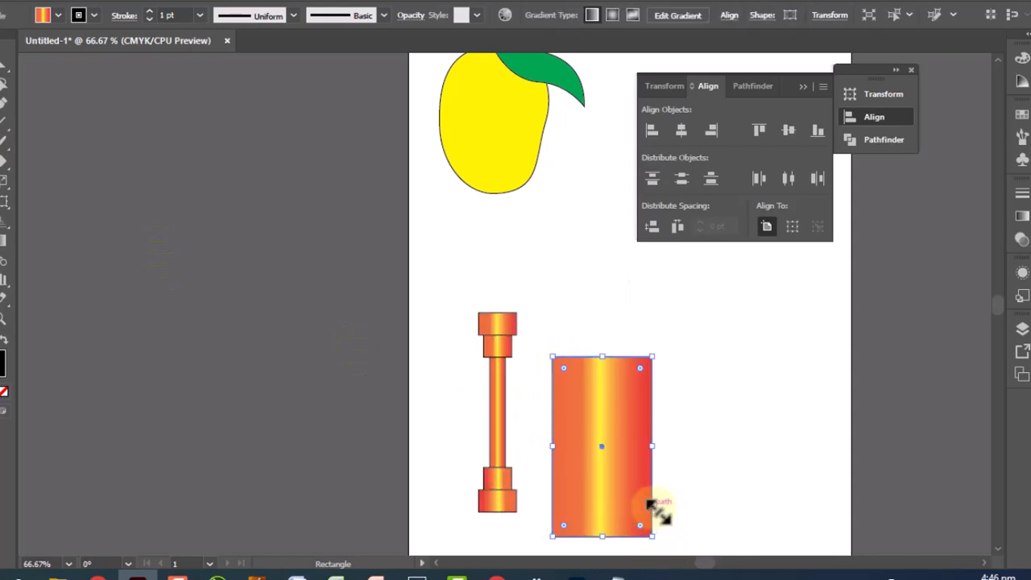
Step: Fill the new rectangle with the dark gray swatch and move it up slightly beside the column
left_click(1020, 113)
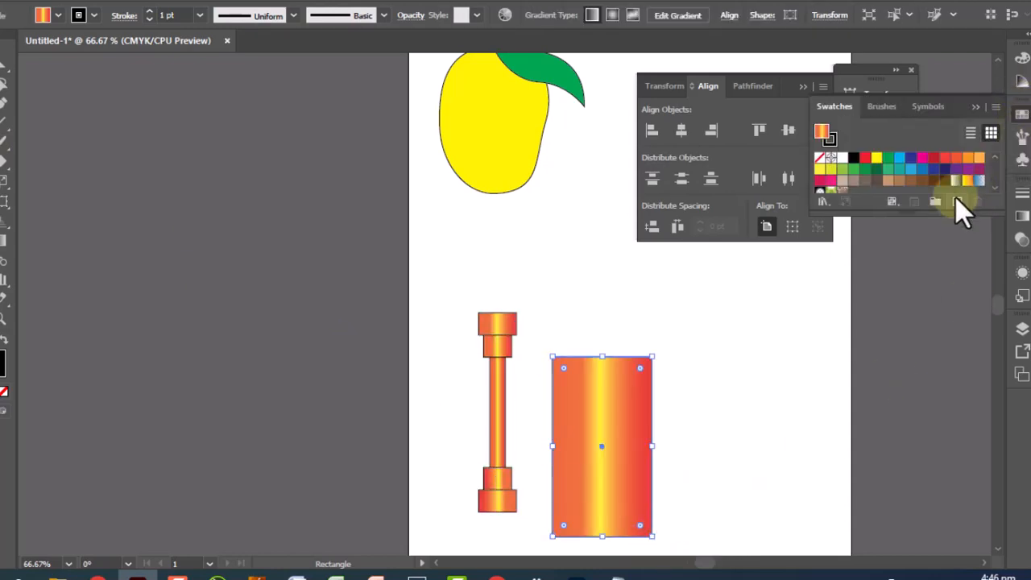
scroll(997, 163, "down", 2)
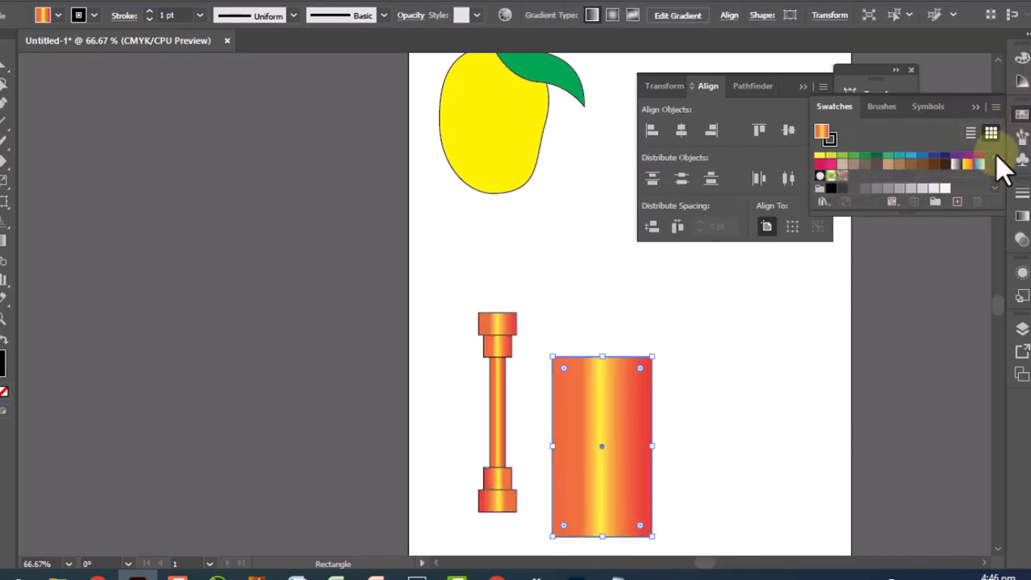
left_click(841, 190)
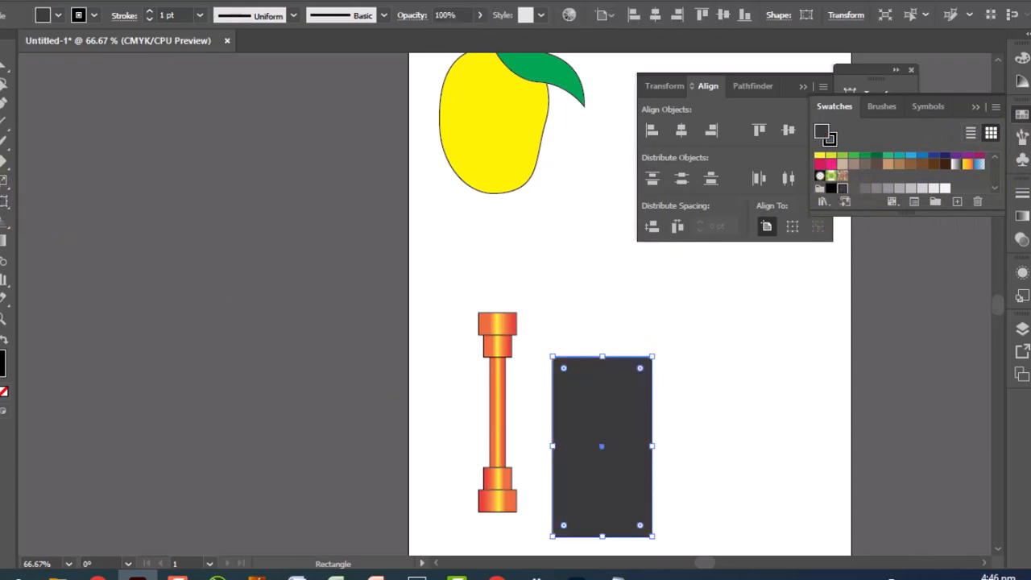
key("v")
left_click_drag(608, 435, 604, 402)
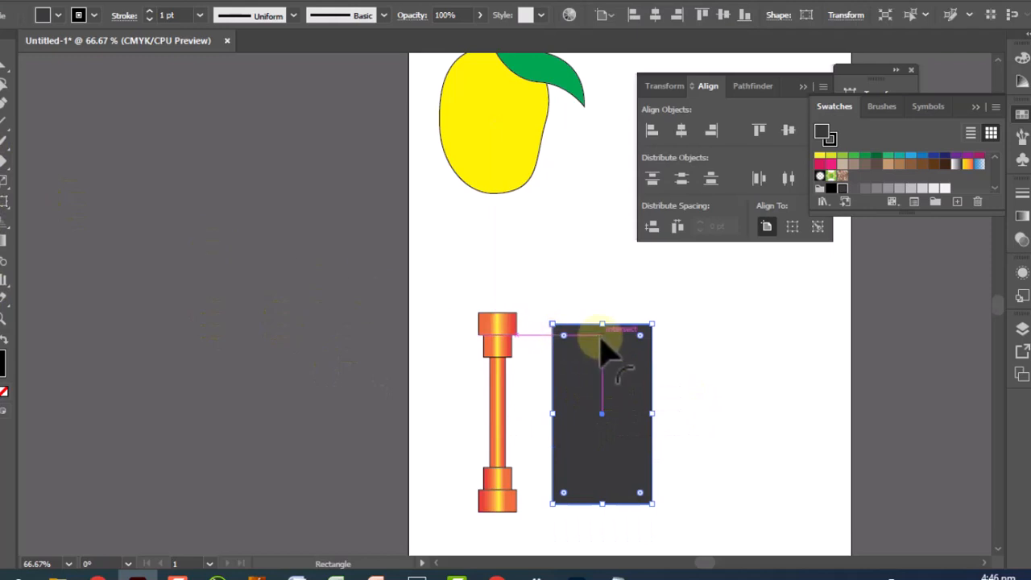
Step: Draw a small upright rectangle near the upper edge of the dark rectangle and fill it with the lightest gray swatch
left_click(7, 161)
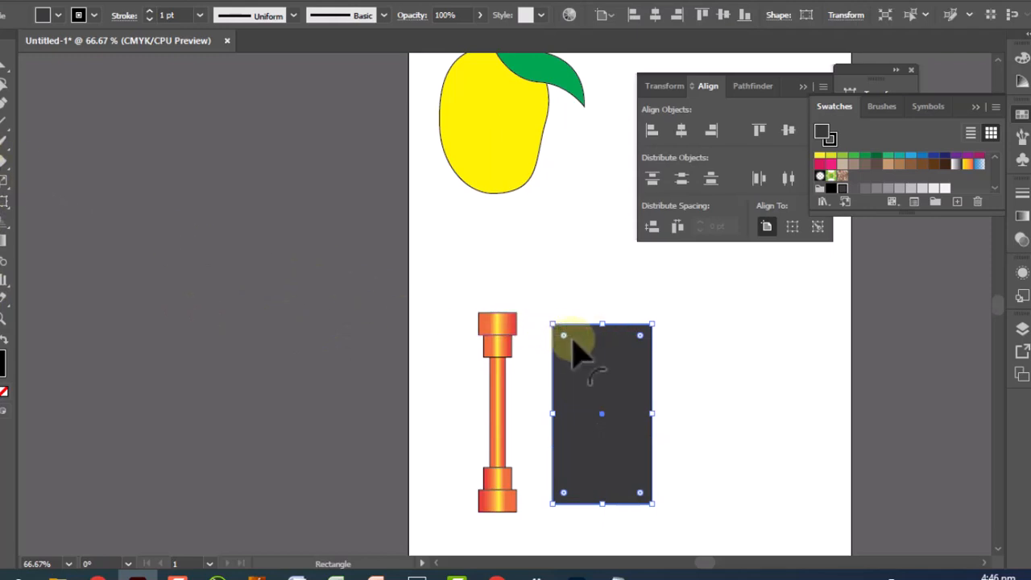
left_click_drag(594, 343, 617, 382)
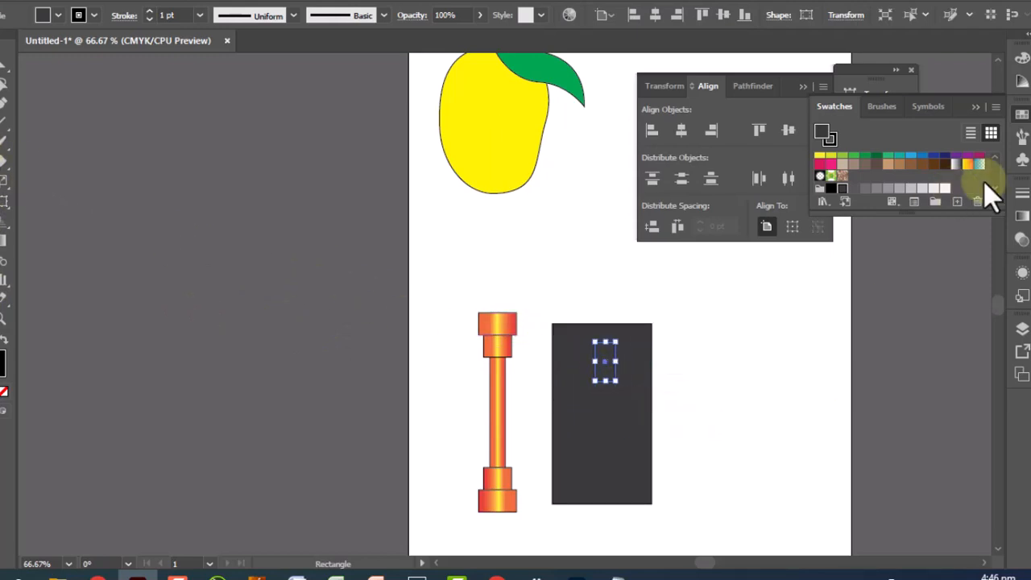
left_click(942, 189)
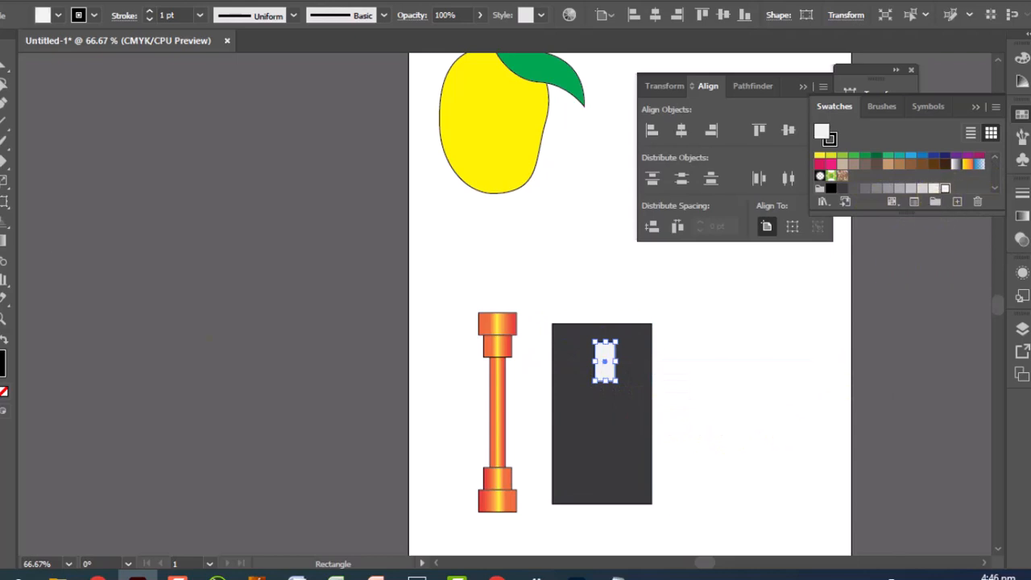
Step: Shift the light dash up slightly and duplicate it twice downward to form three road markings
key("v")
left_click(135, 164)
left_click_drag(604, 356, 604, 399)
left_click_drag(603, 398, 605, 458)
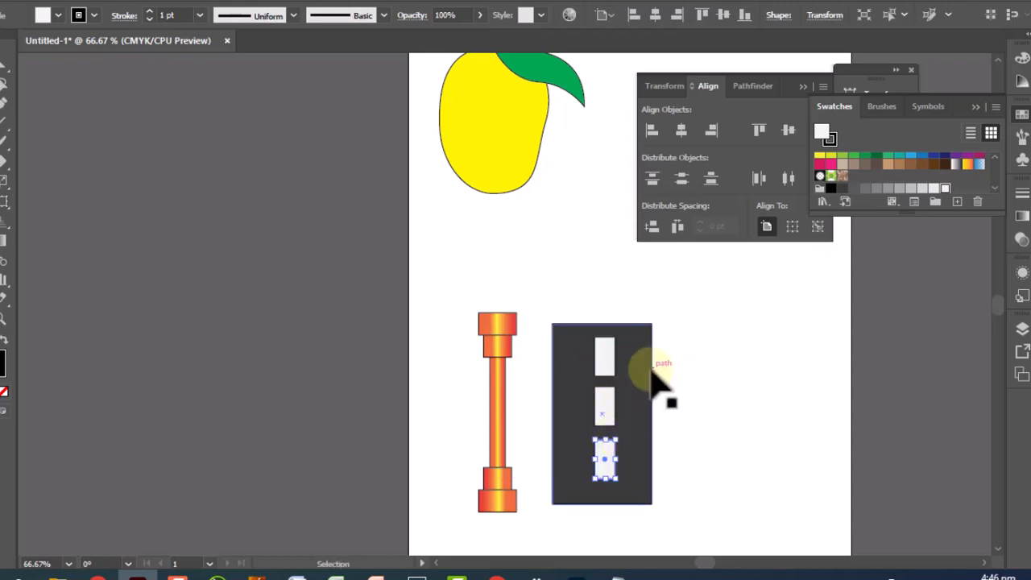
Step: Select the two upper anchor points of the dark rectangle and scale them inward to make a tapered road
left_click(649, 414)
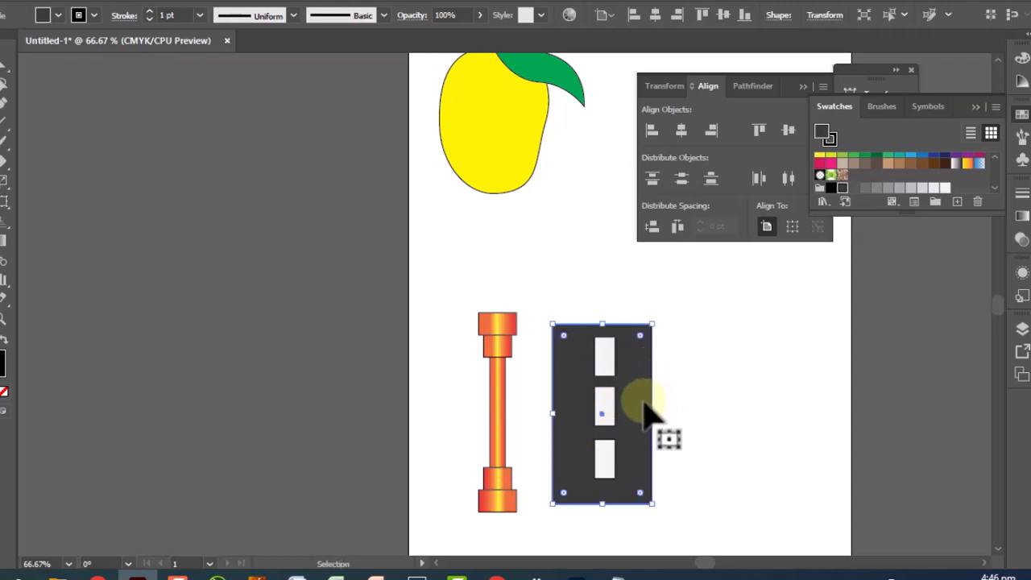
left_click(599, 303)
left_click(594, 342)
left_click(5, 83)
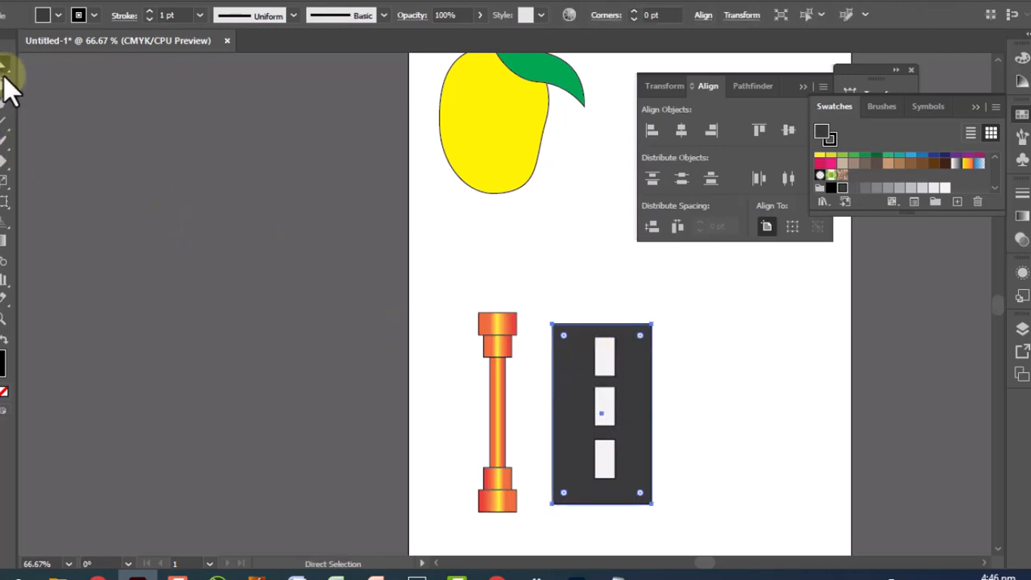
left_click_drag(670, 332, 668, 331)
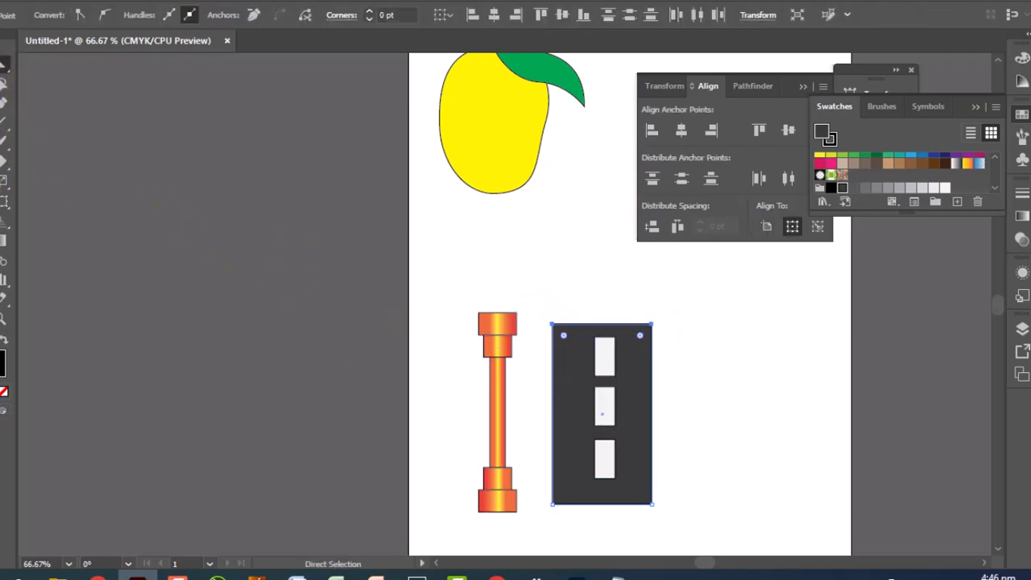
left_click(5, 199)
mouse_move(618, 308)
left_mouse_down()
mouse_move(603, 301)
mouse_move(610, 310)
left_mouse_up()
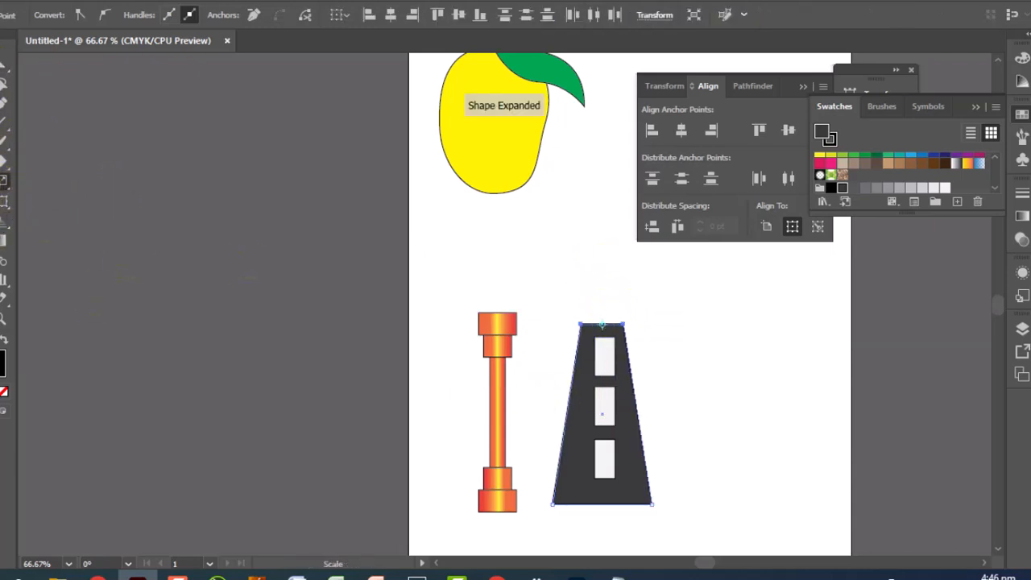
Step: Select the uppermost dash's two upper anchor points and scale them together so the dash tapers to a point
key("v")
left_click(114, 136)
left_click(608, 354)
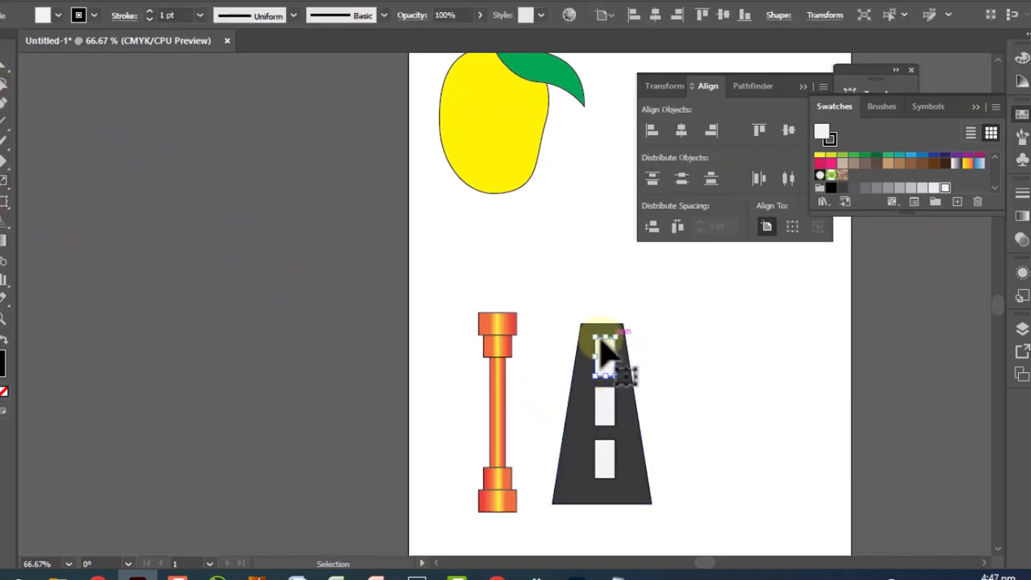
left_click(451, 302)
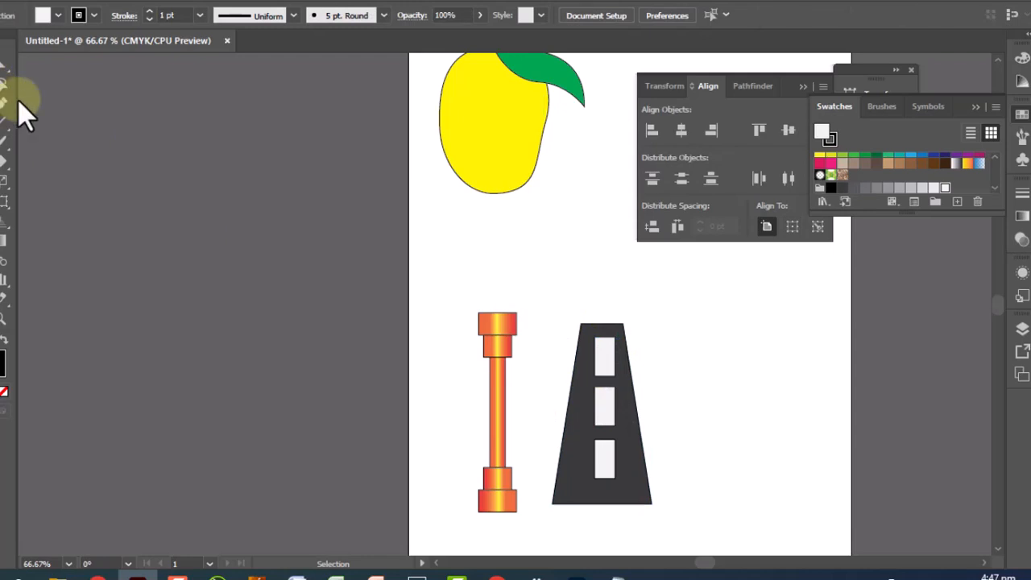
left_click(5, 80)
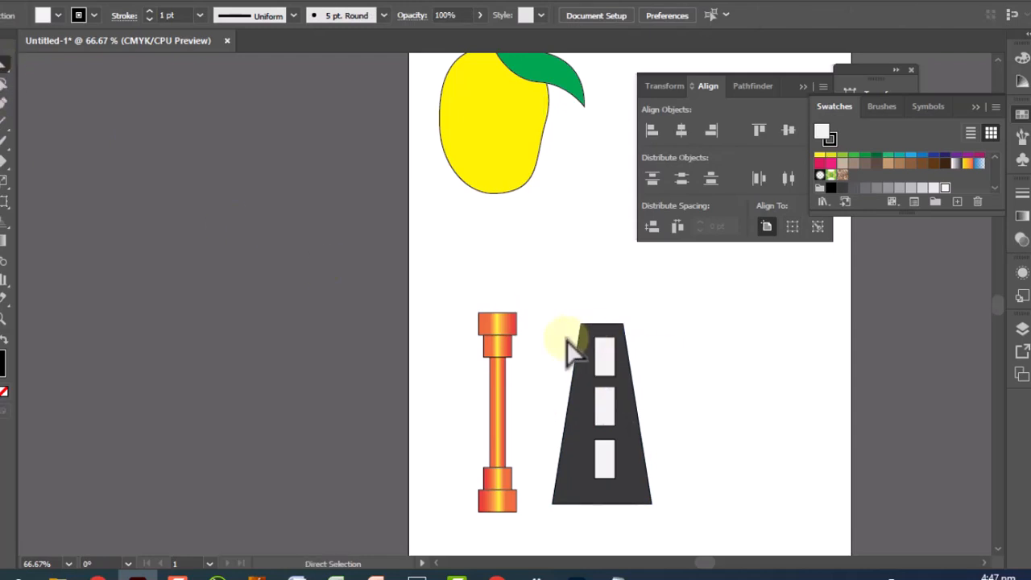
left_click(608, 348)
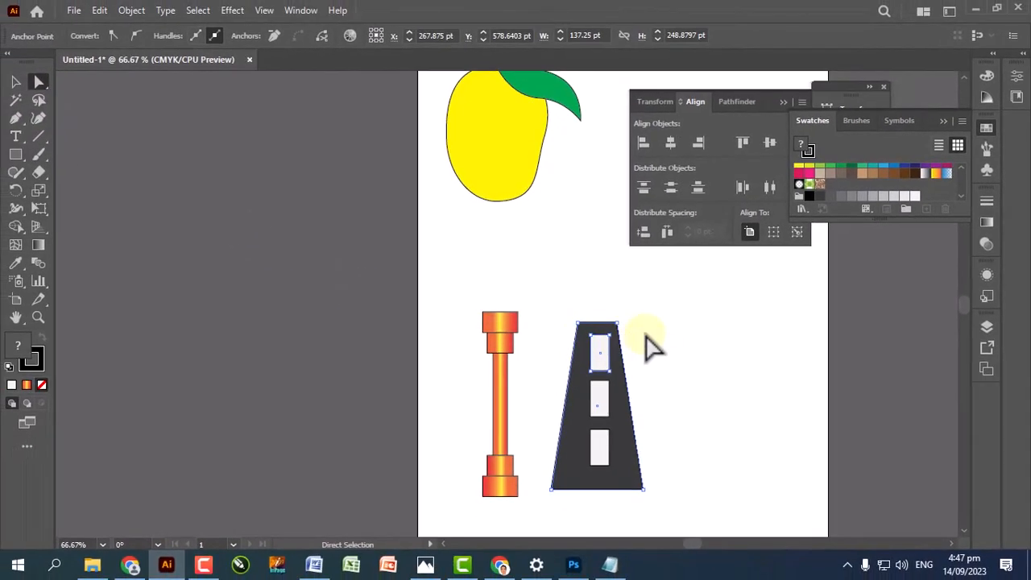
left_click(646, 335)
left_click(596, 338)
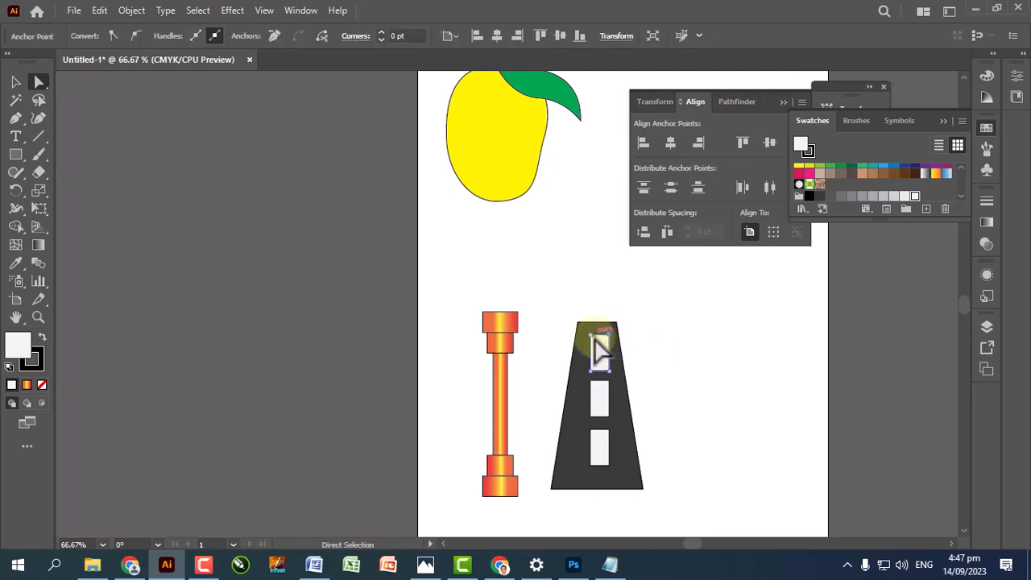
left_click_drag(594, 336, 594, 338)
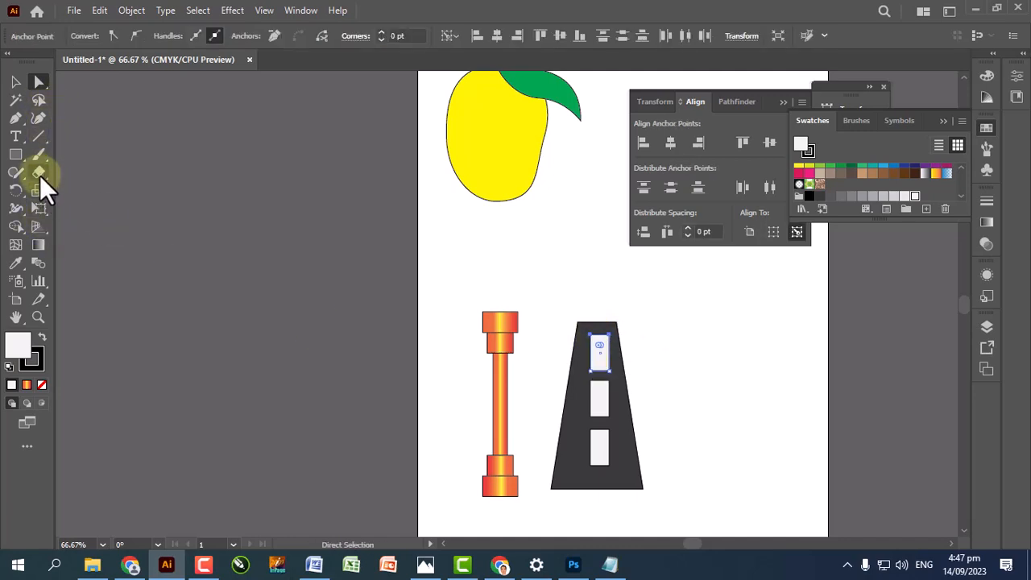
left_click(38, 191)
left_click(598, 318)
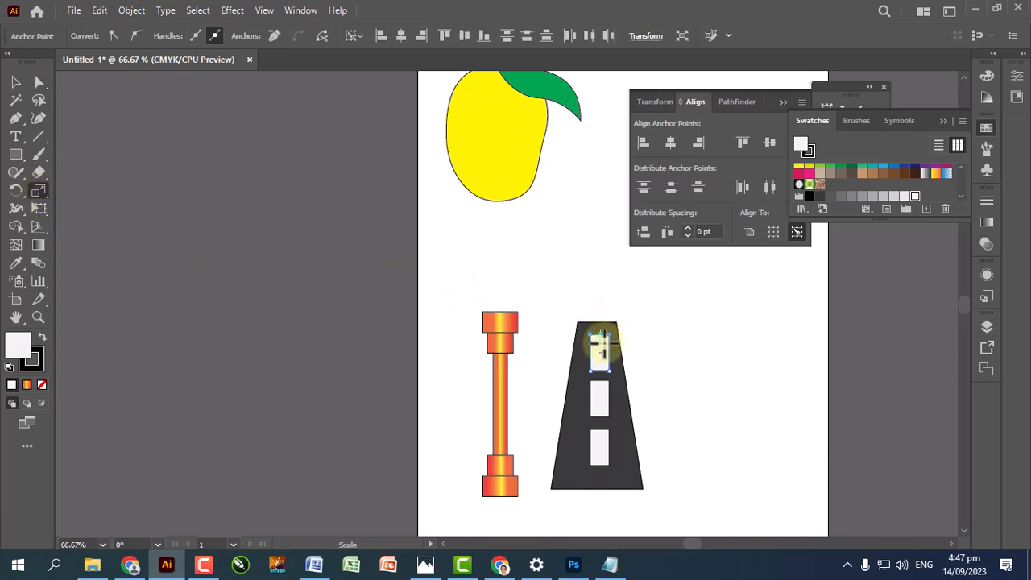
left_click_drag(600, 348, 599, 344)
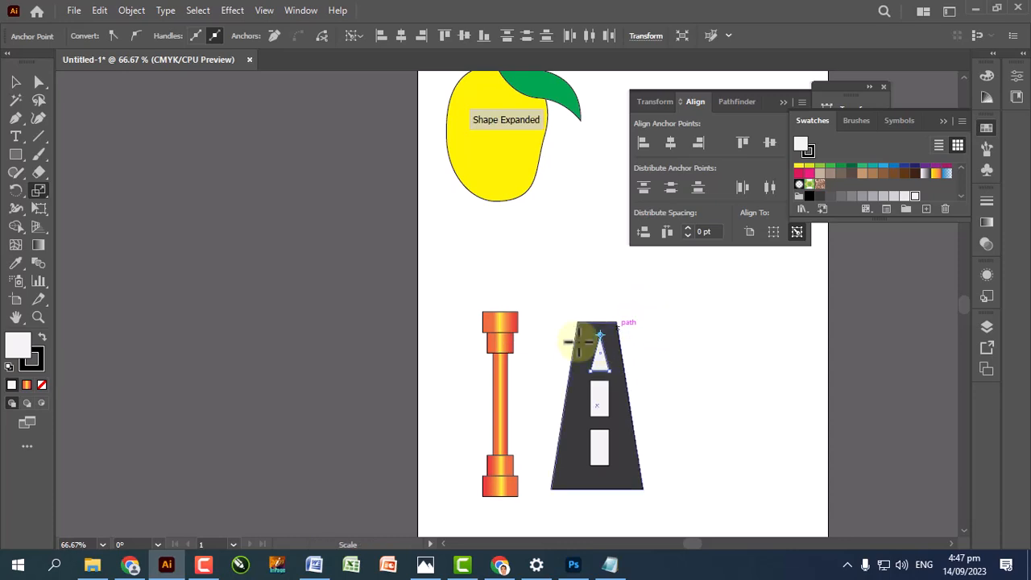
left_click(15, 83)
left_click(241, 223)
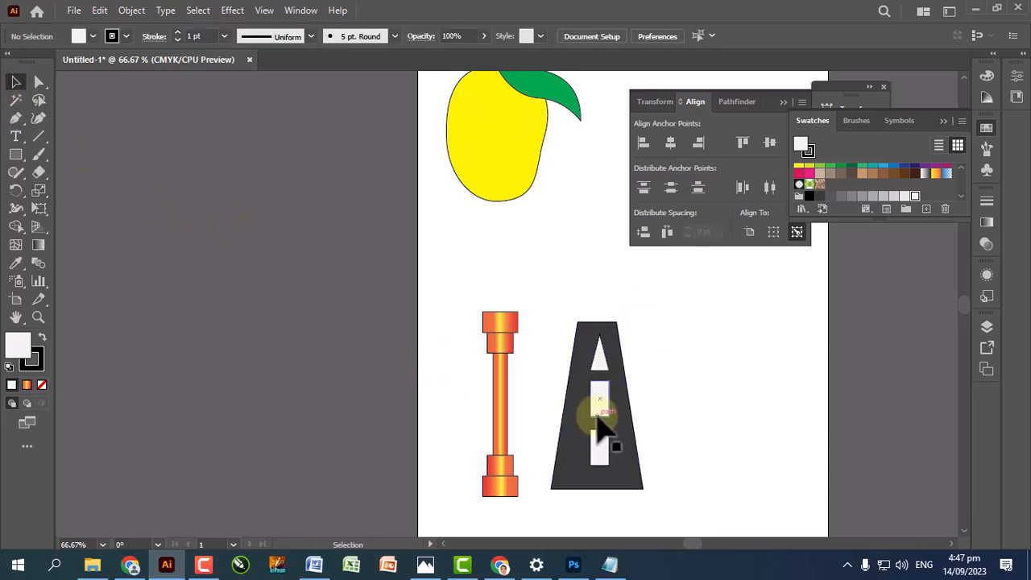
Step: Select the middle dash's two lower anchor points and scale them outward so the dash widens toward its base
left_click(596, 407)
left_click(39, 83)
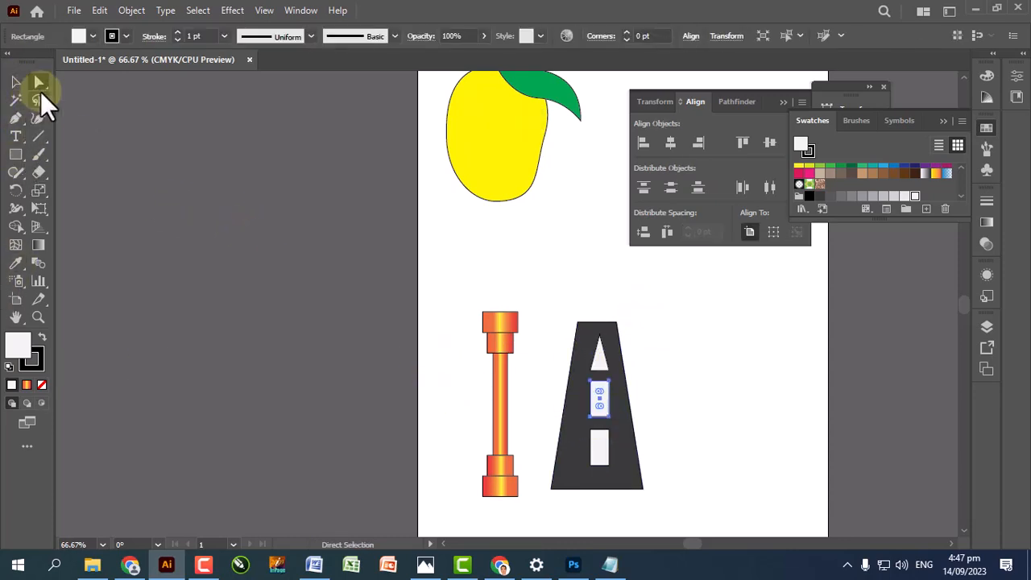
left_click(700, 420)
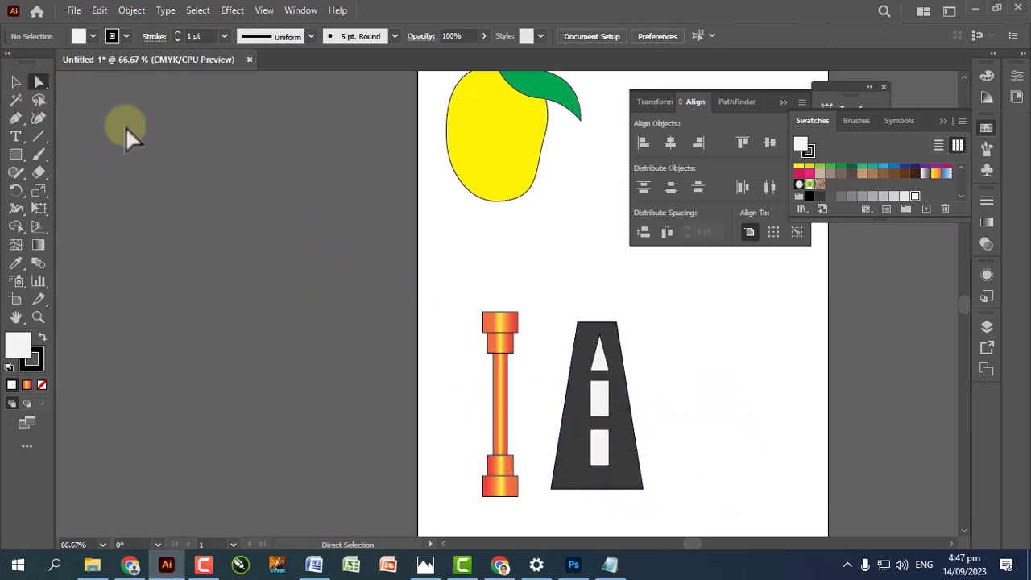
left_click(603, 412)
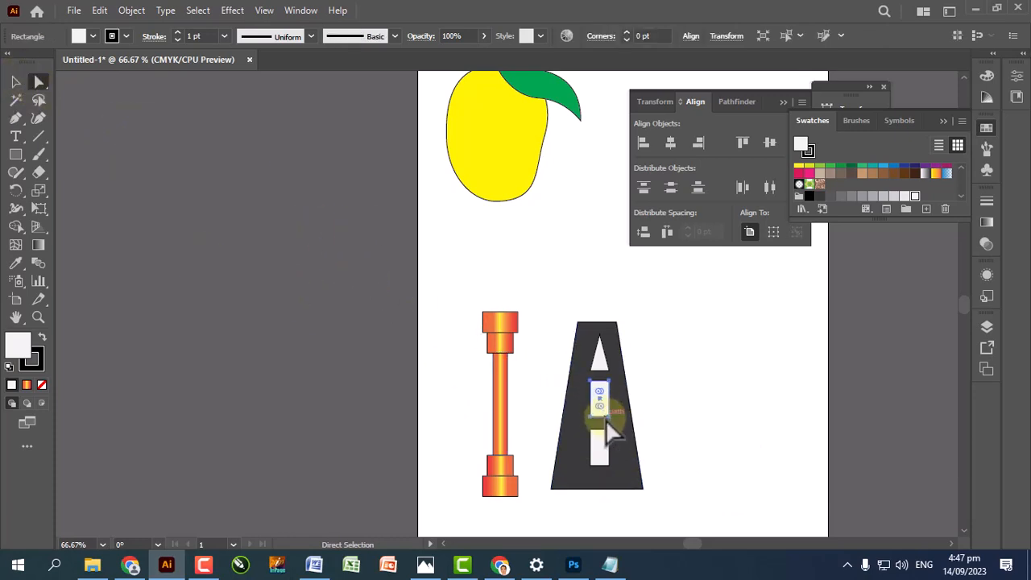
left_click(609, 420)
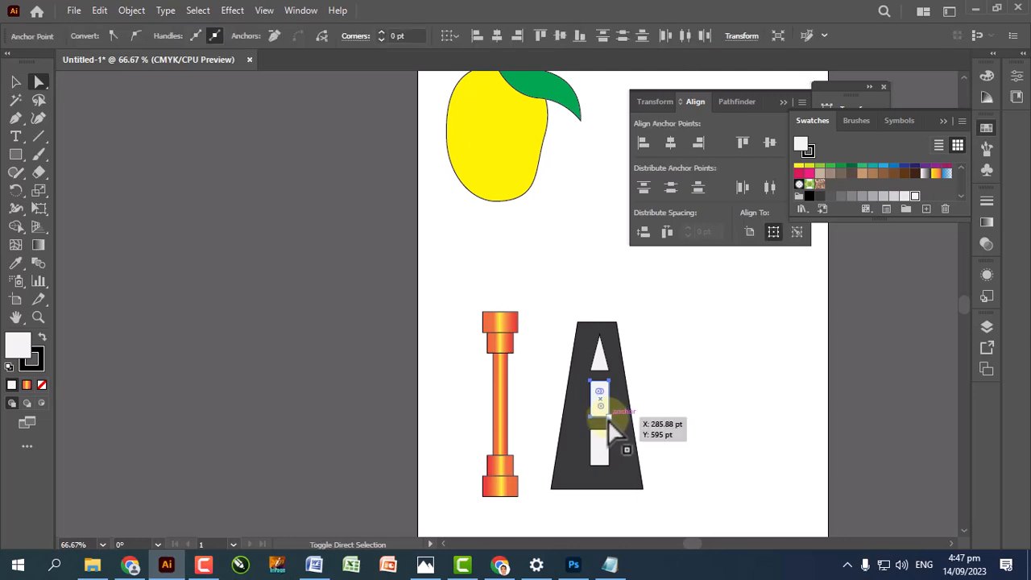
left_click(595, 423)
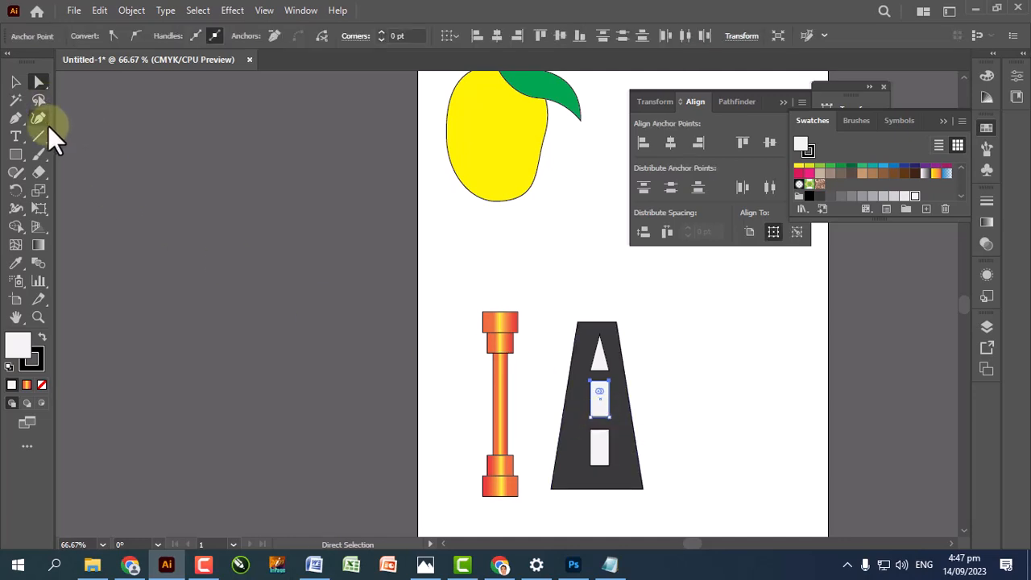
left_click(39, 191)
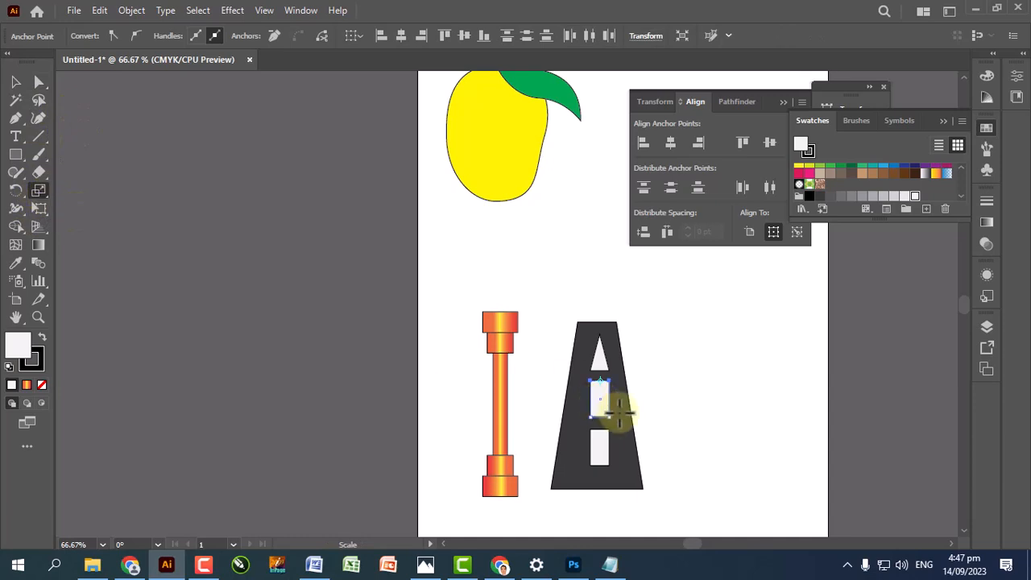
left_click_drag(601, 406, 621, 410)
left_click(15, 82)
left_click(835, 378)
Step: Widen the lowest dash to match the base of the middle dash and center it beneath that dash
mouse_move(600, 450)
left_mouse_down()
mouse_move(599, 471)
mouse_move(617, 472)
mouse_move(605, 466)
left_mouse_up()
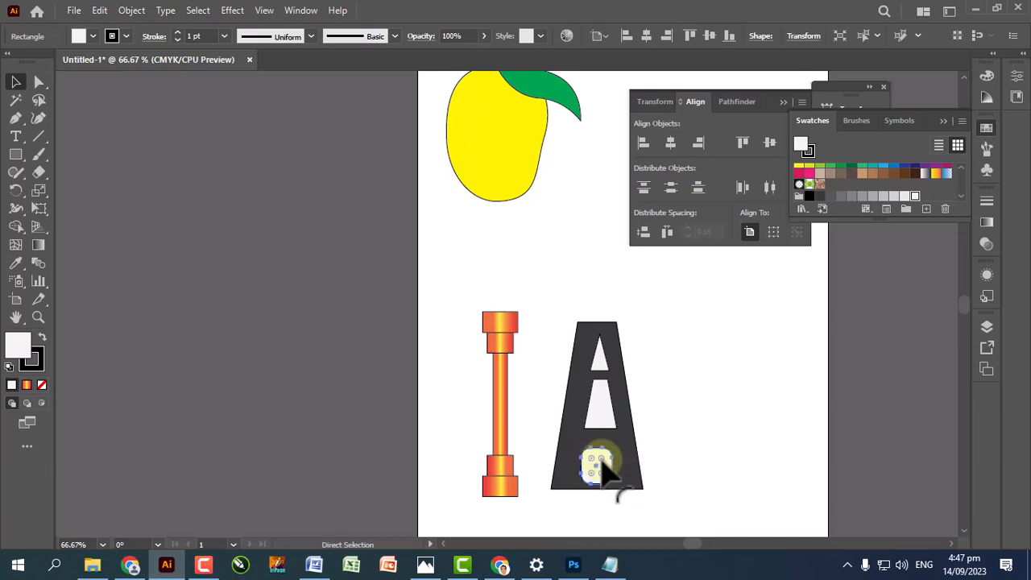
left_click(602, 465)
left_click_drag(605, 466, 609, 460)
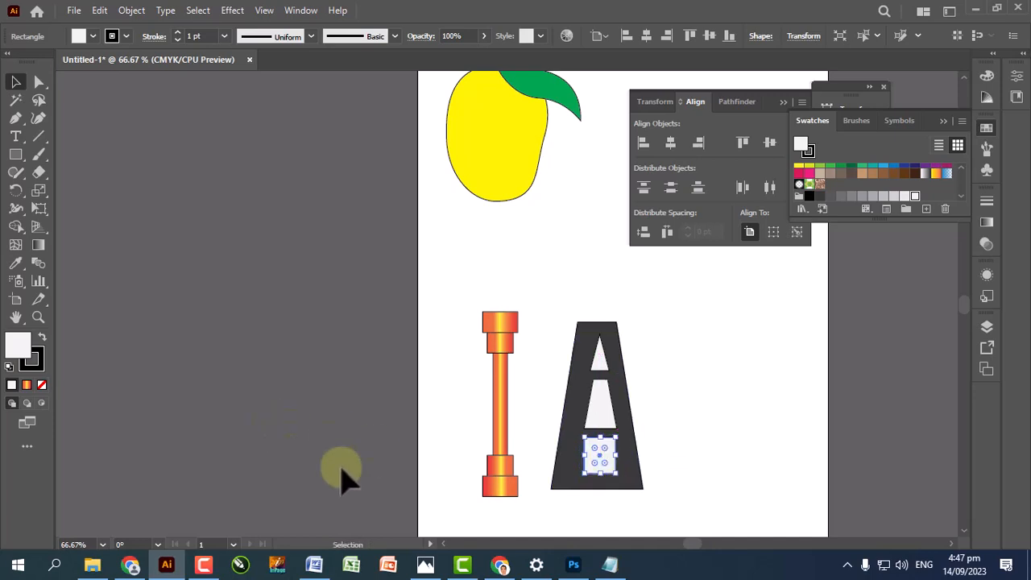
Step: Scale the lowest dash's two lower anchor points outward so the dash flares almost to the road's lower edge
left_click(37, 80)
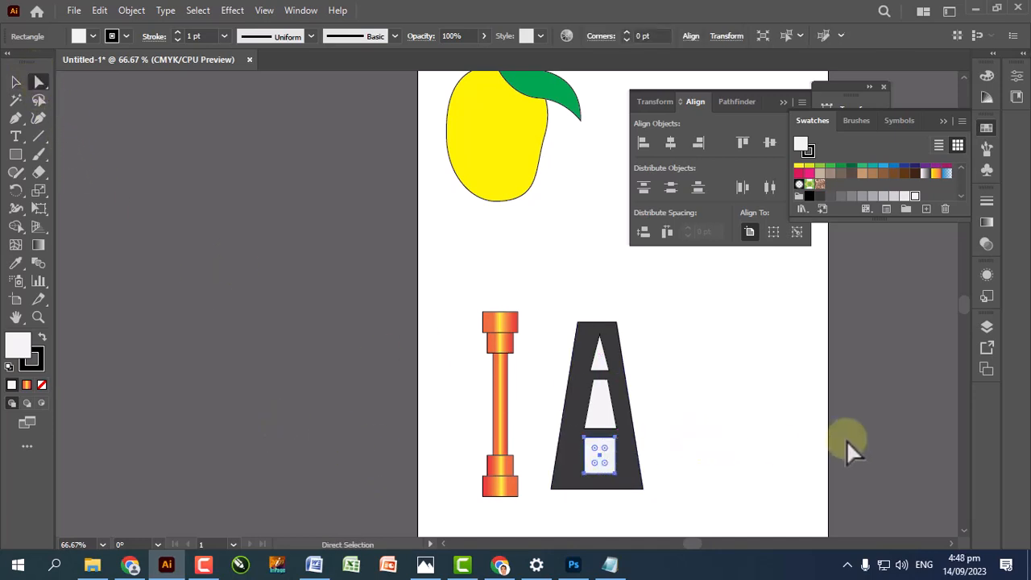
left_click(675, 471)
left_click(612, 475)
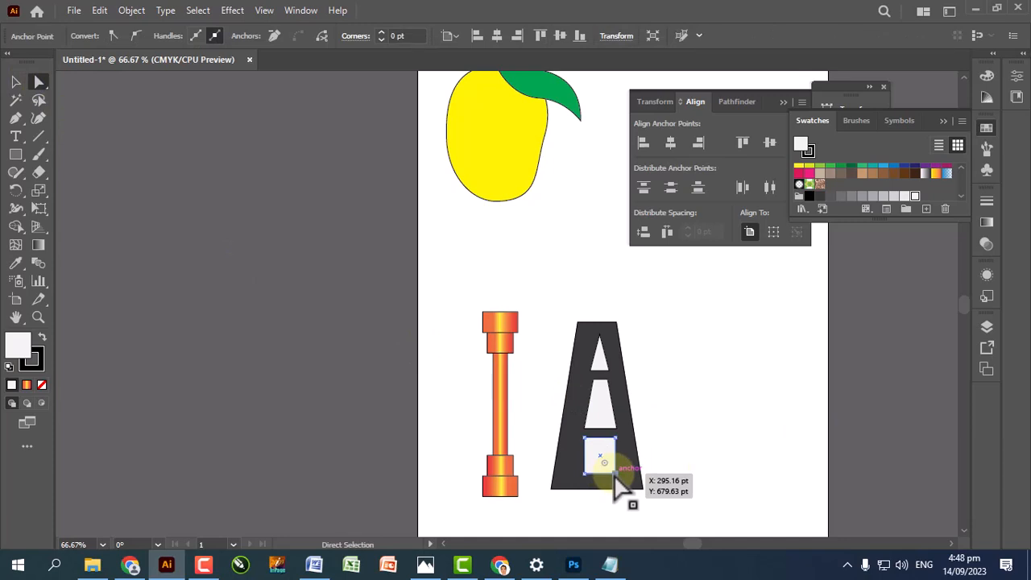
left_click(584, 475, "shift")
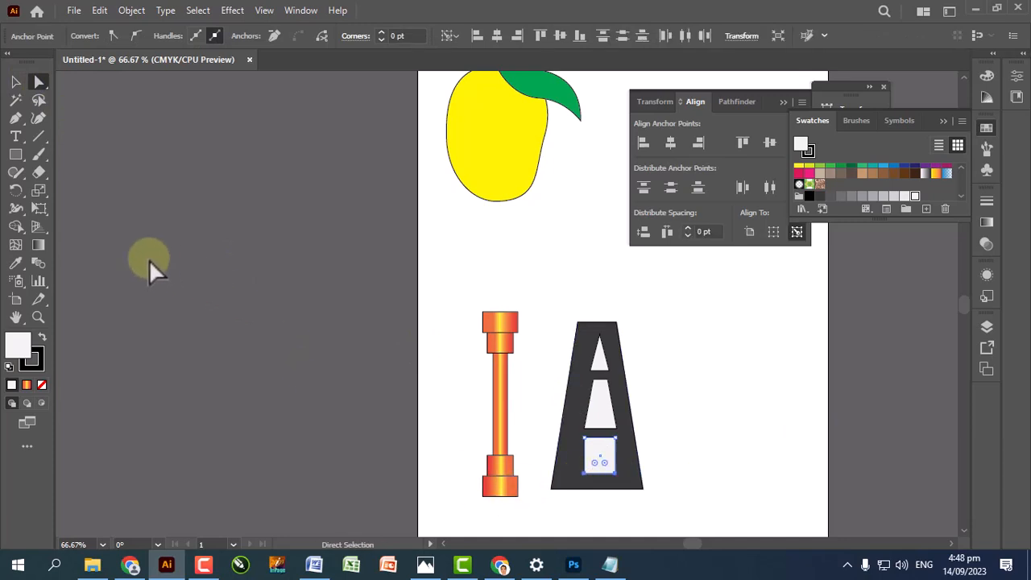
left_click(39, 191)
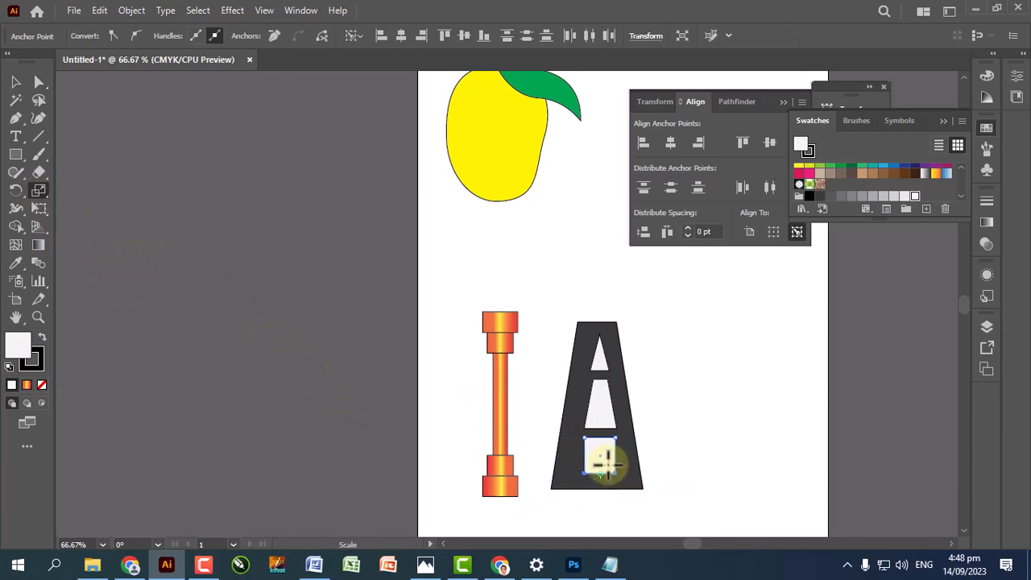
left_click_drag(602, 460, 627, 465)
left_click(16, 83)
left_click(731, 403)
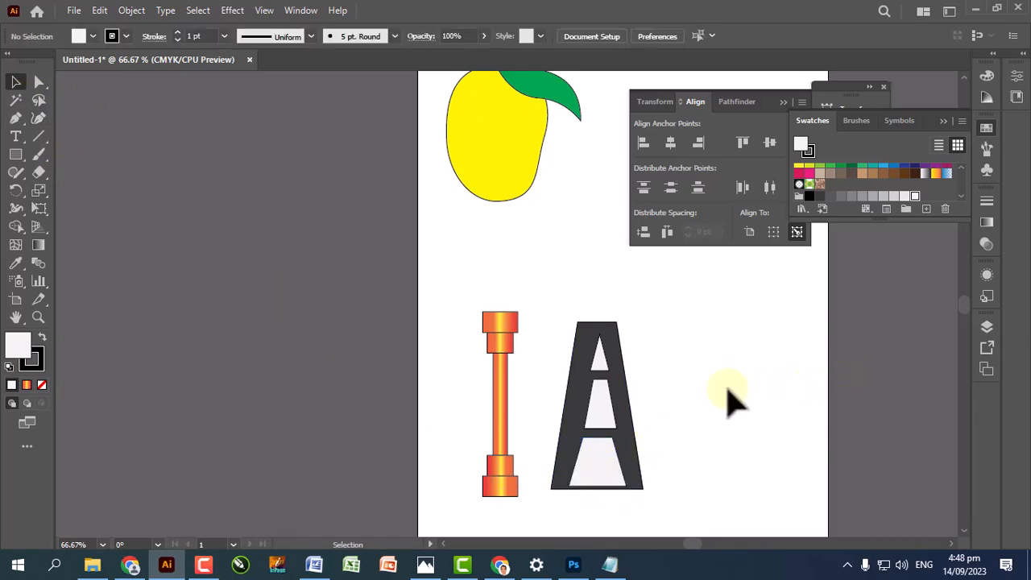
Step: Duplicate the gradient column to the opposite side of the road at the same height
scroll(620, 366, "down", 1)
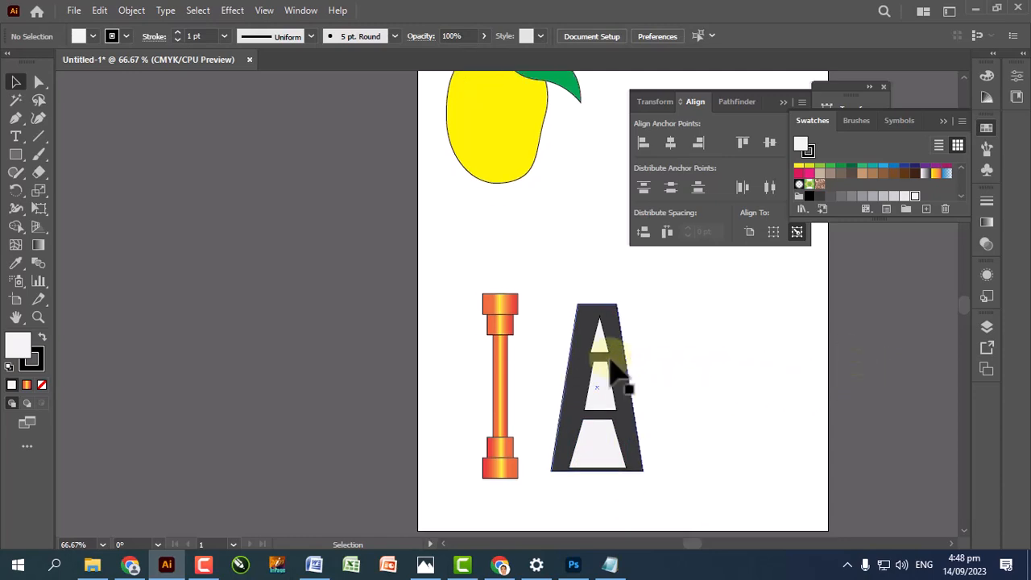
left_click_drag(559, 271, 648, 471)
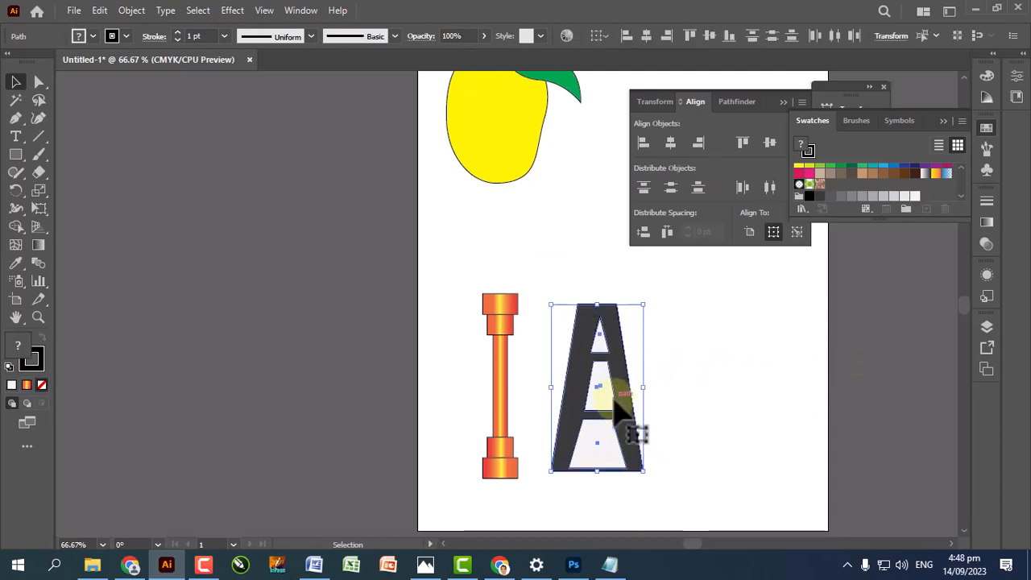
left_click(508, 384)
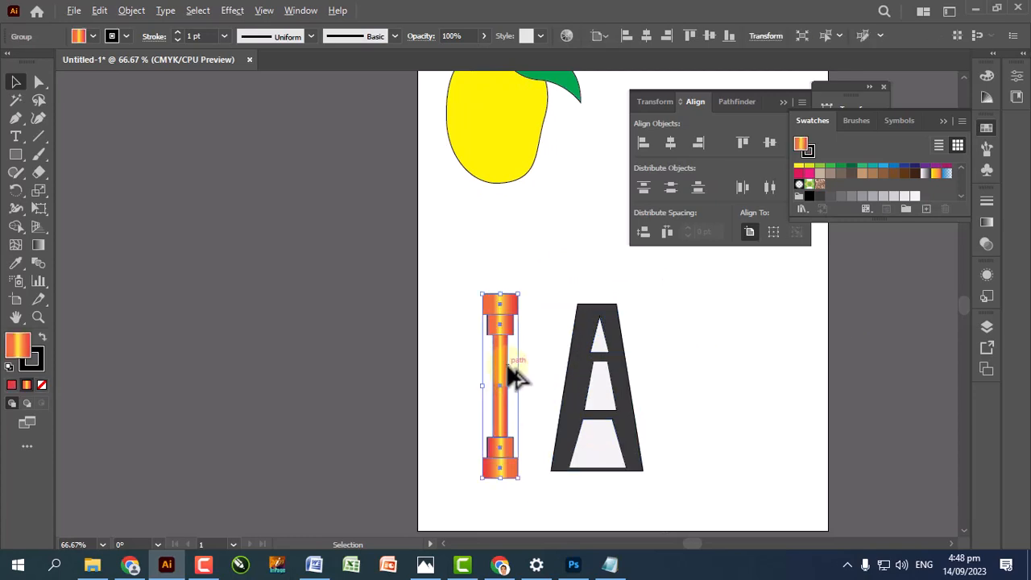
left_click(516, 367)
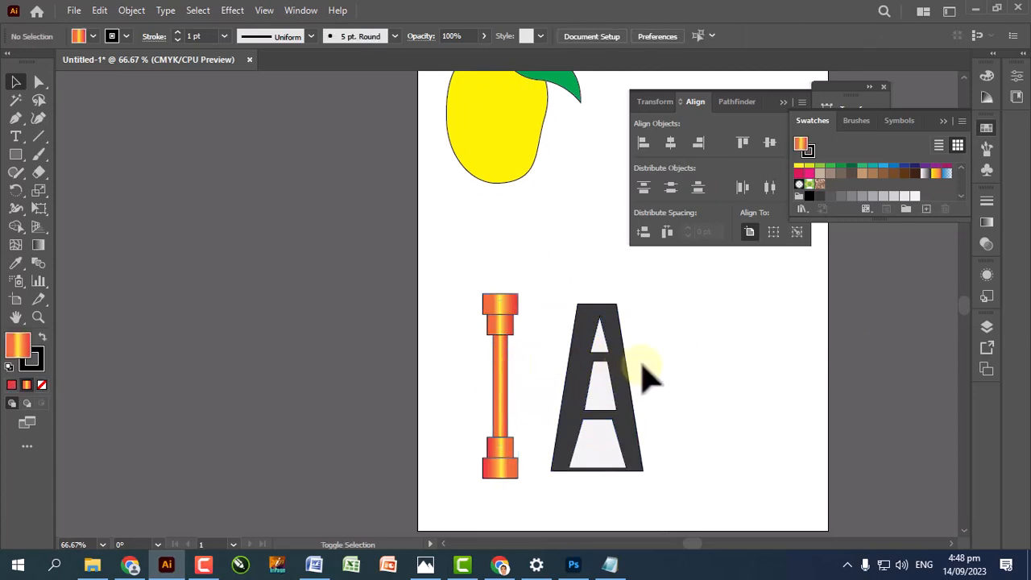
left_click(509, 367)
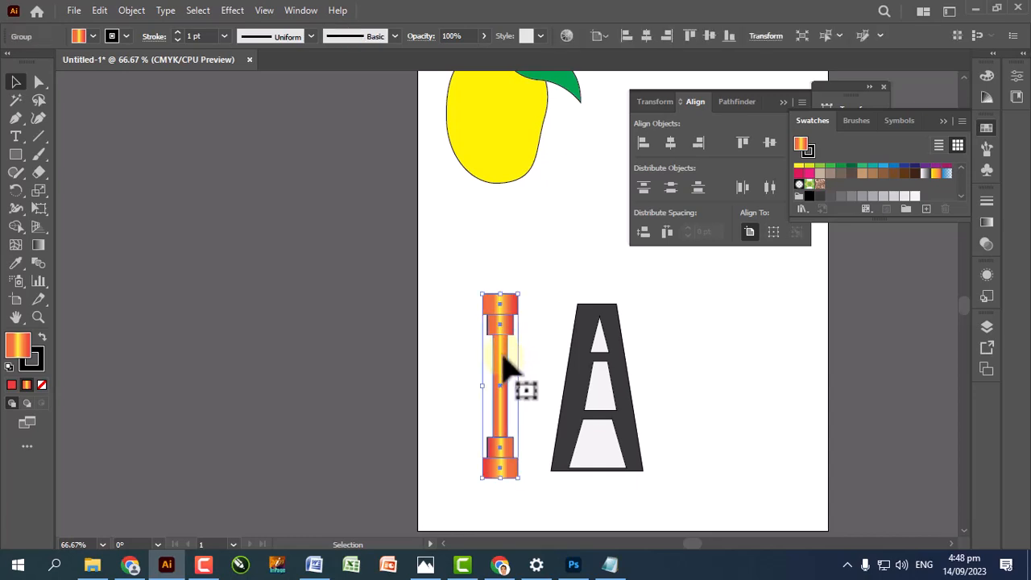
left_click_drag(504, 356, 689, 366)
Step: Select the road with its three dashes and move it out from between the columns, past the artboard's left edge
left_click(563, 287)
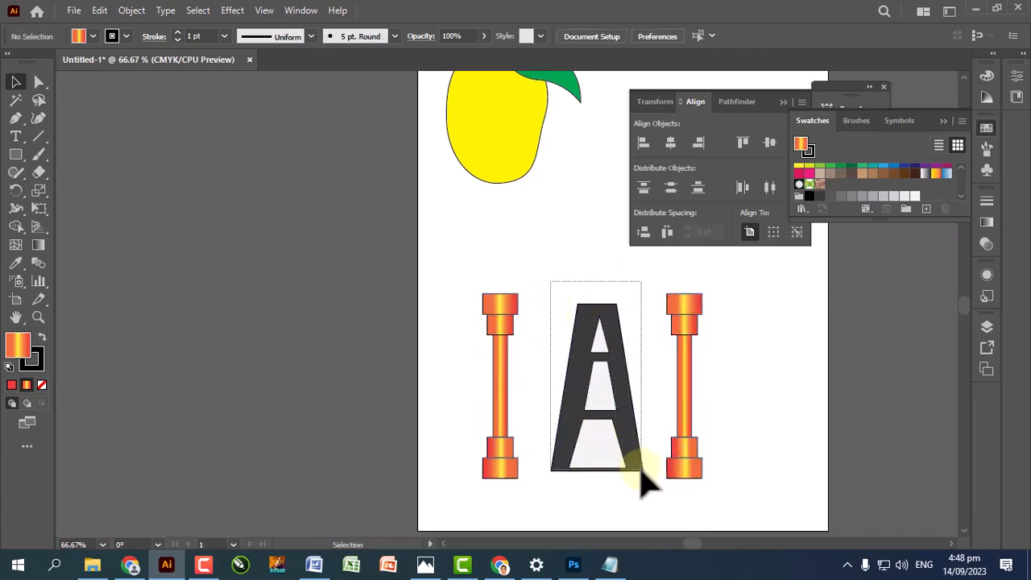
left_click(640, 455)
left_click_drag(641, 455, 430, 323)
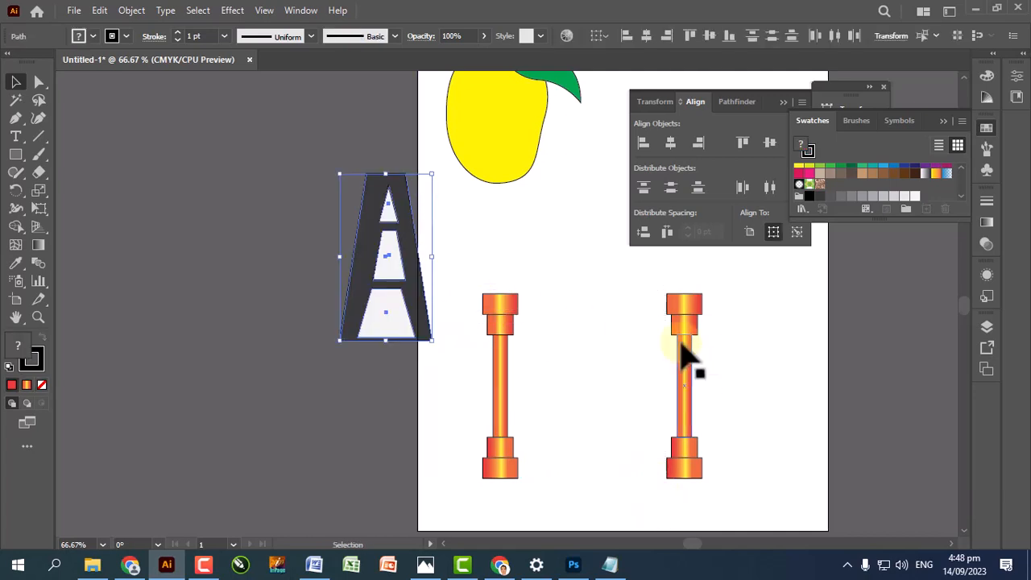
Step: Scale a smaller copy of both columns toward a point between them and repeat the transformation three times
left_click_drag(468, 272, 749, 523)
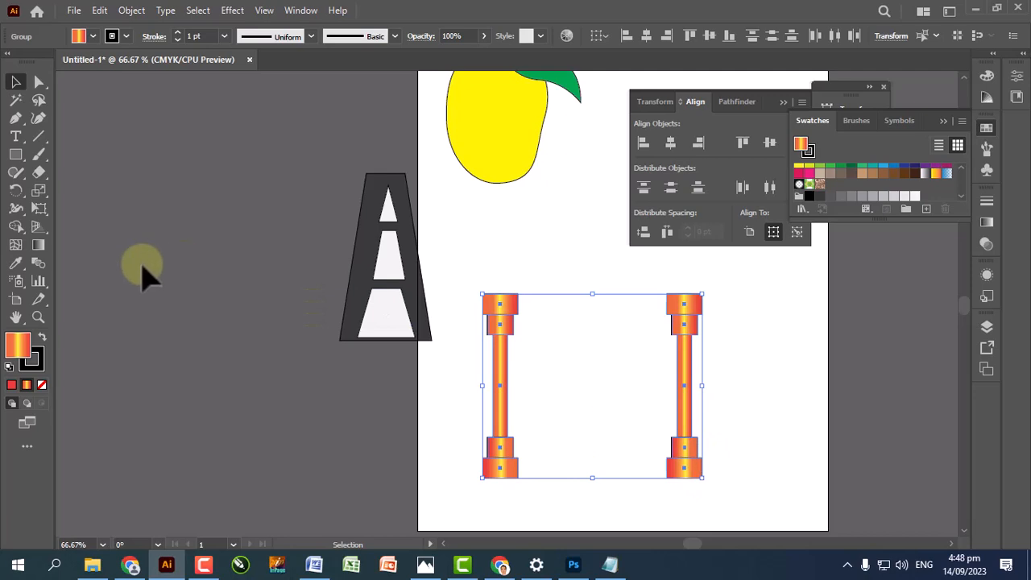
left_click(42, 192)
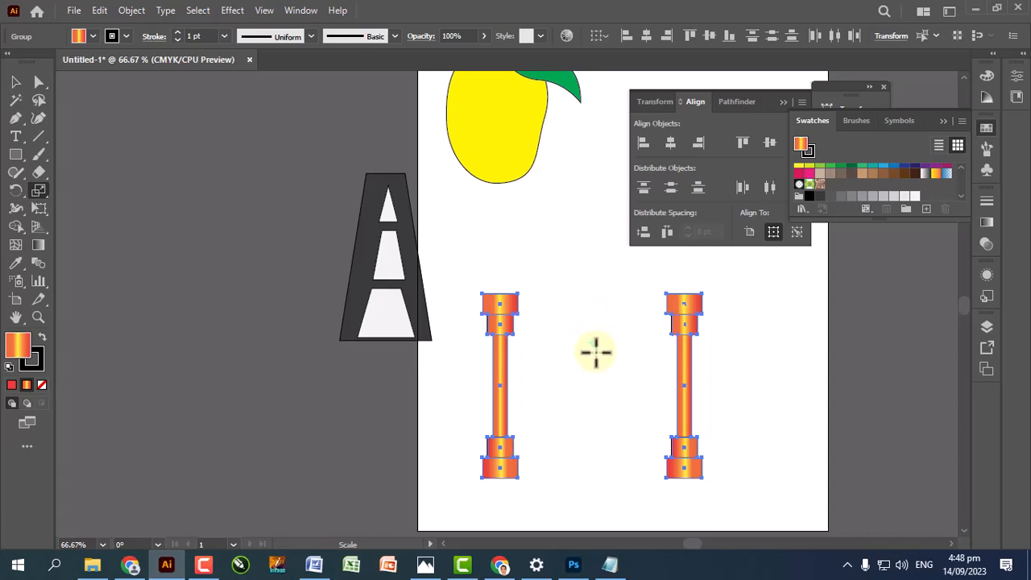
left_click_drag(693, 300, 674, 326)
key("ctrl+d")
key("ctrl+d")
key("ctrl+d")
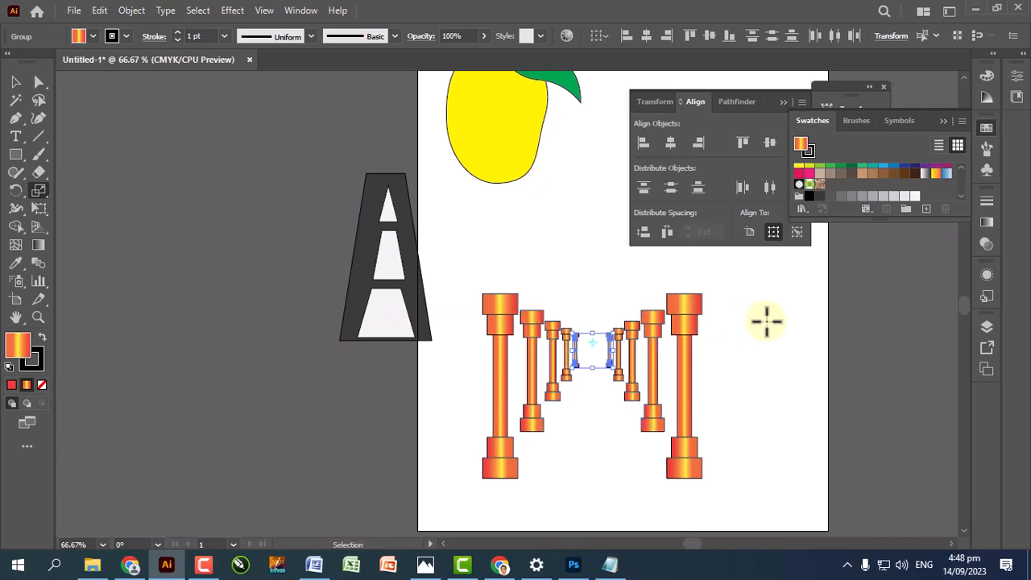
key("ctrl+d")
left_click(397, 338)
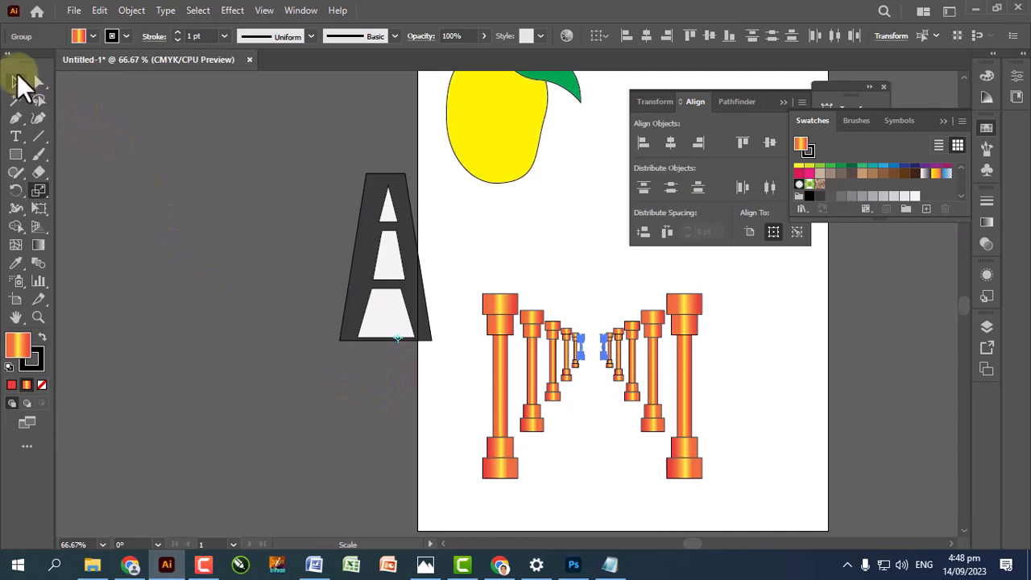
left_click(248, 271)
left_click_drag(306, 101, 368, 258)
left_click(16, 81)
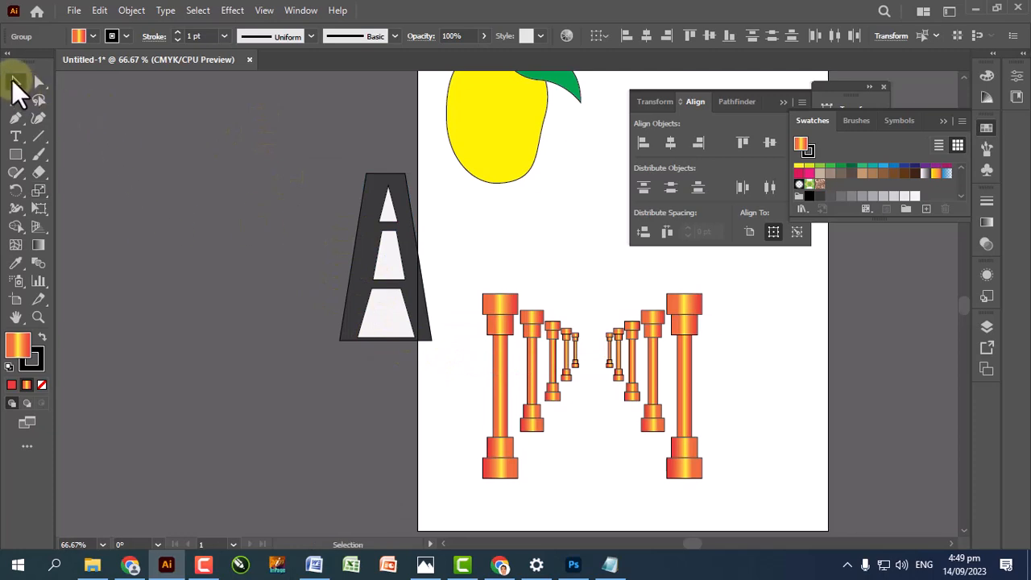
key("ctrl+d")
Step: Move the road with its dashes between the two receding rows of columns and narrow it slightly
left_click(419, 333)
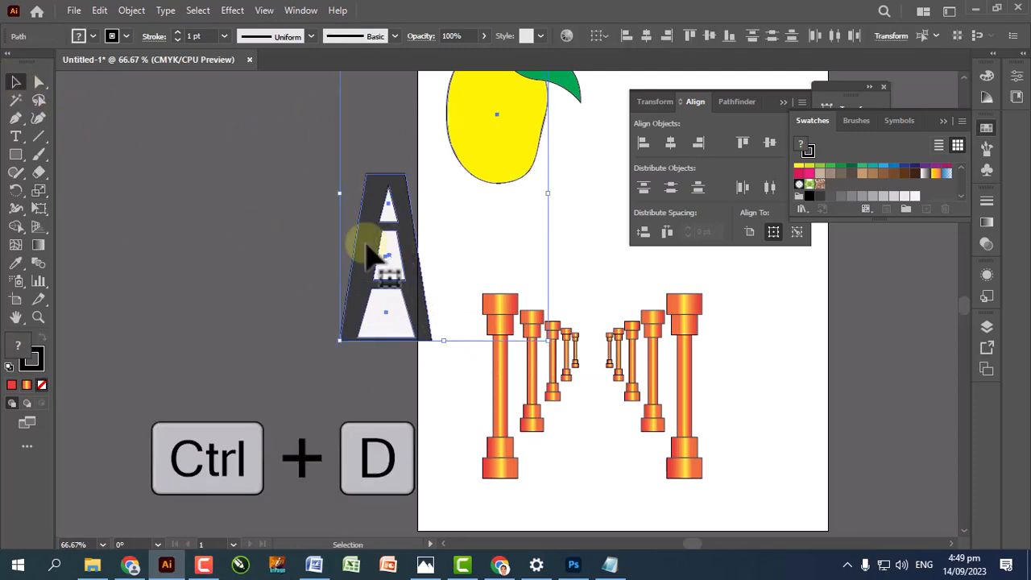
left_click_drag(309, 150, 633, 449)
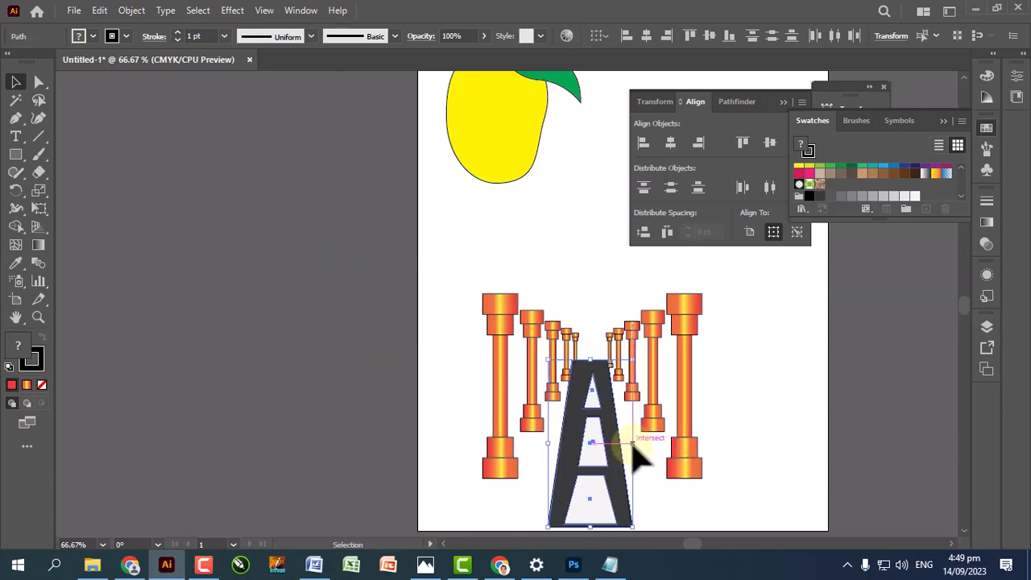
left_click(283, 393)
Step: Draw a small tan square beside the mango and duplicate it to make a horizontal row of four evenly spaced squares
scroll(447, 393, "down", 1)
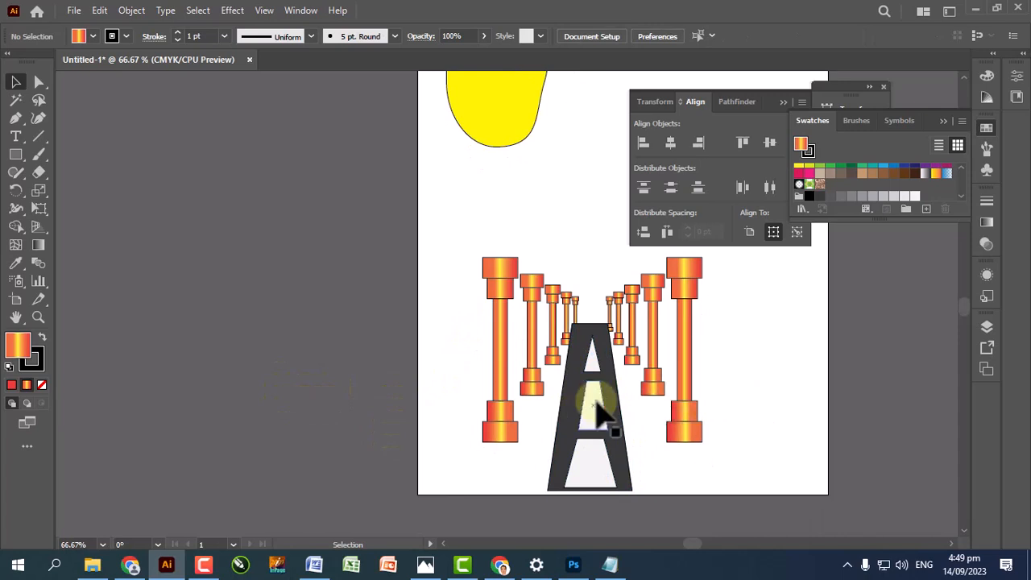
scroll(632, 410, "up", 1)
scroll(632, 410, "up", 2)
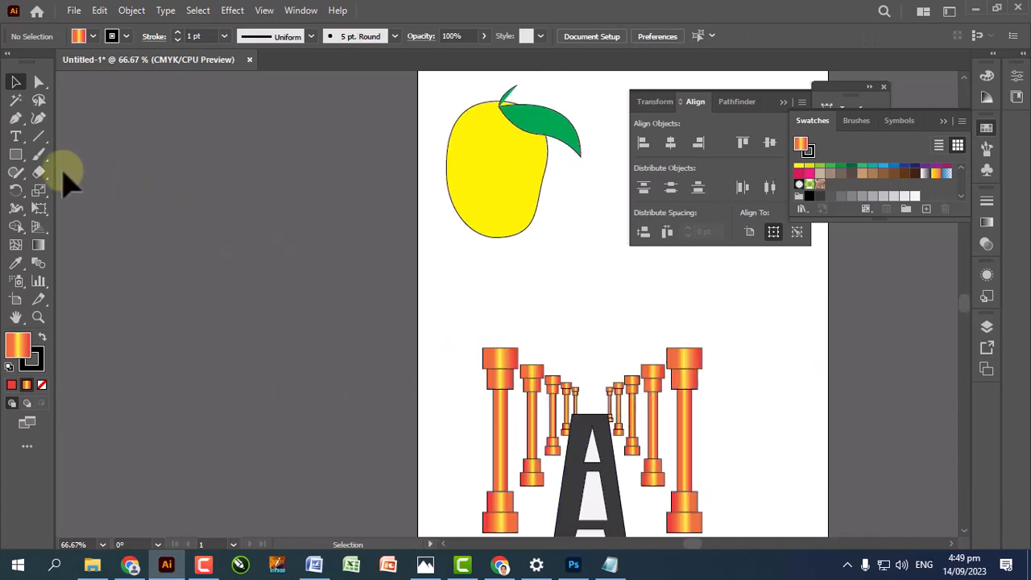
left_click_drag(41, 192, 91, 207)
left_click(107, 207)
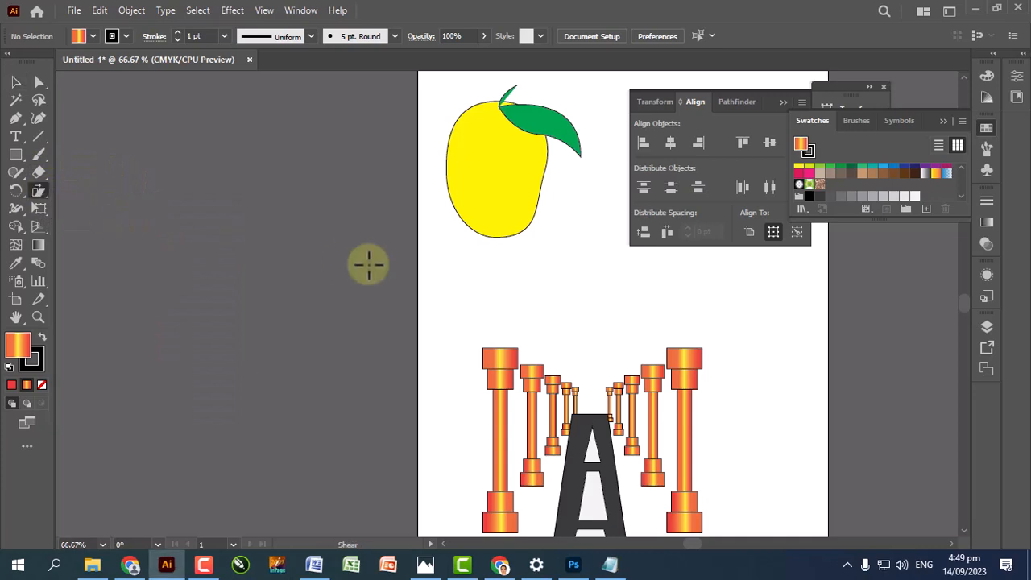
scroll(515, 326, "up", 2)
left_click_drag(616, 170, 679, 234)
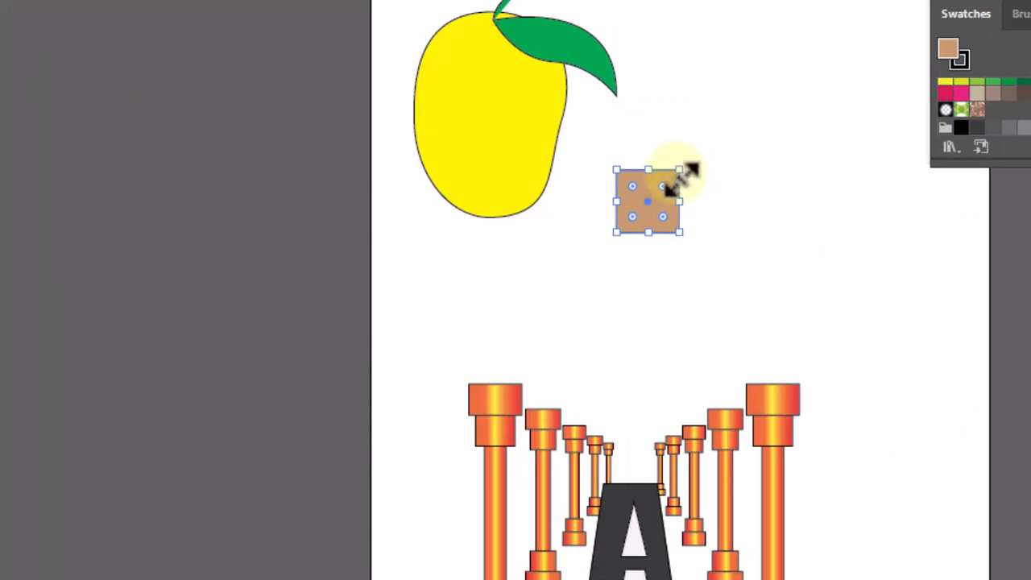
left_click_drag(664, 211, 909, 197)
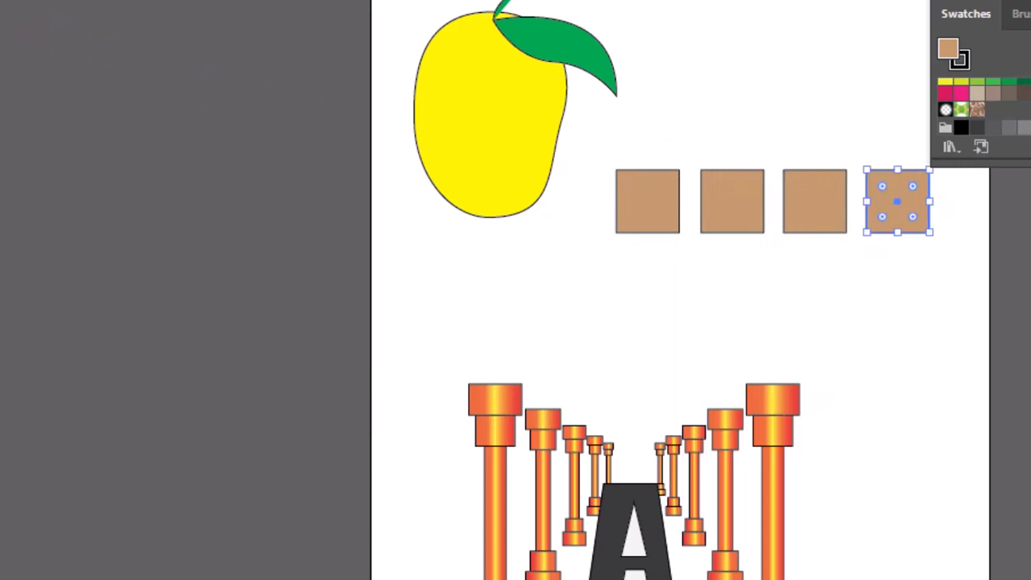
Step: Select the upper anchor points of all four tan squares and shear them so the shapes converge with a slanted upper edge
left_click_drag(594, 160, 1006, 206)
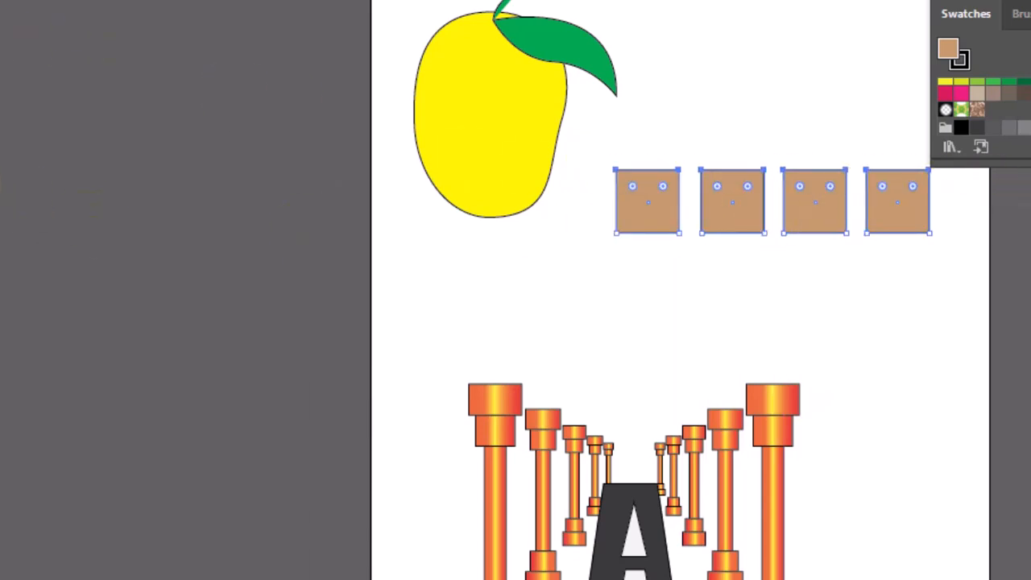
left_click_drag(728, 202, 943, 212)
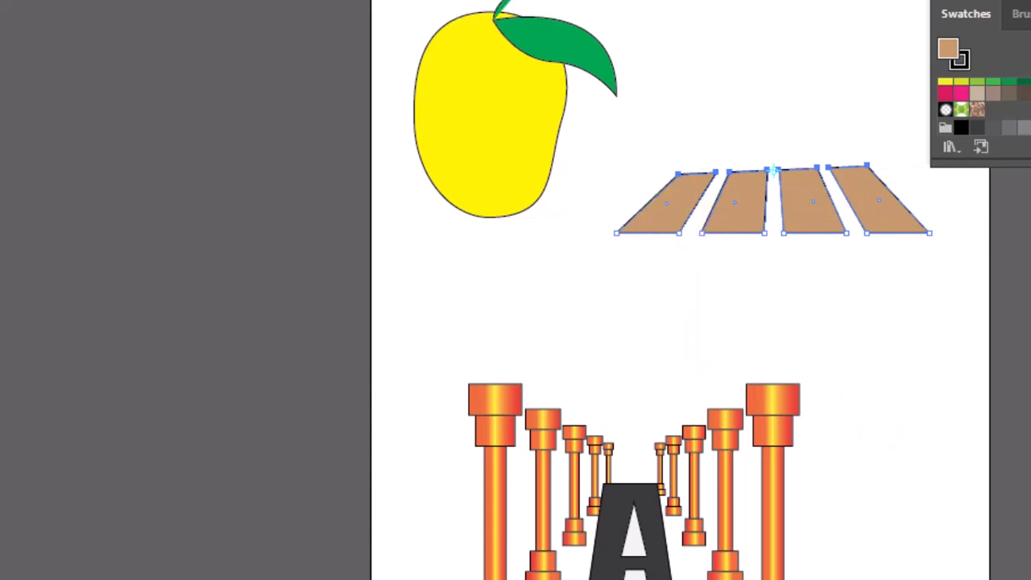
left_click_drag(690, 168, 615, 235)
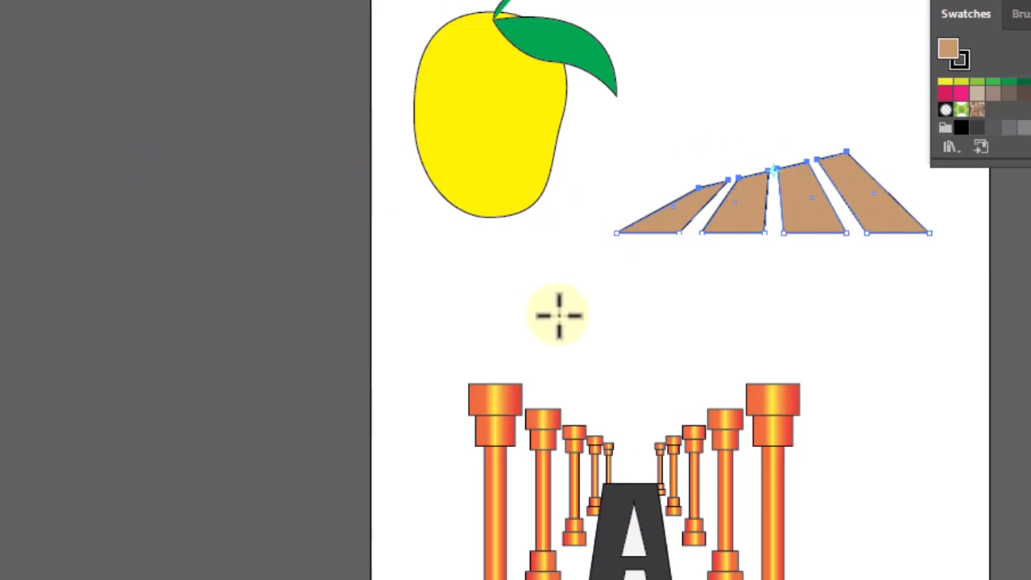
Step: Move the four sheared tan shapes up beside the mango's leaf
left_click(115, 36)
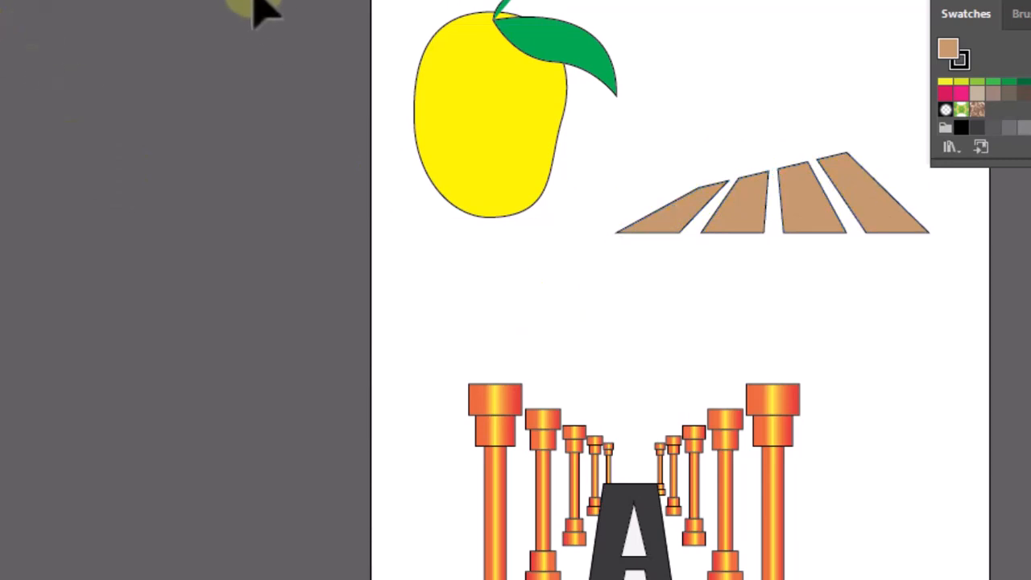
left_click_drag(617, 143, 805, 76)
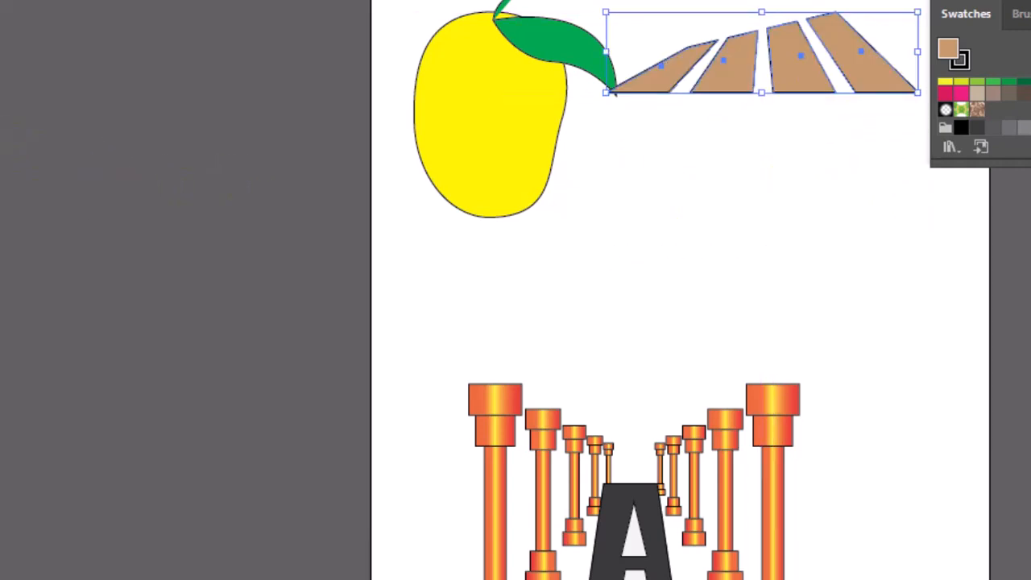
left_click(580, 259)
Step: Draw a tan rectangle below the sheared shapes and duplicate it to make a horizontal row of four
key("m")
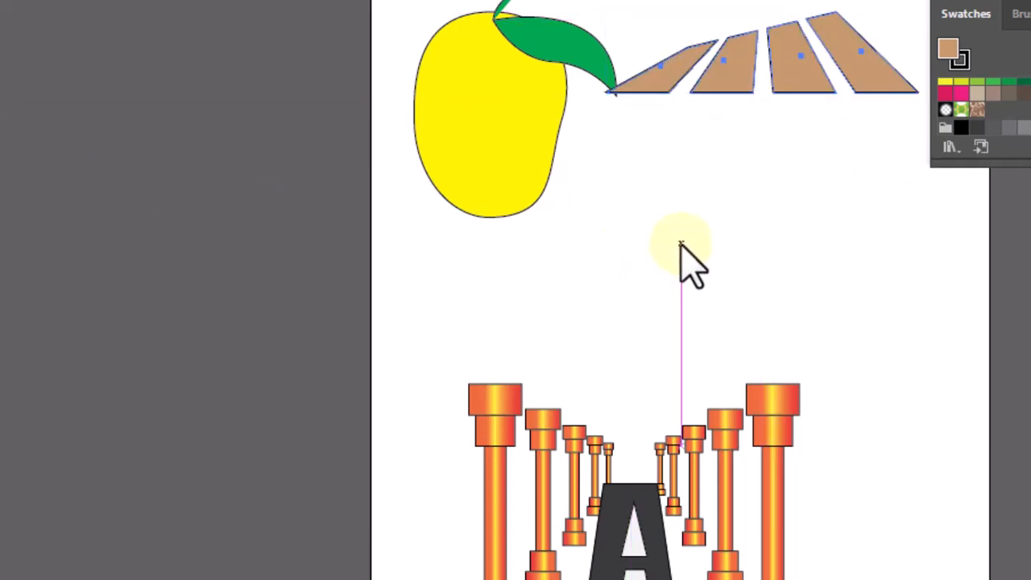
left_click_drag(676, 172, 768, 235)
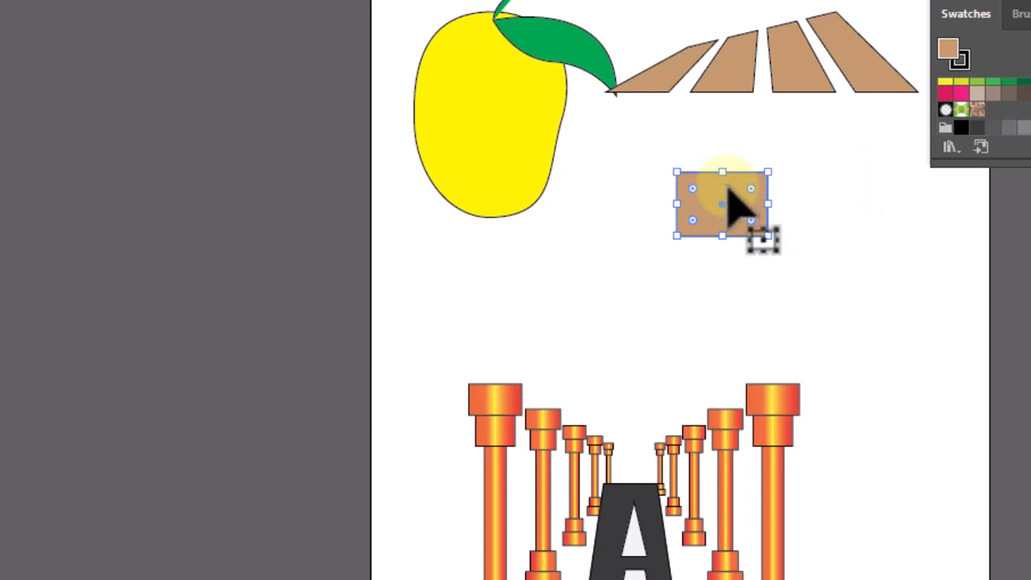
left_click_drag(728, 194, 617, 212)
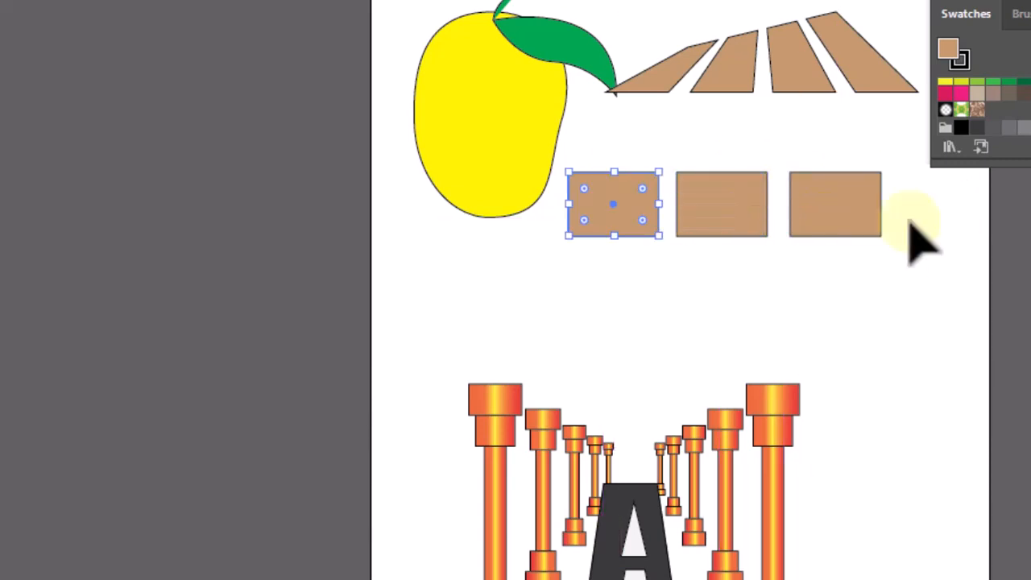
left_click_drag(861, 203, 972, 203)
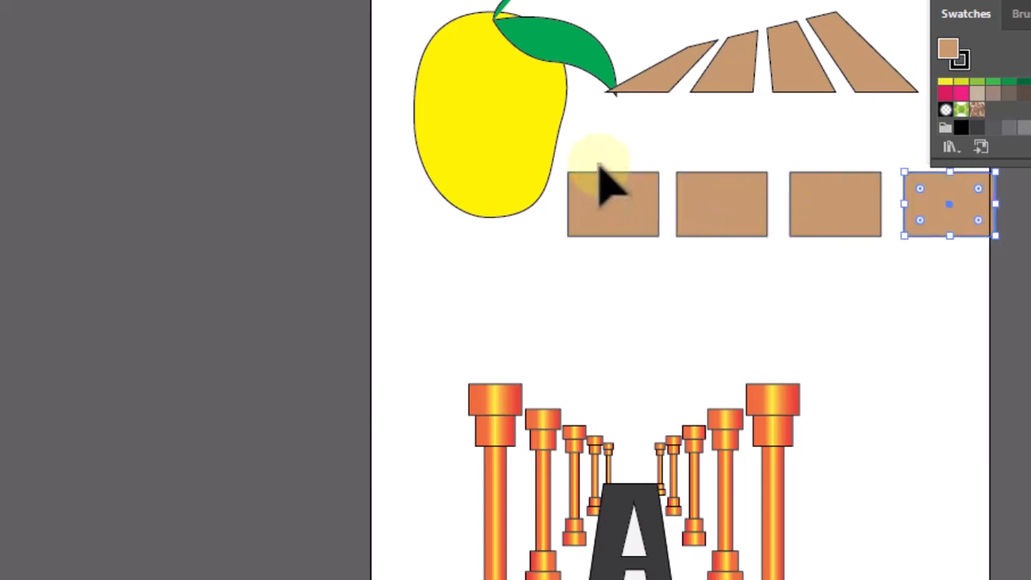
Step: Select the row of four tan rectangles below the sheared shapes and delete it
mouse_move(564, 153)
left_mouse_down()
mouse_move(591, 266)
mouse_move(1004, 285)
left_mouse_up()
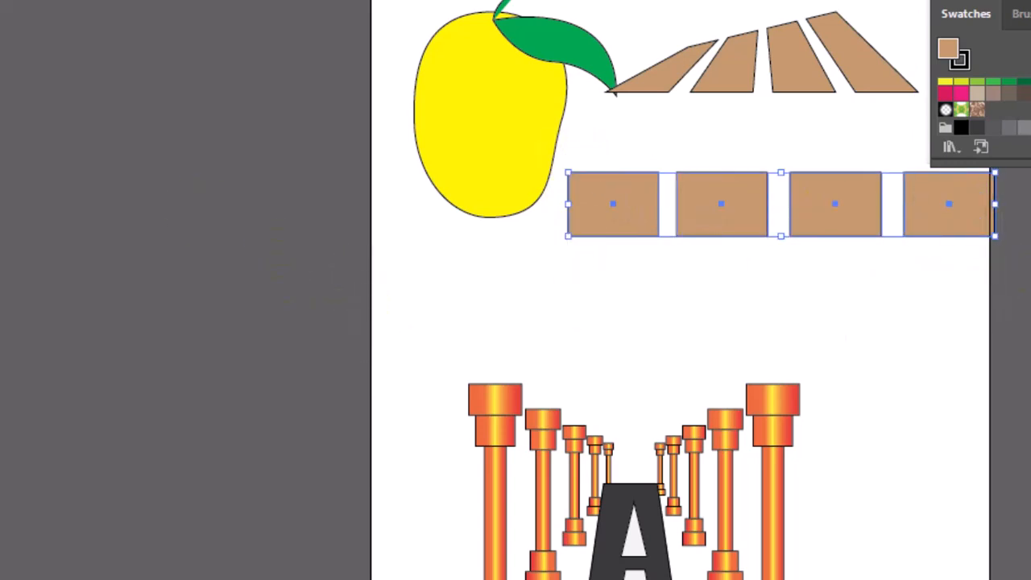
left_click_drag(816, 178, 94, 223)
scroll(820, 270, "up", 1)
key("Delete")
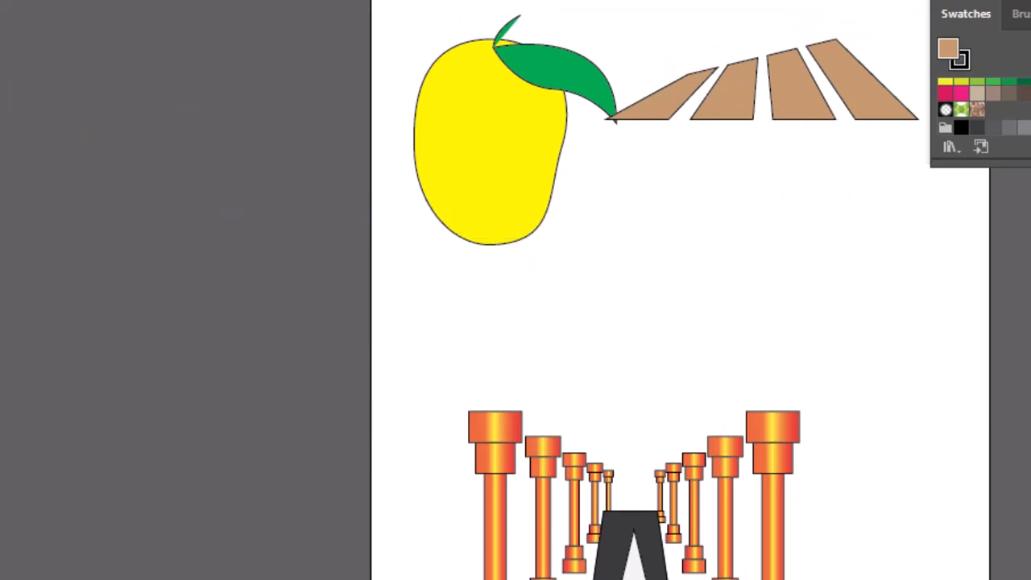
Step: Reshape a new tall tan rectangle into a goblet with bulging upper sides and a narrow stem, and move it up below the sheared shapes
mouse_move(674, 220)
left_mouse_down()
mouse_move(693, 283)
mouse_move(739, 343)
left_mouse_up()
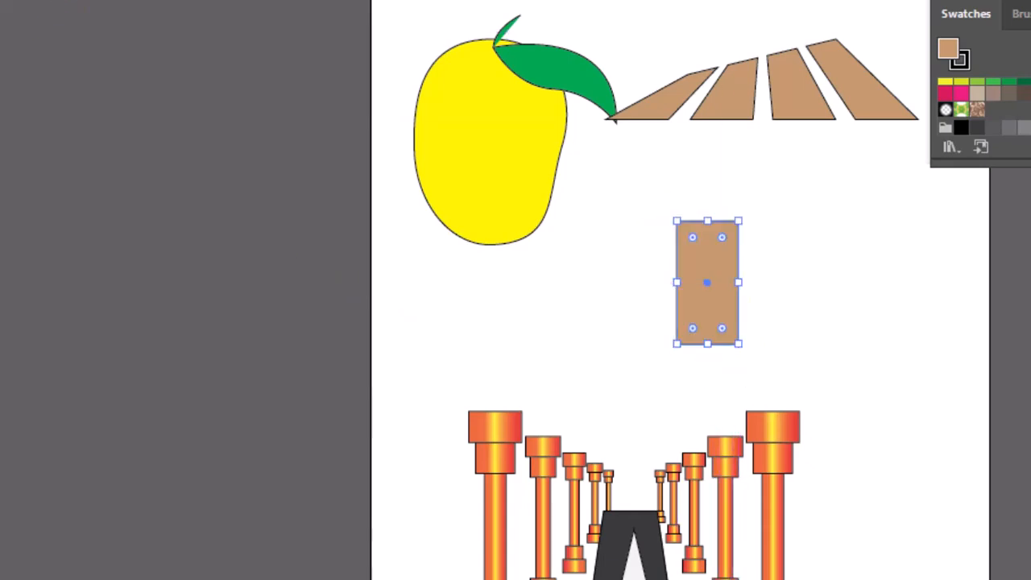
left_click(737, 222)
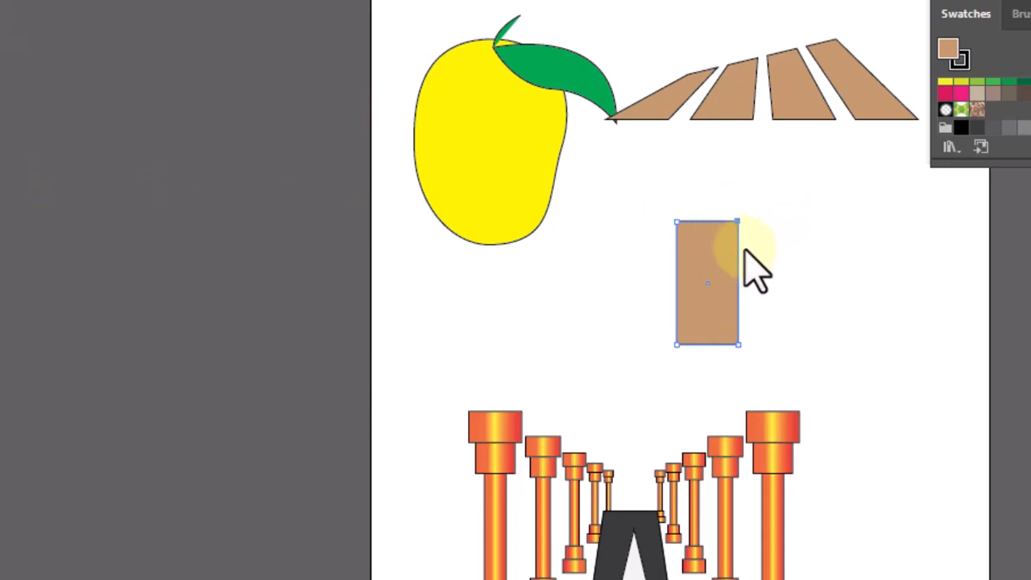
left_click_drag(737, 253, 770, 254)
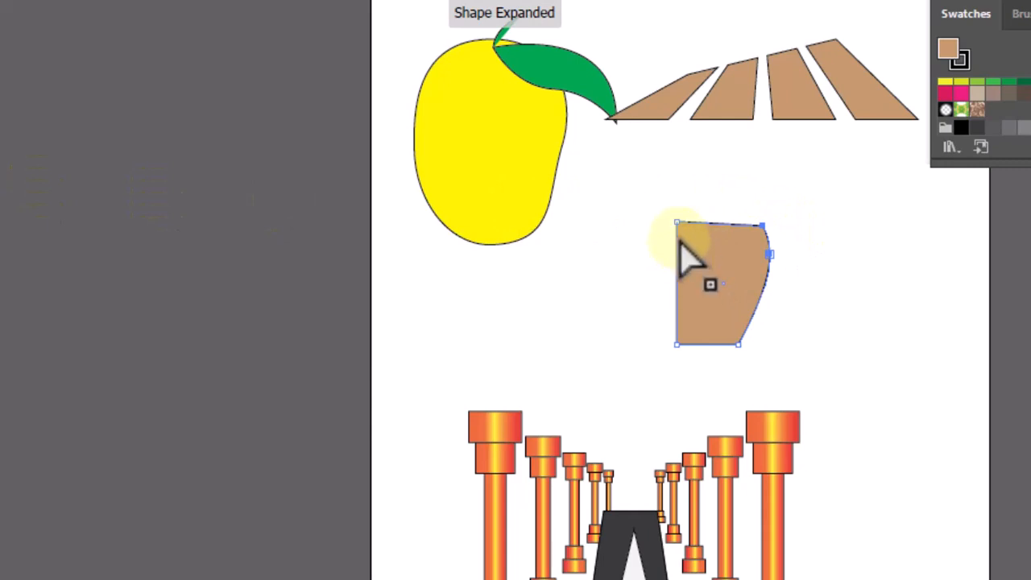
left_click_drag(678, 250, 642, 249)
left_click_drag(714, 356, 690, 313)
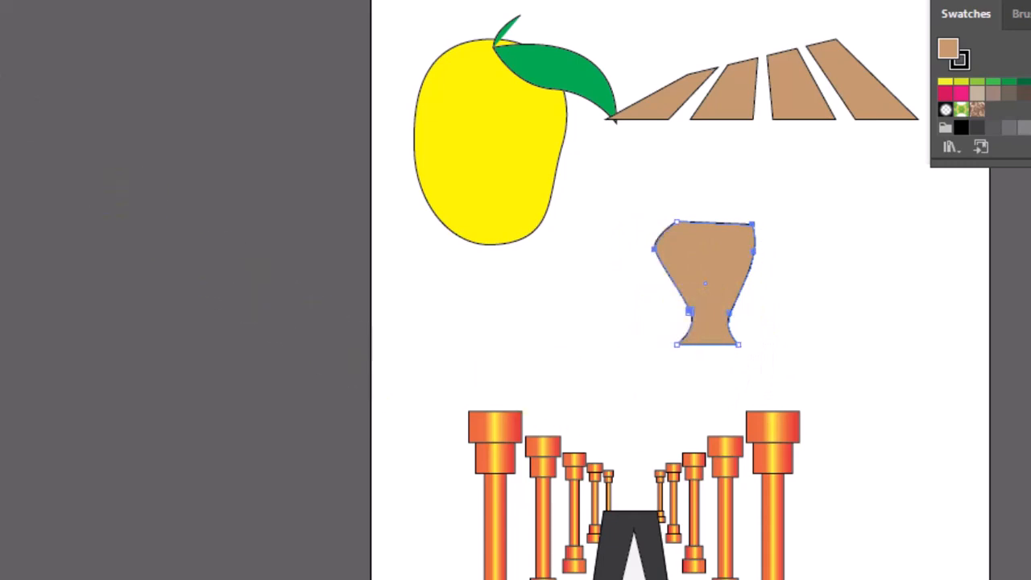
left_click_drag(732, 277, 721, 243)
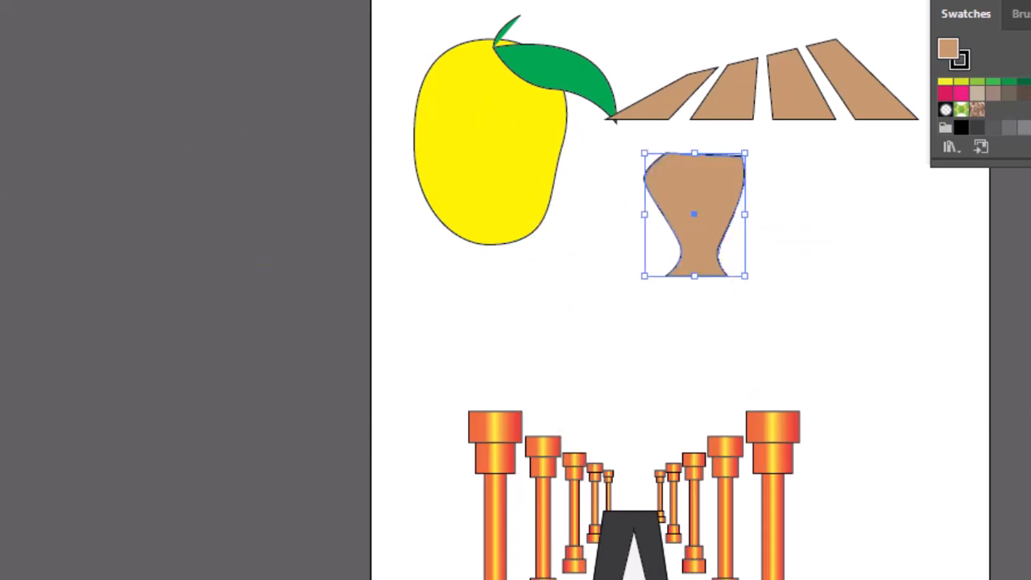
Step: Draw a second tall tan rectangle beside the goblet and bulge both of its sides outward near the upper edge to form a wide pot
key("m")
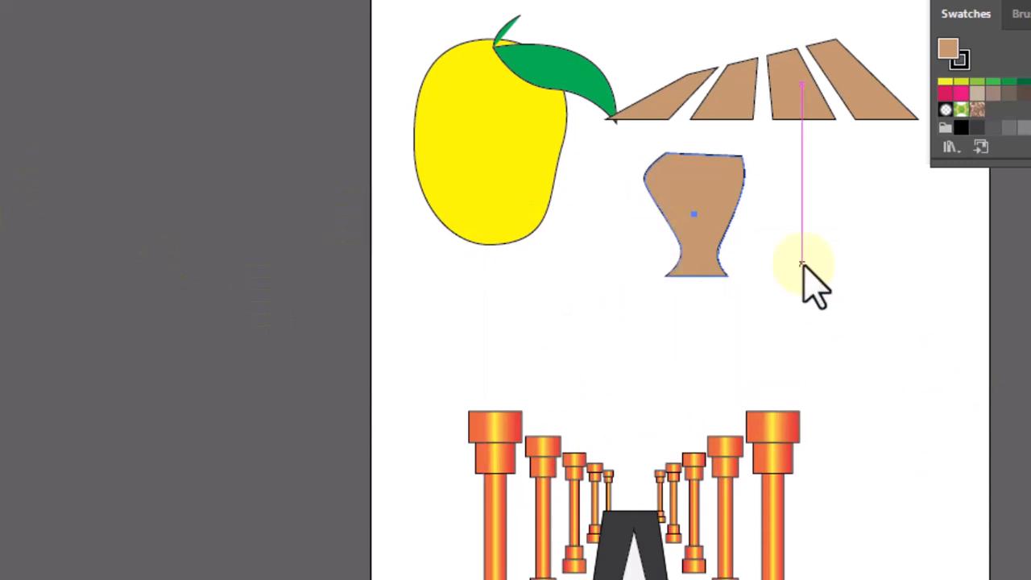
mouse_move(792, 208)
left_mouse_down()
mouse_move(851, 327)
mouse_move(862, 330)
left_mouse_up()
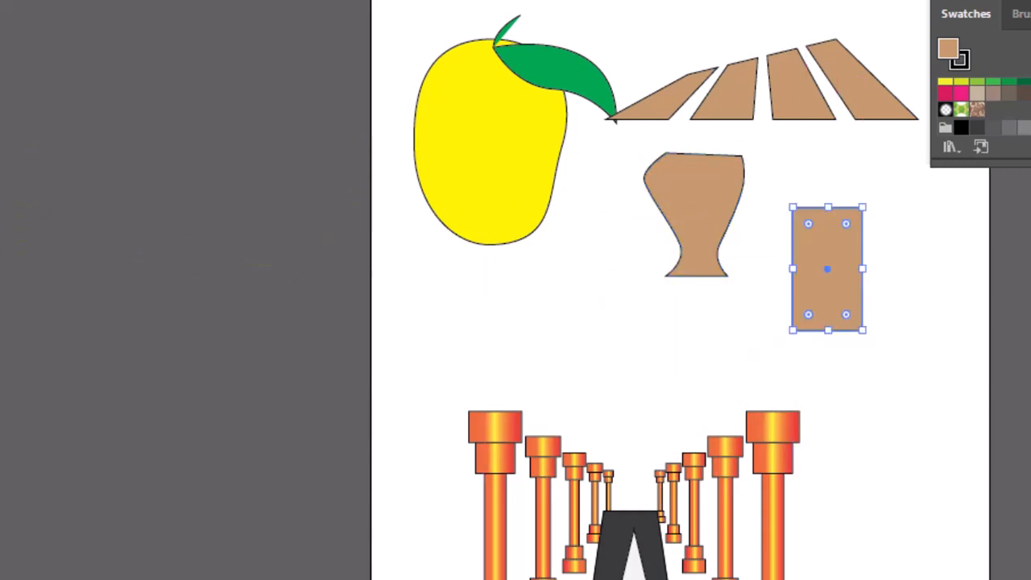
key("a")
left_click(861, 208)
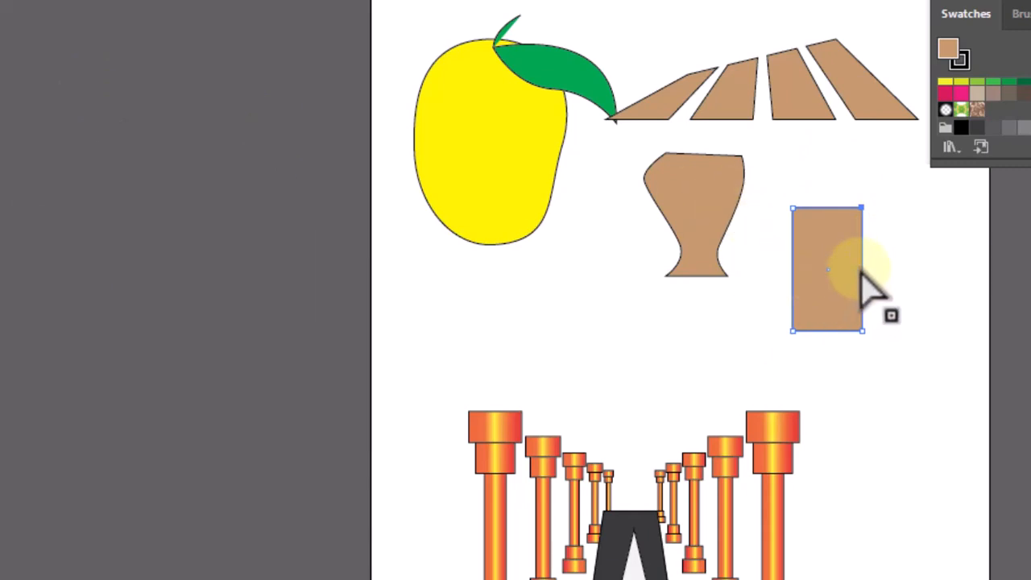
left_click_drag(864, 238, 889, 234)
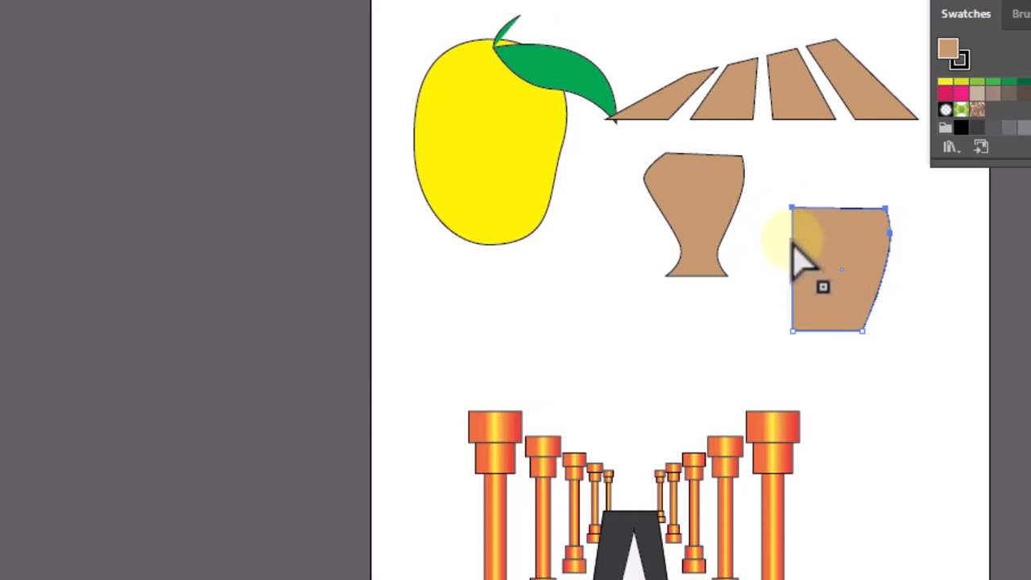
left_click_drag(793, 243, 757, 284)
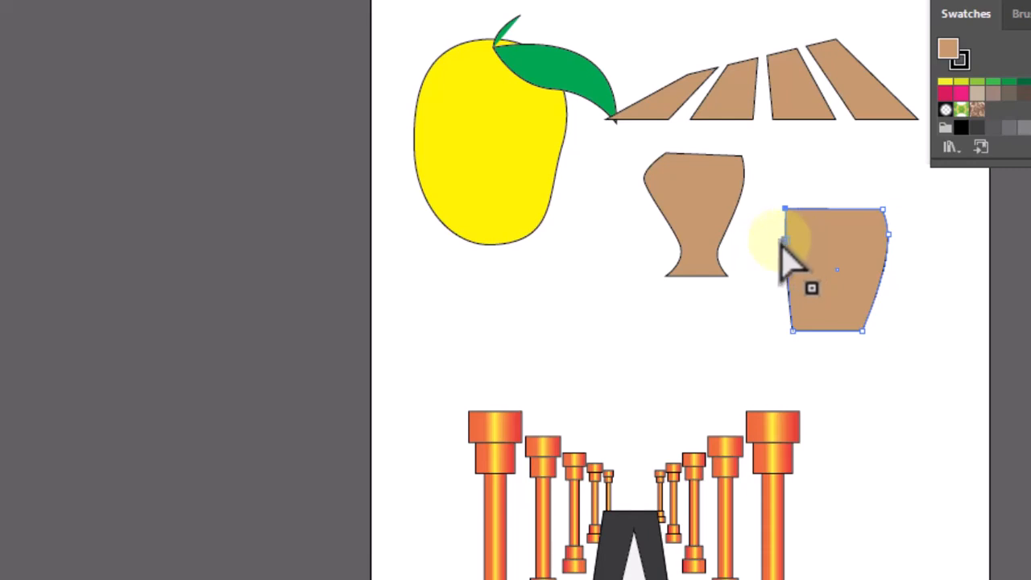
left_click_drag(785, 260, 757, 256)
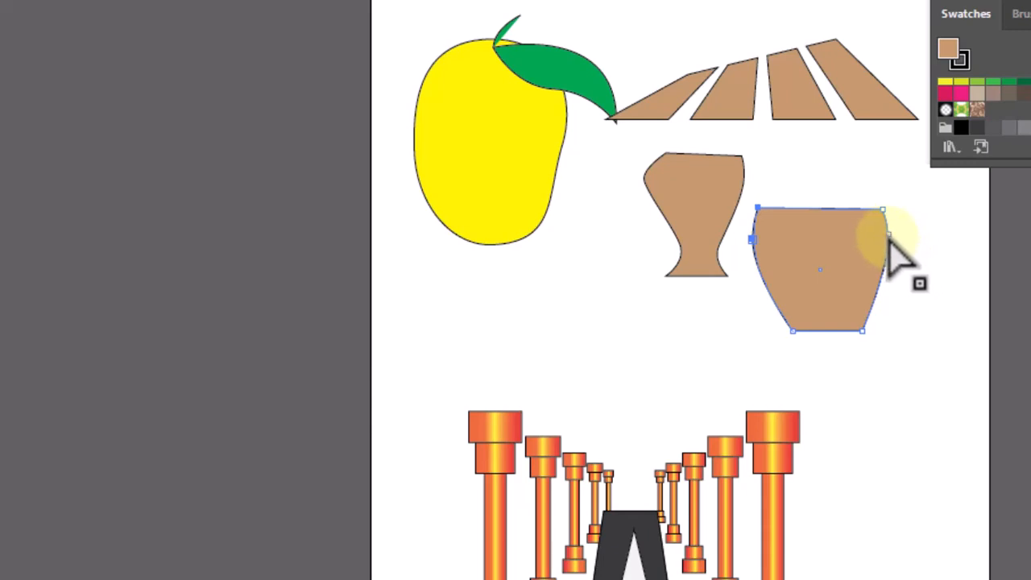
left_click_drag(888, 239, 897, 231)
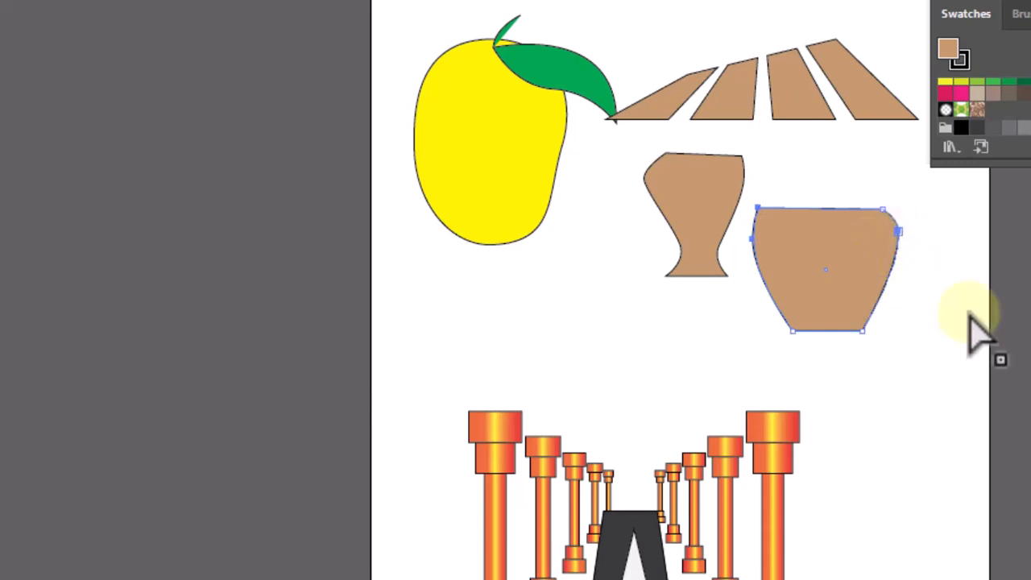
left_click(451, 449)
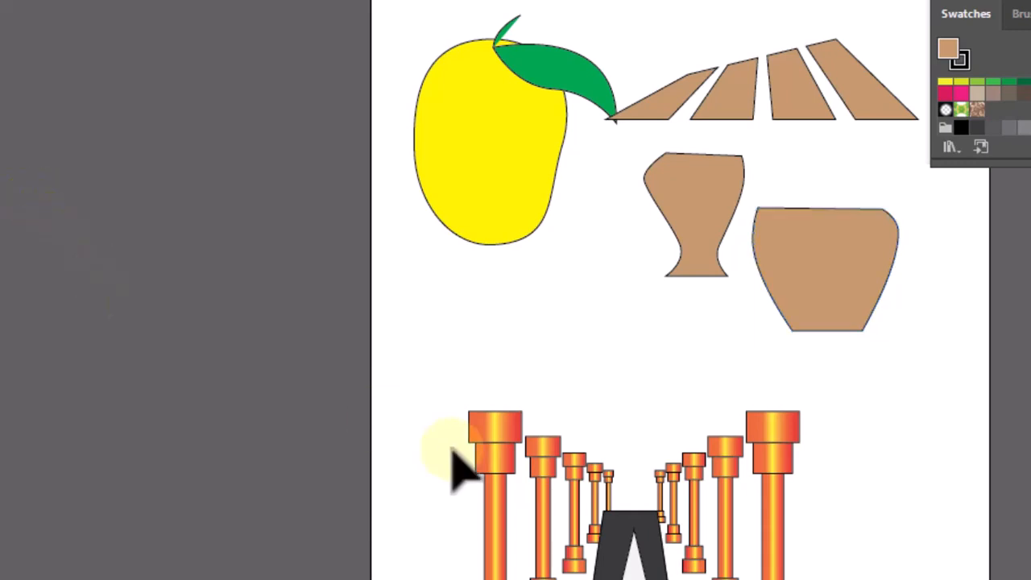